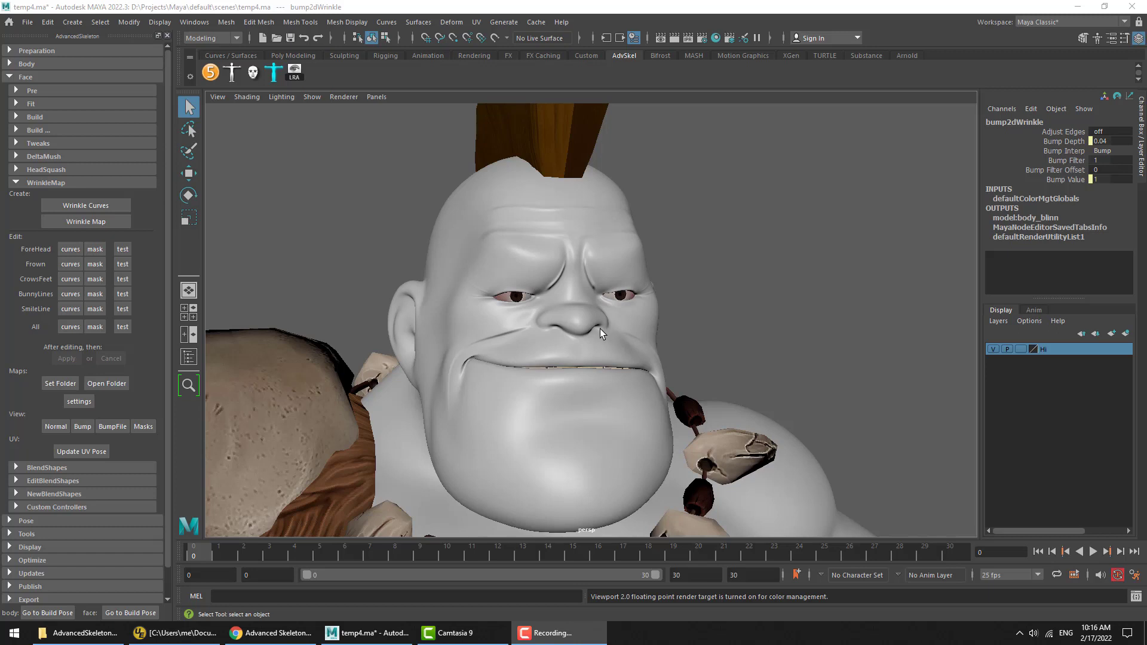
Lower the right brow controller to a Translate Y of about -0.094 to test the forehead wrinkles
alt+right_drag(600, 328, 676, 325)
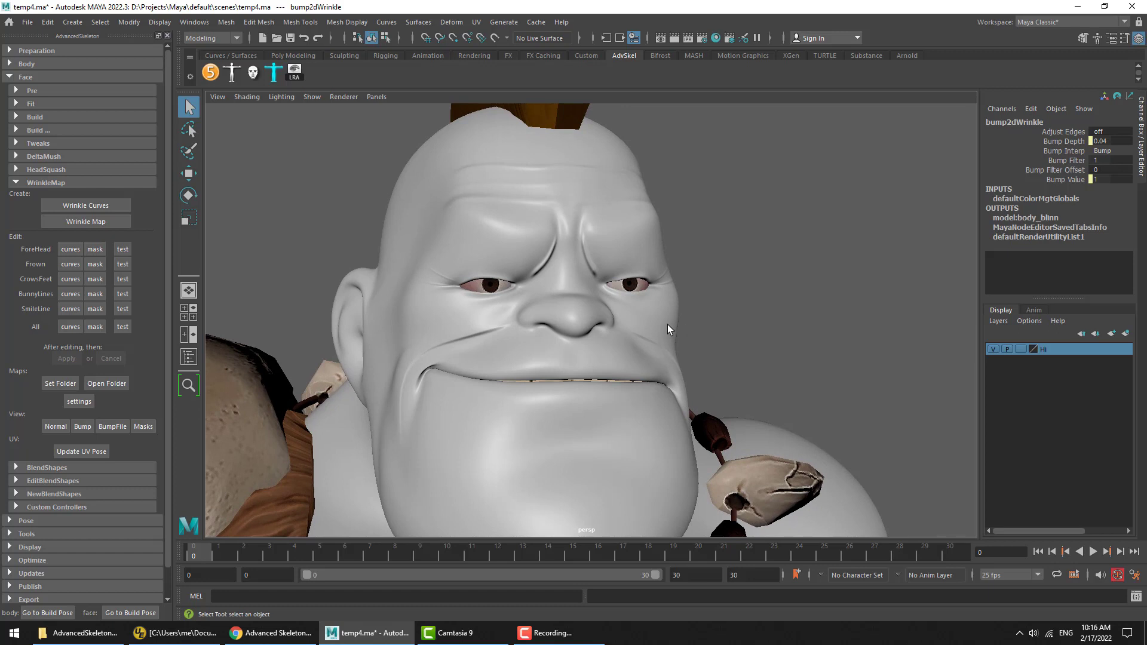
alt+drag(668, 324, 701, 331)
mouse_move(552, 206)
alt+middle_down()
mouse_move(540, 182)
mouse_move(579, 182)
mouse_move(590, 214)
mouse_move(570, 220)
alt+middle_up()
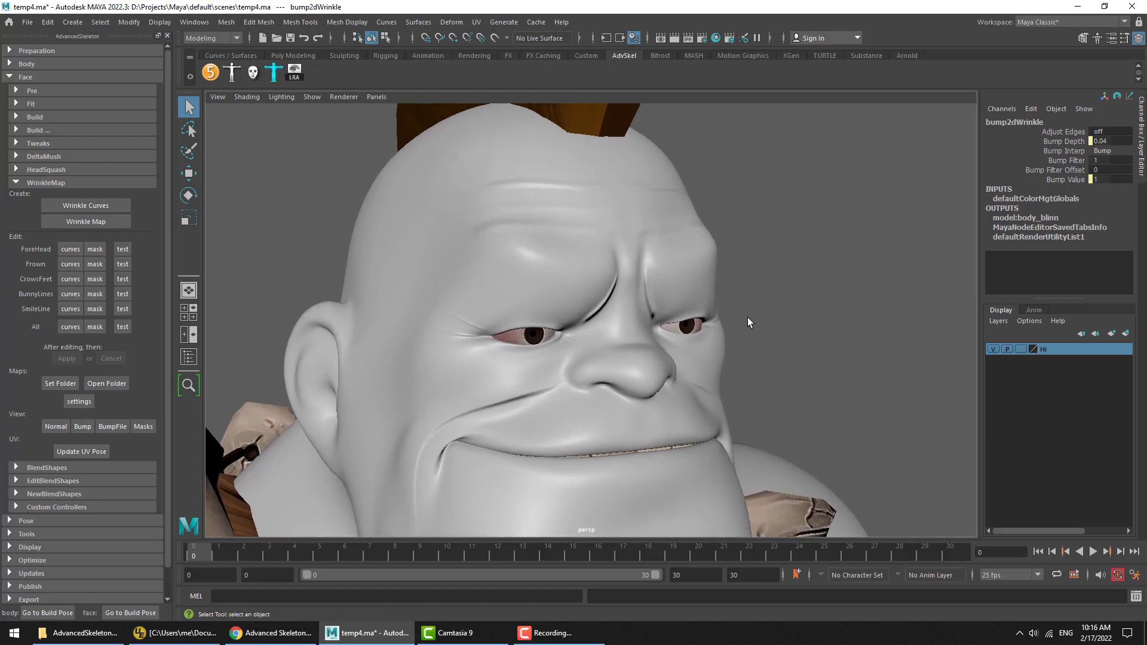
click(826, 271)
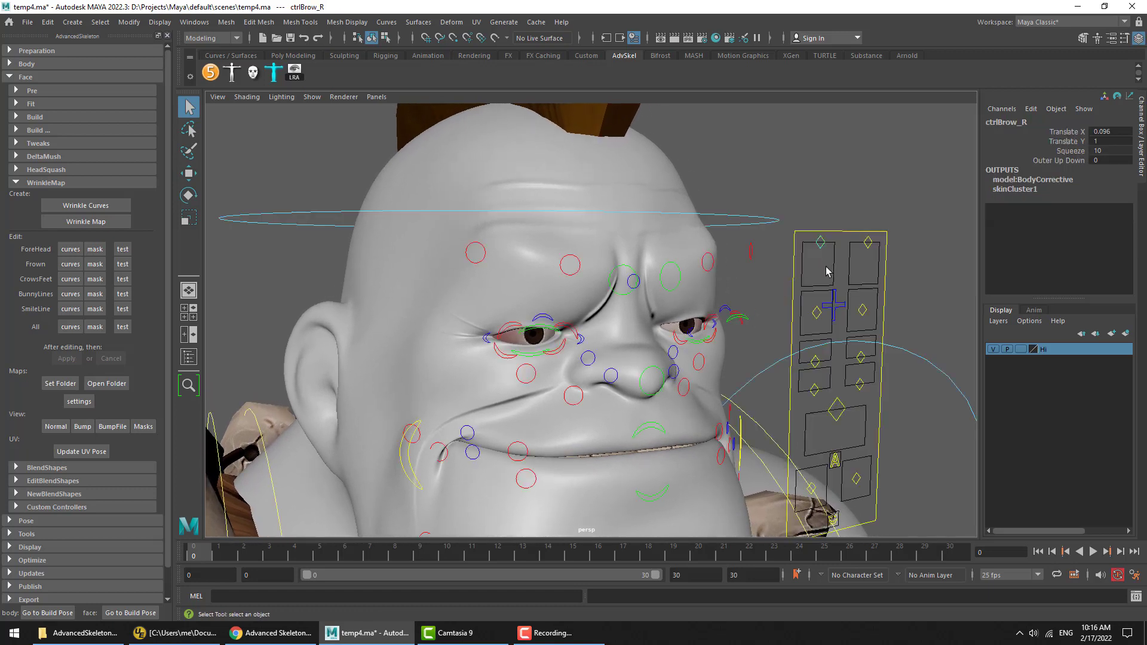
key(alt+1)
key(w)
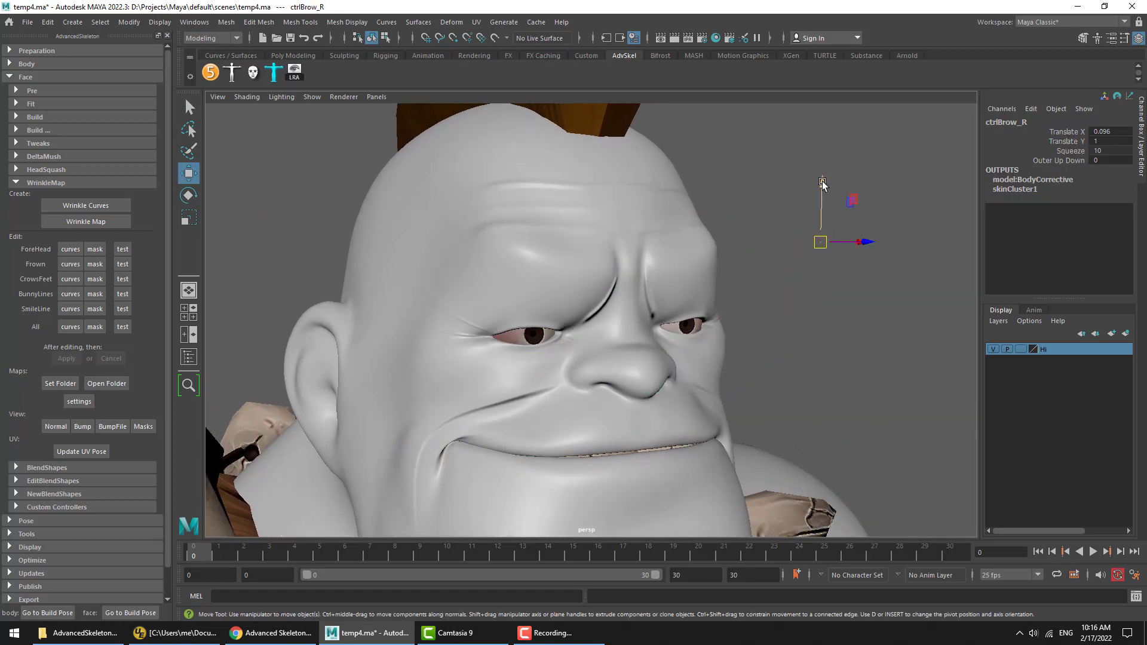
drag(823, 191, 822, 208)
alt+drag(860, 257, 814, 242)
Adjust the right brow controller's Squeeze value and reset the face to its build pose
click(1060, 160)
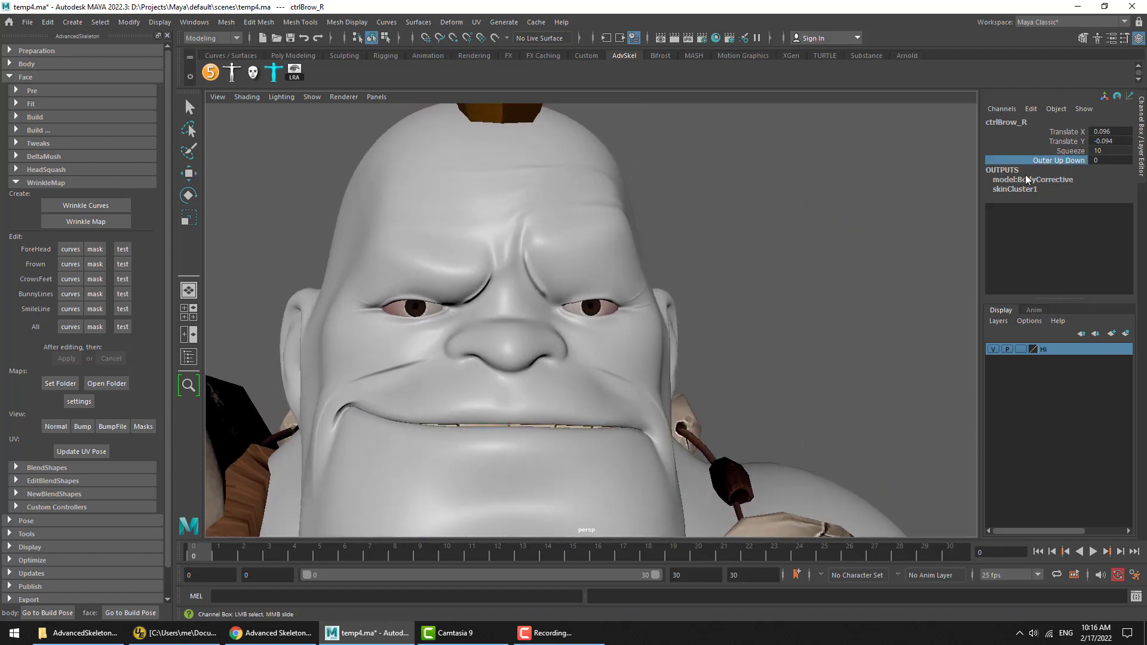
click(1070, 151)
middle_drag(727, 251, 478, 254)
click(124, 613)
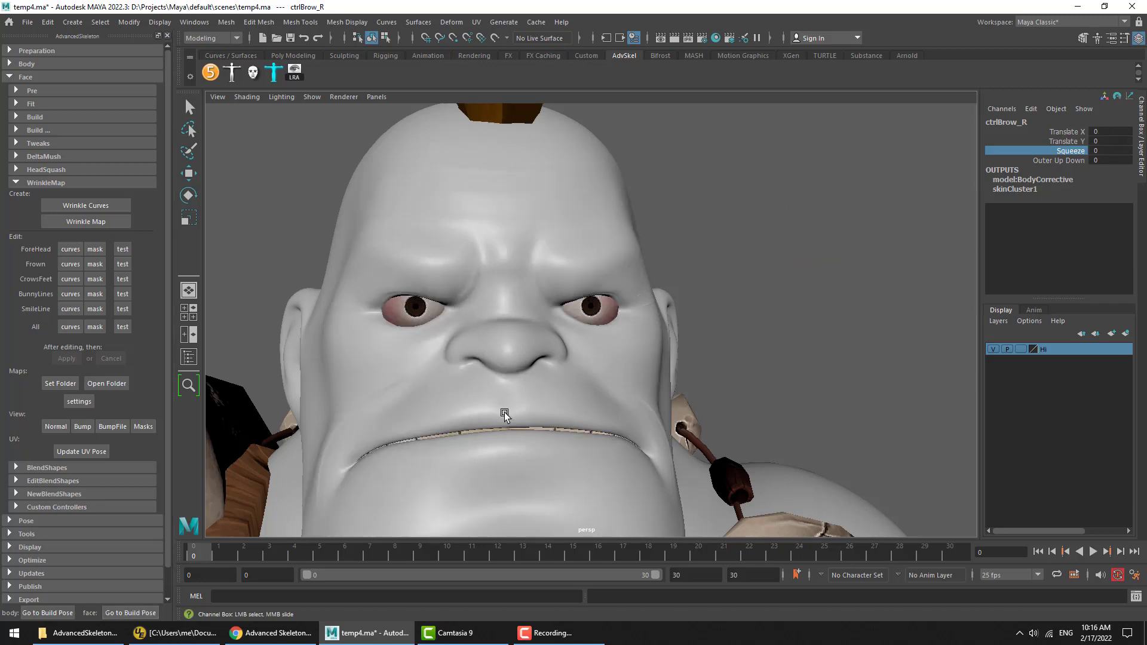
Raise the right brow controller to a Translate Y of about 0.93 and the left brow controller to 1
alt+drag(507, 411, 547, 275)
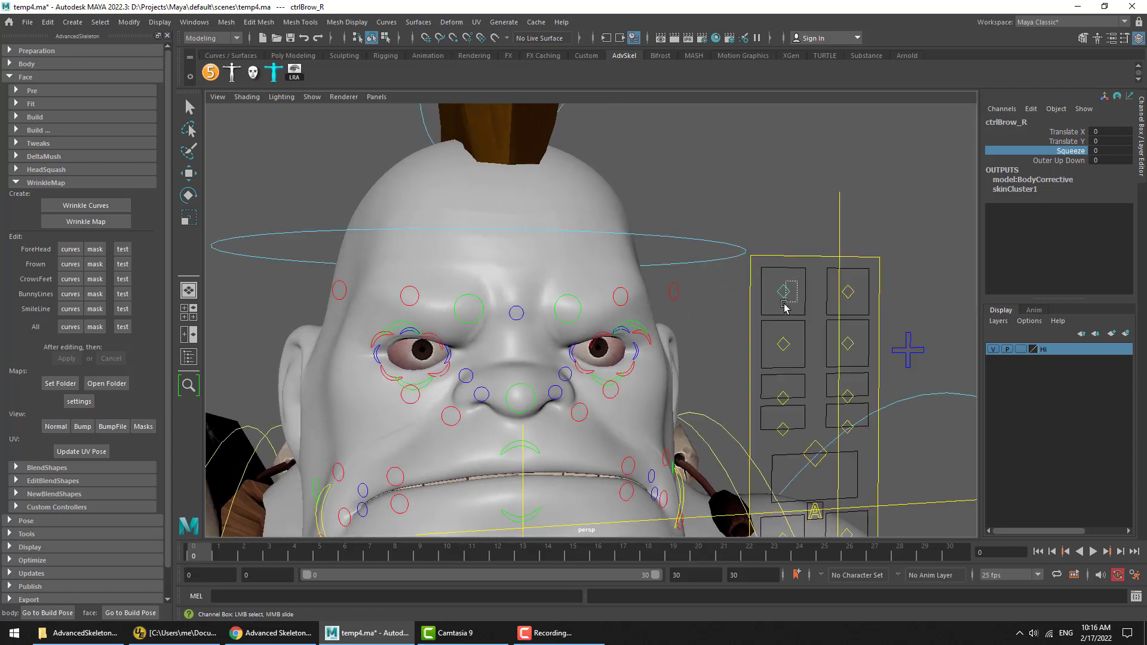
key(w)
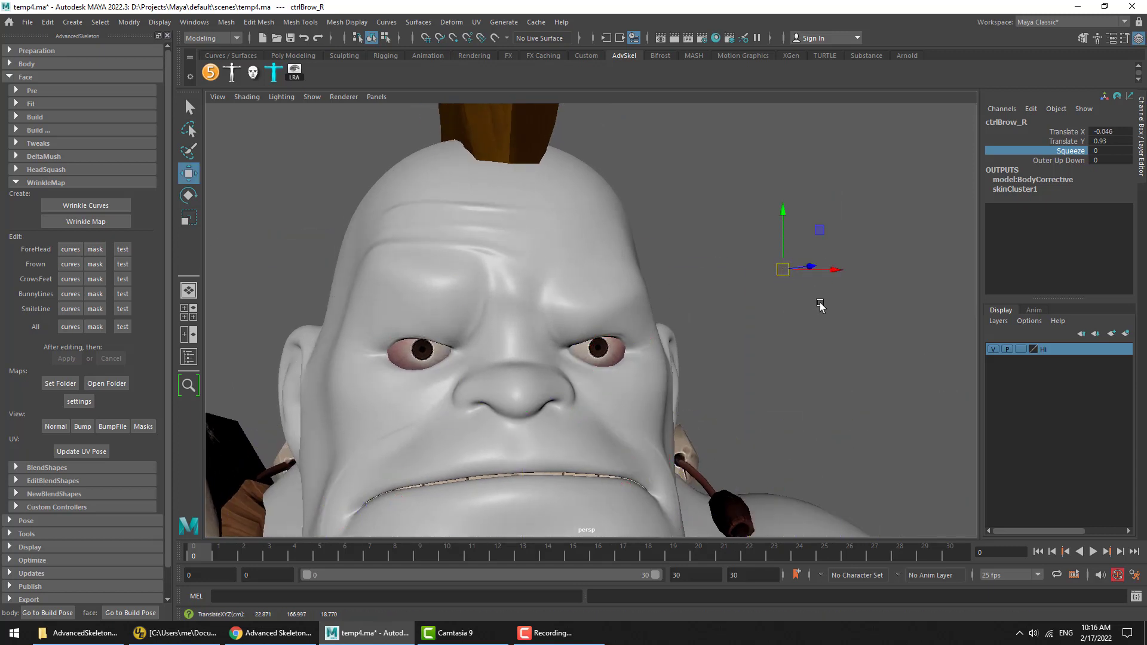
click(849, 293)
drag(852, 302, 854, 272)
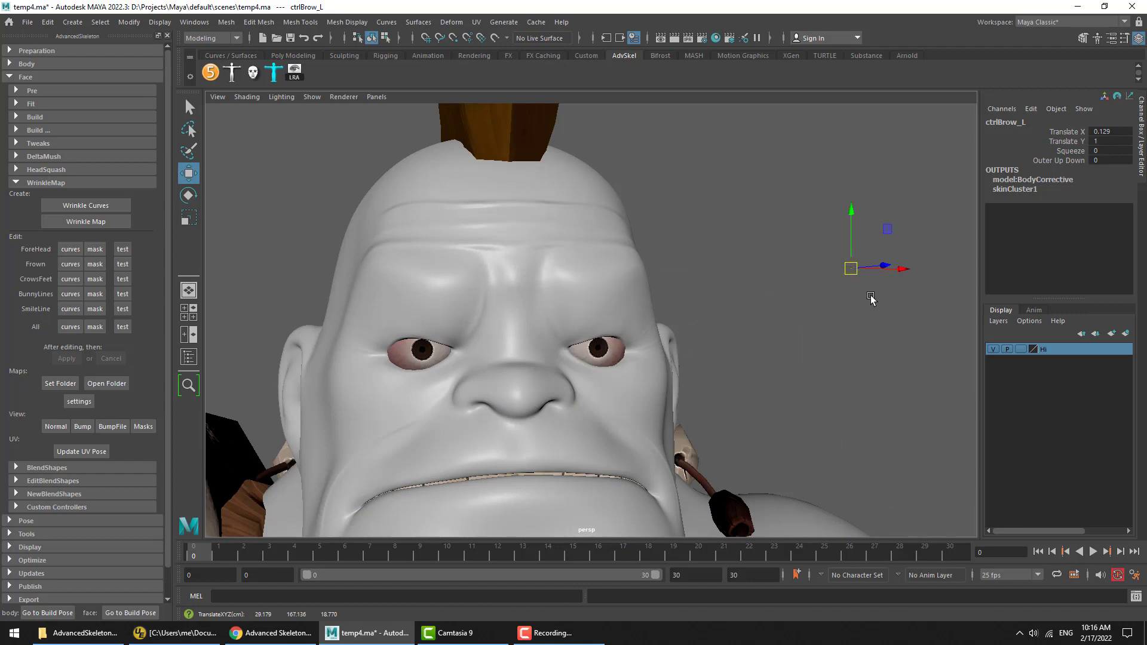
Narrow the character's eyes using the left and right eye controllers
key(alt+1)
click(853, 341)
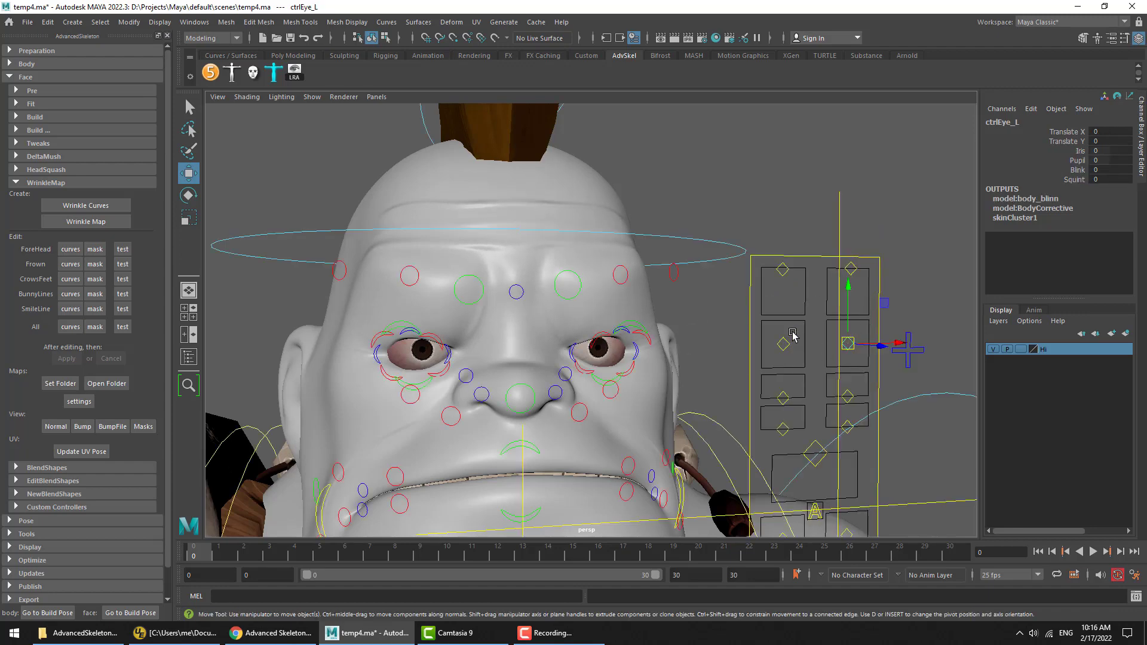
alt+right_drag(726, 350, 759, 358)
alt+drag(759, 358, 816, 371)
middle_drag(815, 371, 878, 368)
alt+drag(717, 369, 658, 369)
alt+middle_drag(658, 369, 589, 229)
Pull the right mouth corner into a smile, moving SmilePull_R to about 0.23 in X and 1.104 in Y
drag(949, 362, 881, 395)
key(alt+1)
middle_drag(859, 405, 862, 372)
key(z)
alt+middle_drag(501, 499, 694, 415)
key(alt+1)
drag(364, 455, 556, 382)
scroll(555, 382, down, 6)
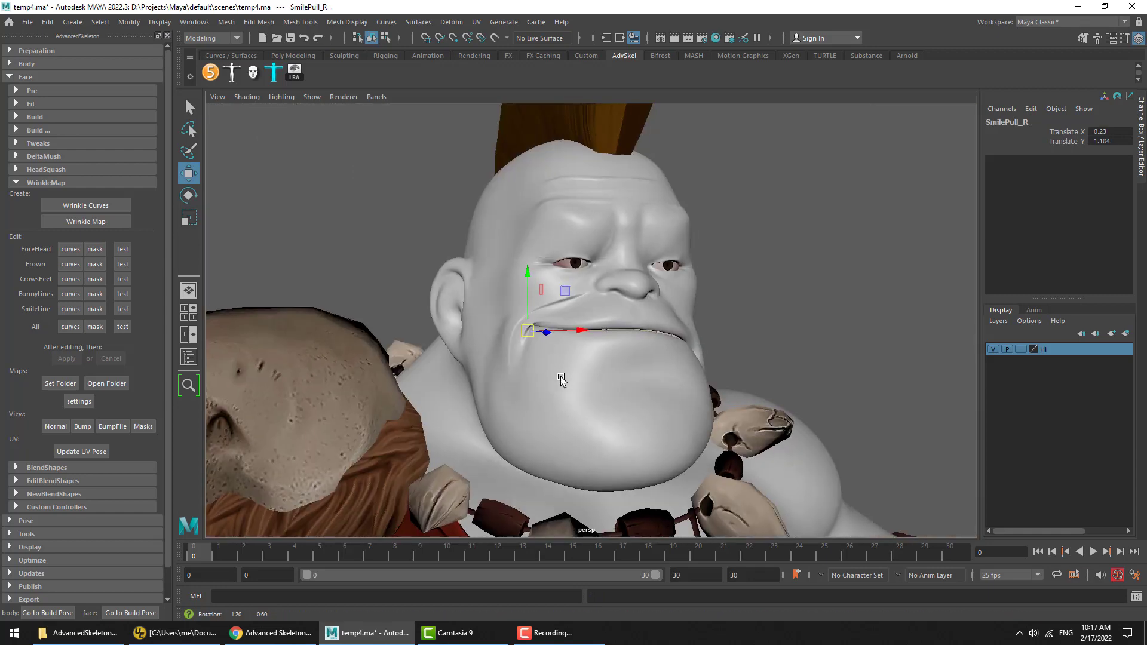
alt+right_drag(554, 381, 625, 379)
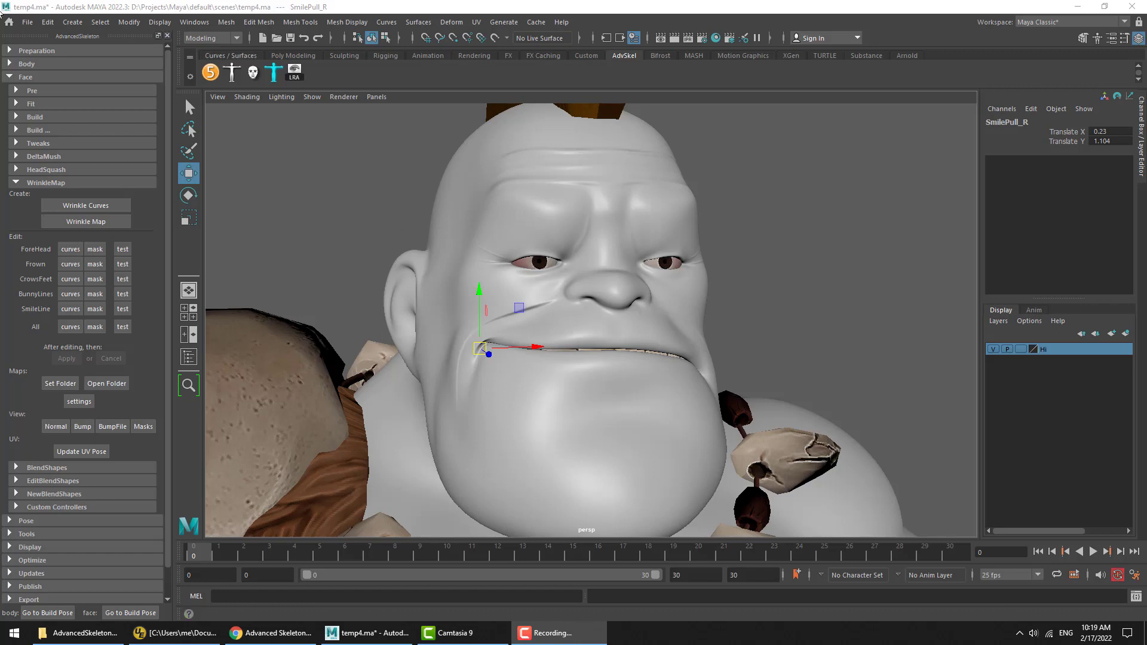
Start a new empty scene without saving the changes to temp4.ma
click(28, 22)
click(29, 43)
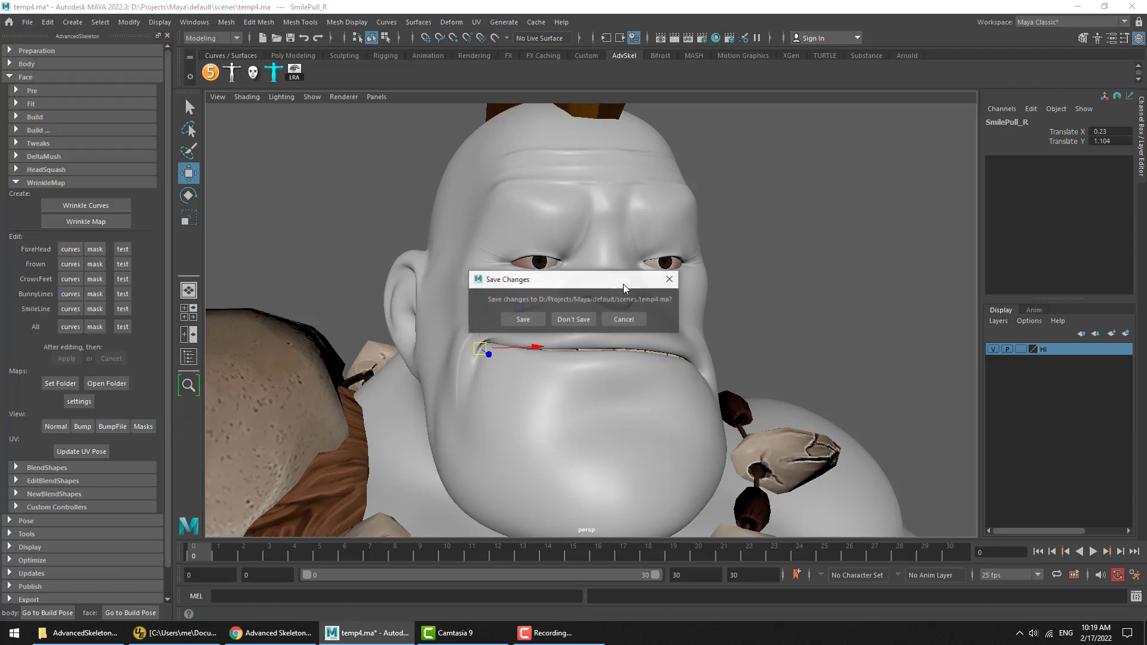
click(573, 320)
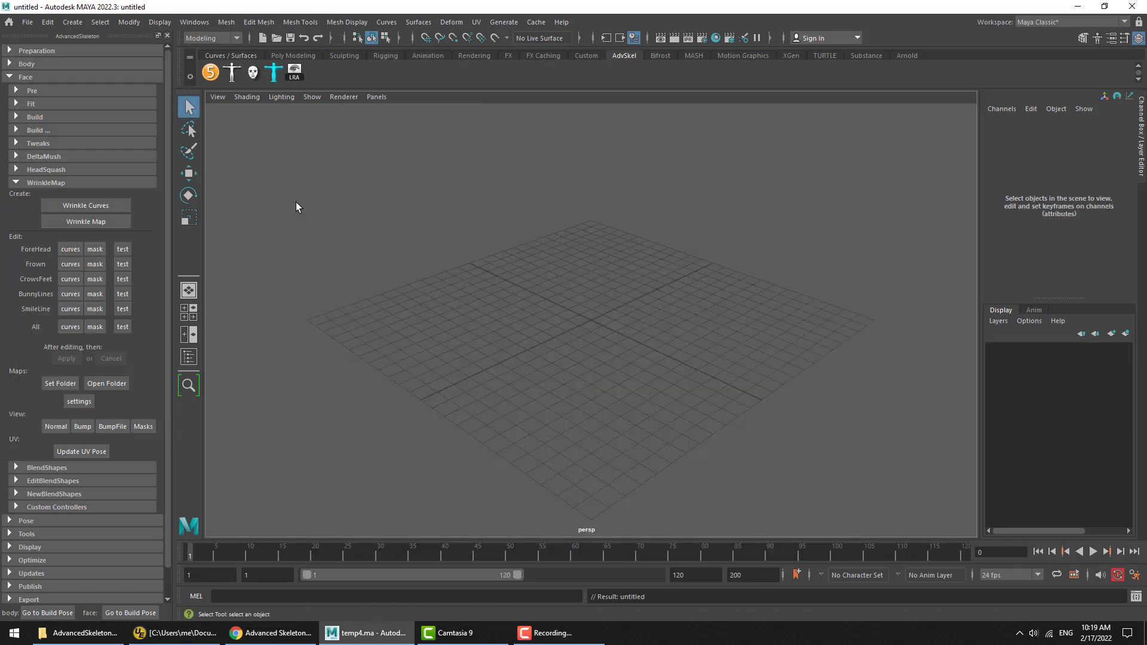
Check online for updates to the AdvancedSkeleton demo characters
click(30, 81)
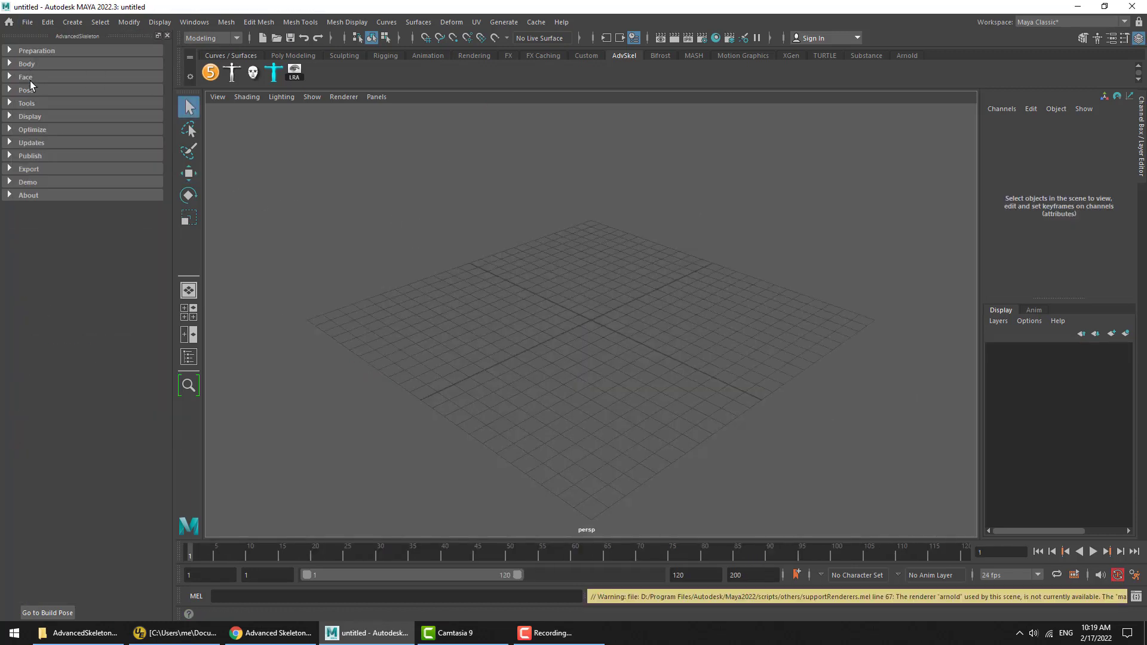
click(41, 183)
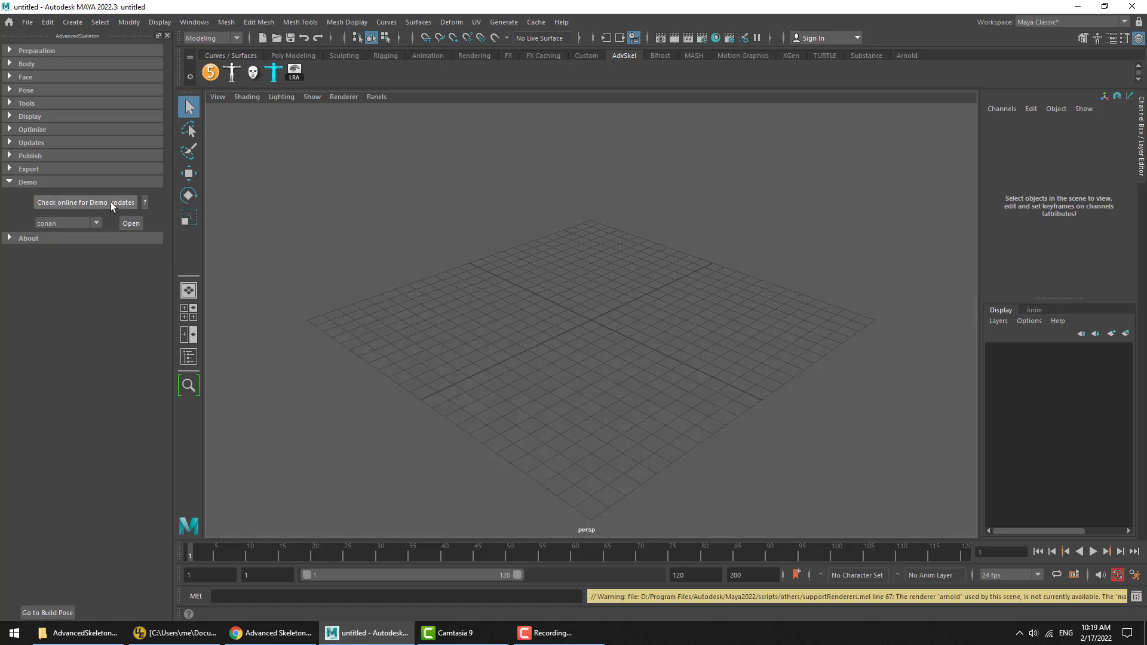
click(71, 205)
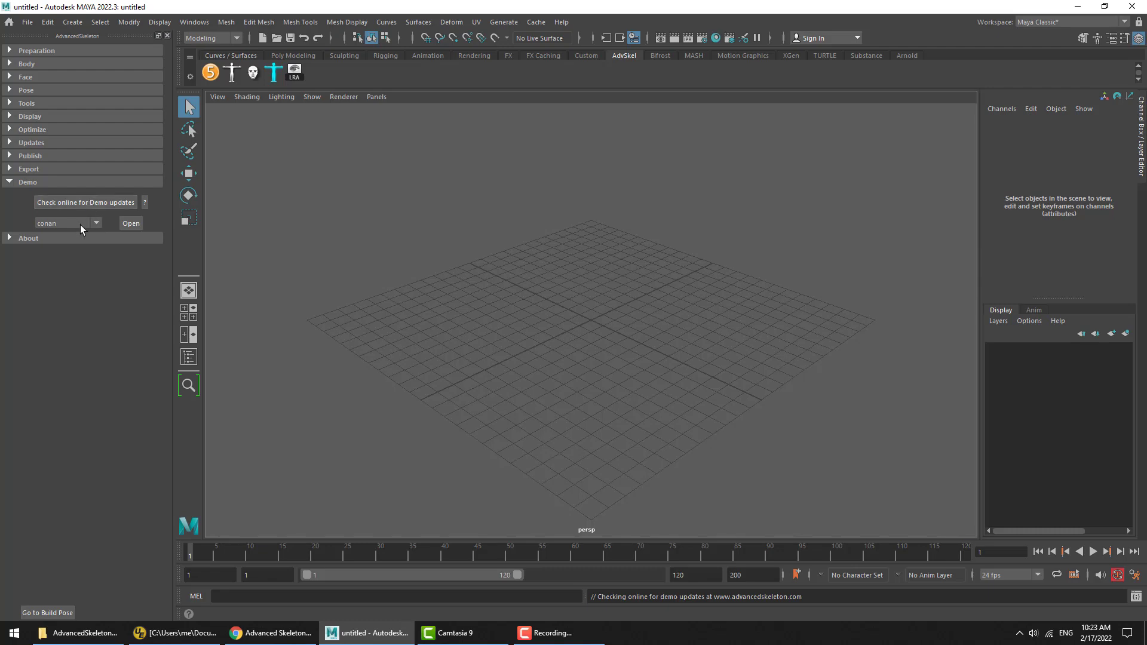
Open the conan demo character and display it with textures
click(80, 225)
click(67, 260)
click(131, 224)
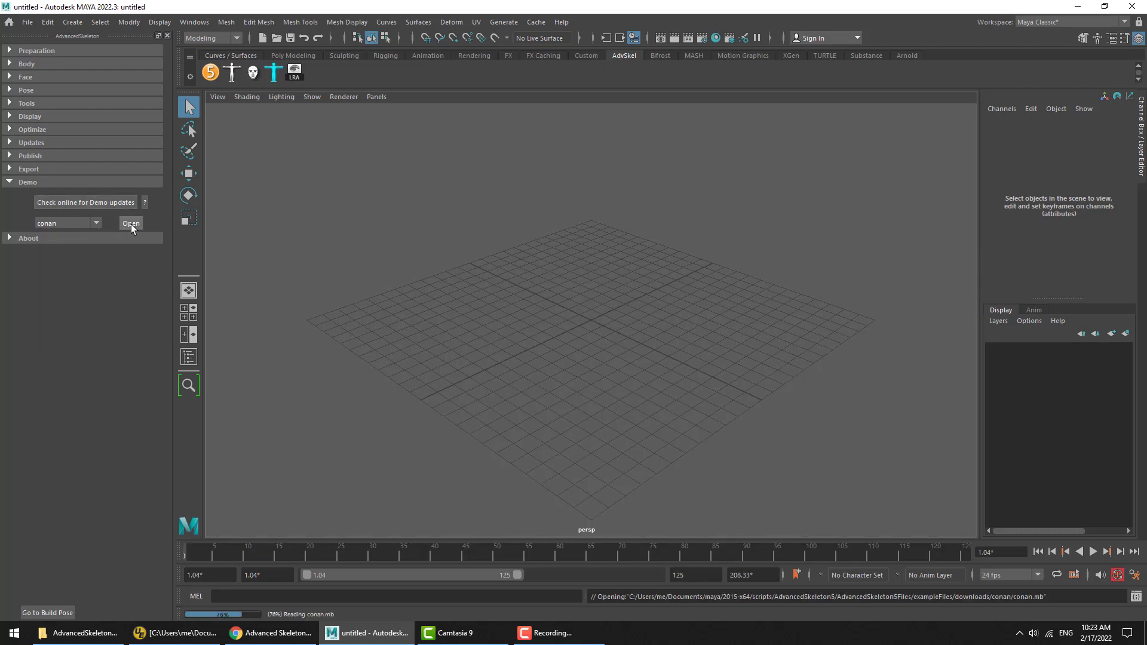
key(6)
key(space)
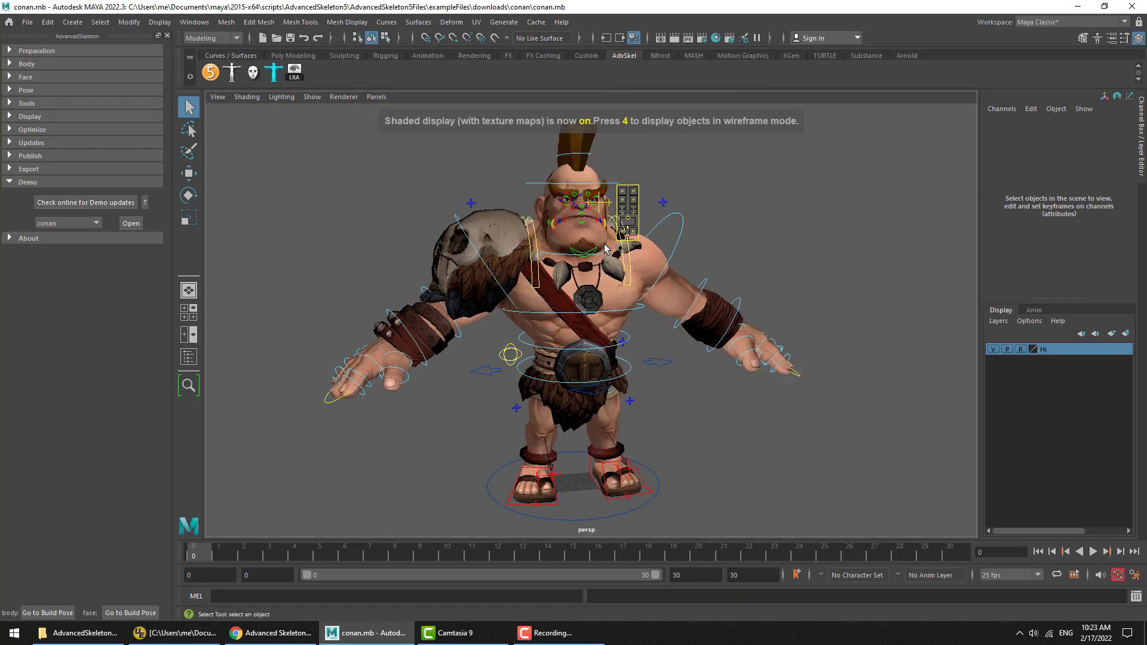
Expand the face WrinkleMap tools and look at the control display options in the biped selector
click(34, 75)
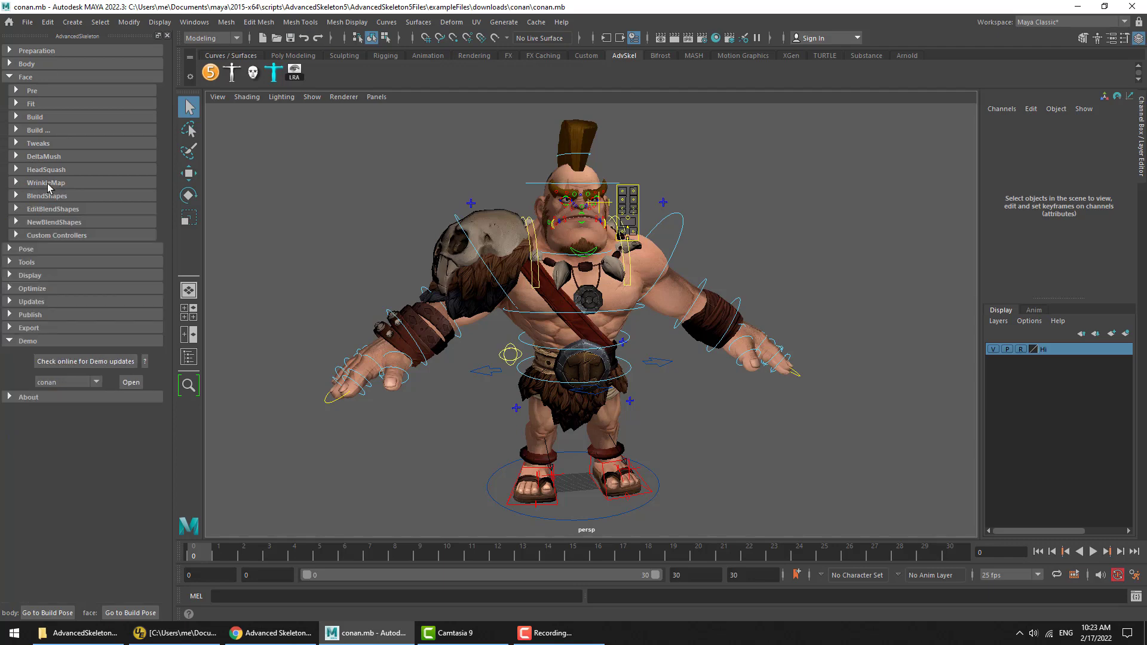
click(49, 186)
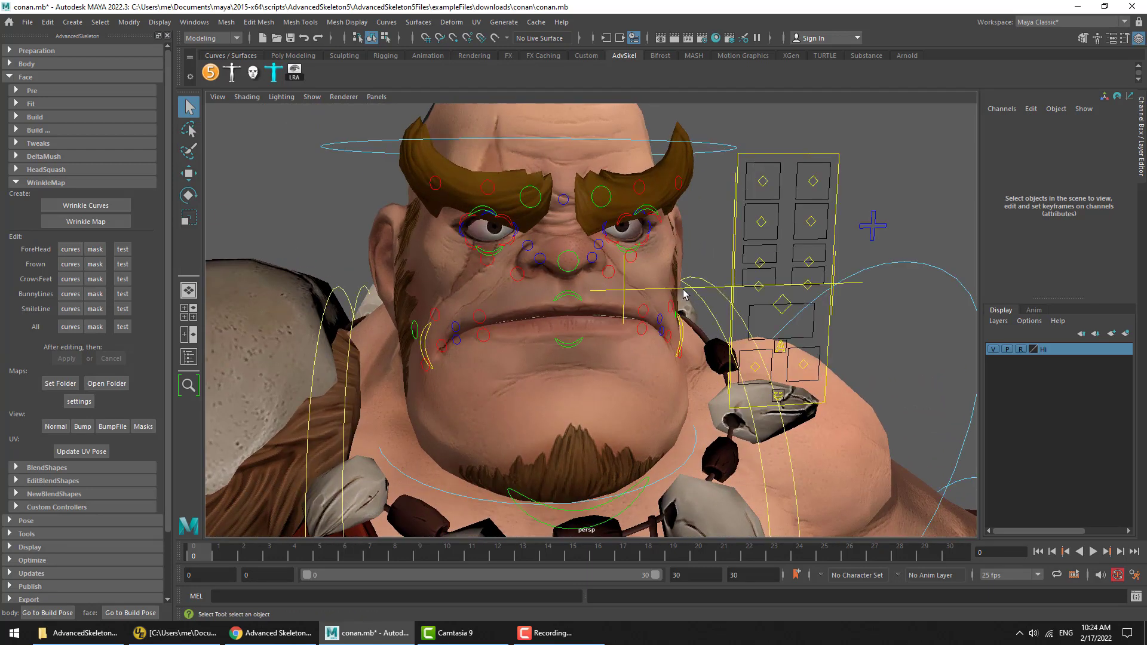
click(239, 73)
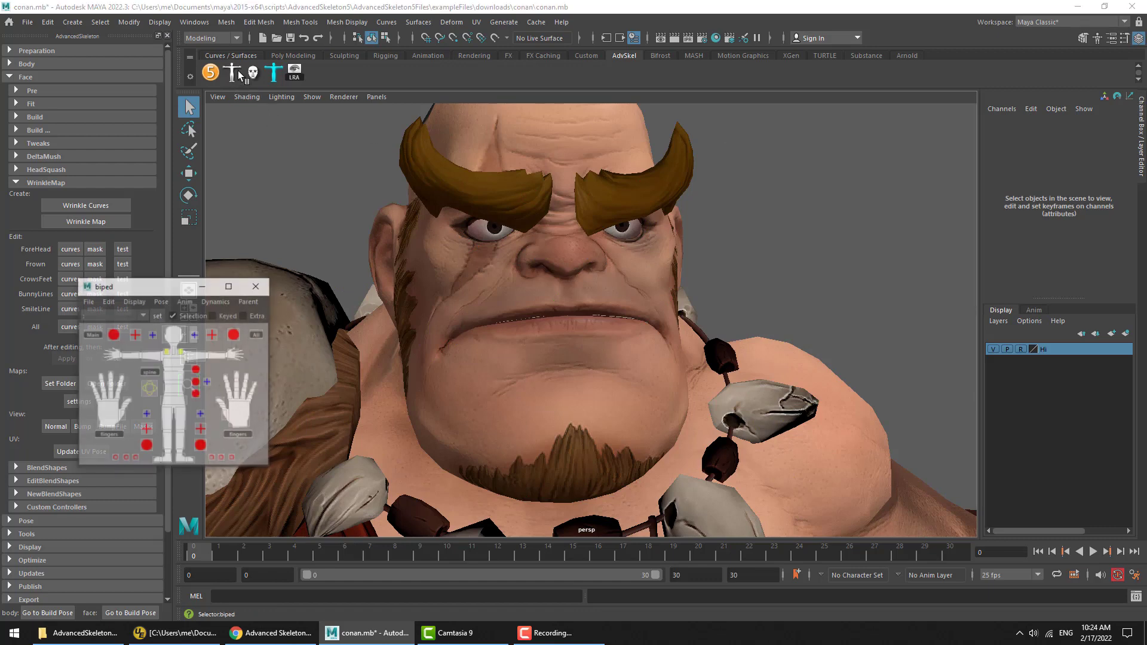
click(138, 300)
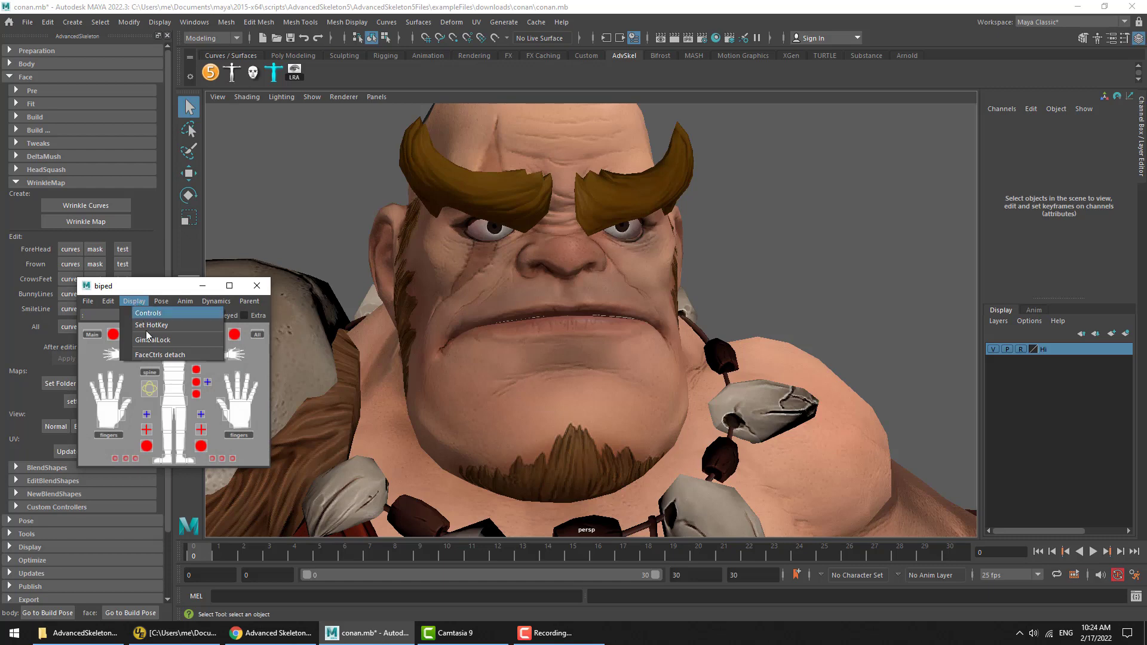
click(647, 295)
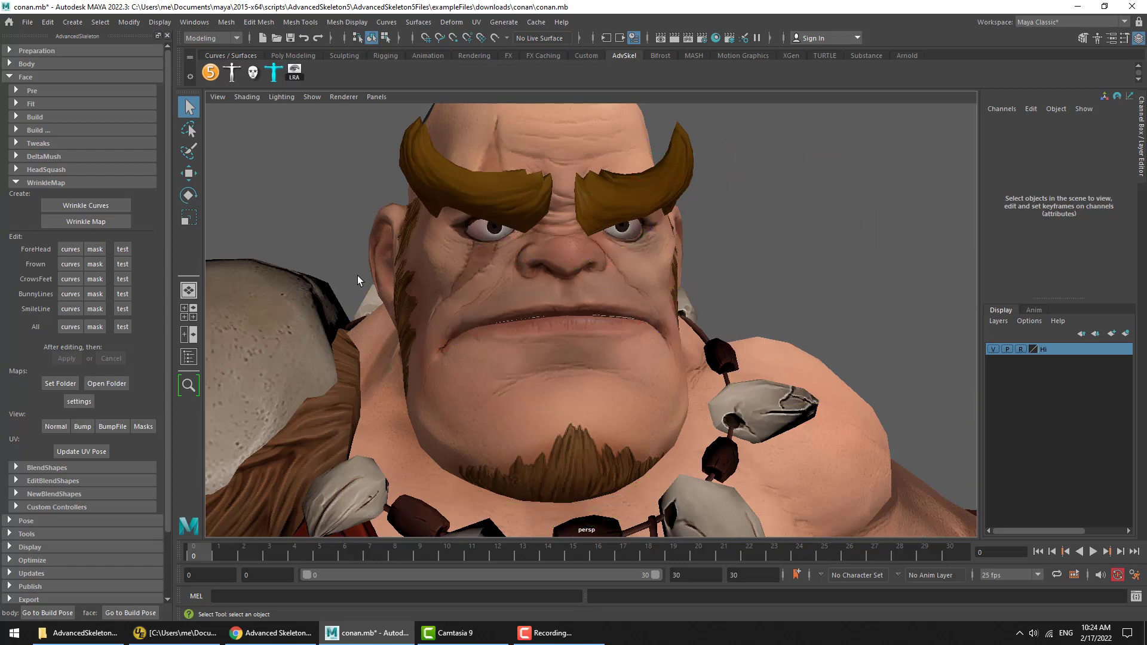
Create the wrinkle curves, accepting a duplicate shader for the non-face objects and a layered bump map
click(91, 206)
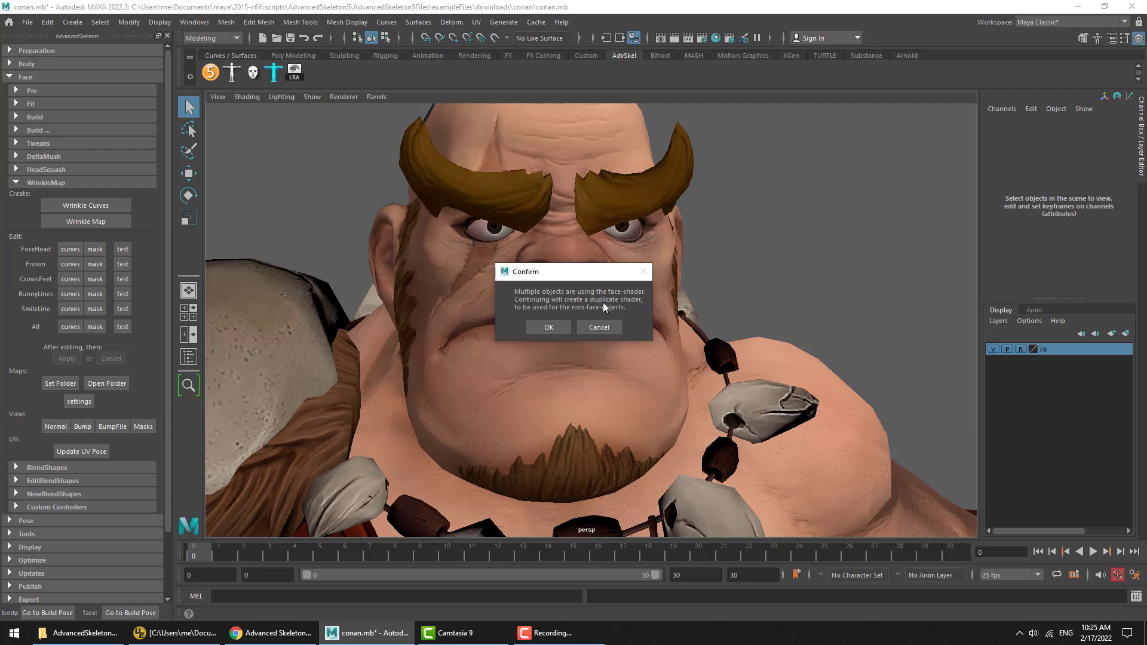
click(551, 330)
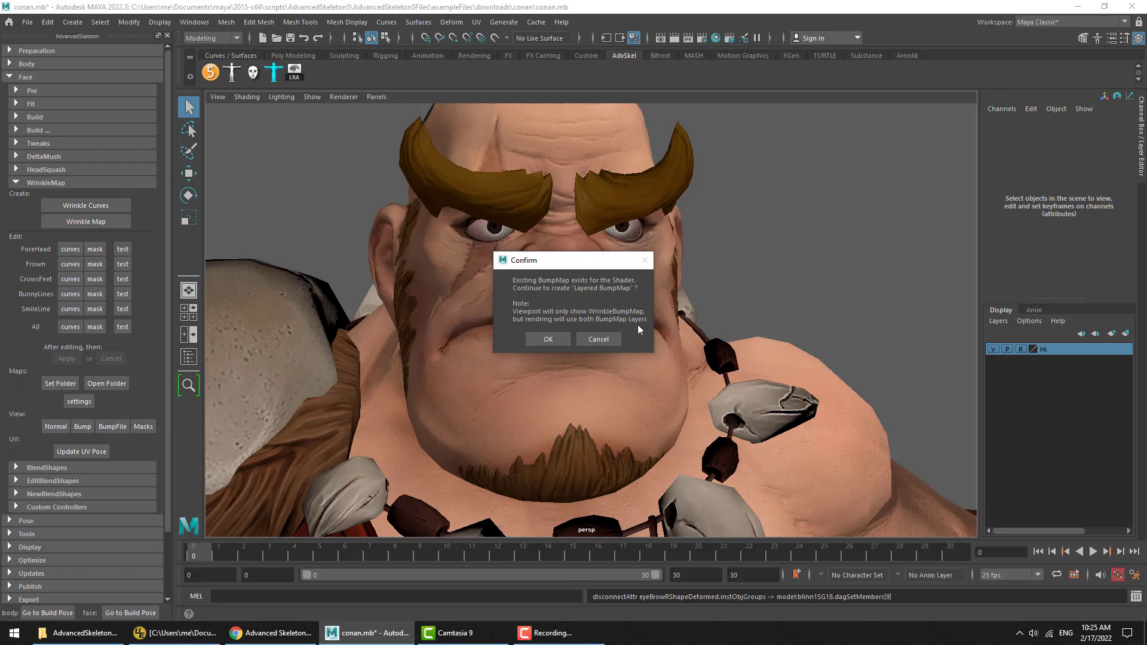
click(559, 340)
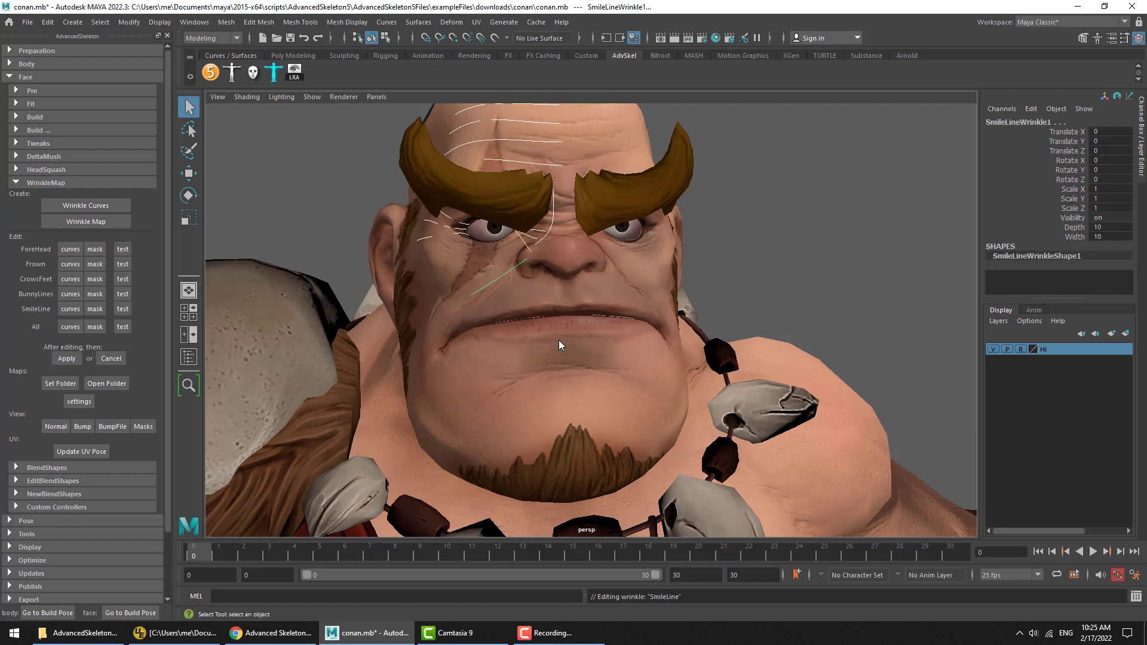
Examine the wrinkle curves on the forehead, around the eye and beside the nose from several angles
key(f)
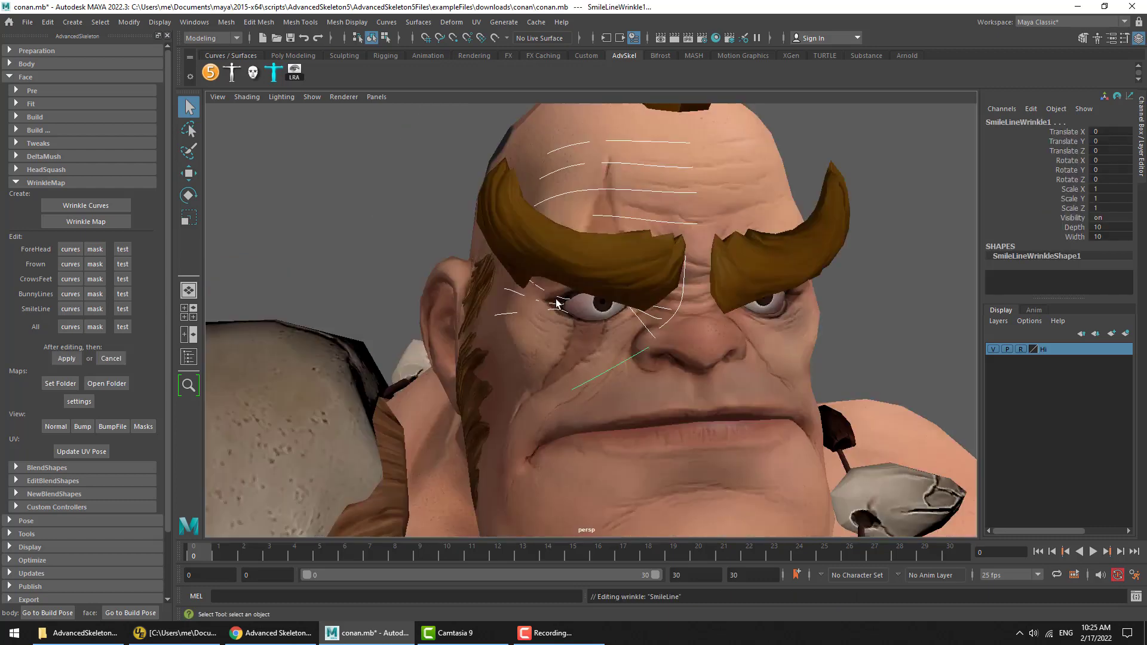
alt+drag(558, 303, 616, 304)
alt+right_drag(617, 303, 658, 289)
alt+drag(658, 289, 627, 309)
alt+middle_drag(628, 310, 621, 205)
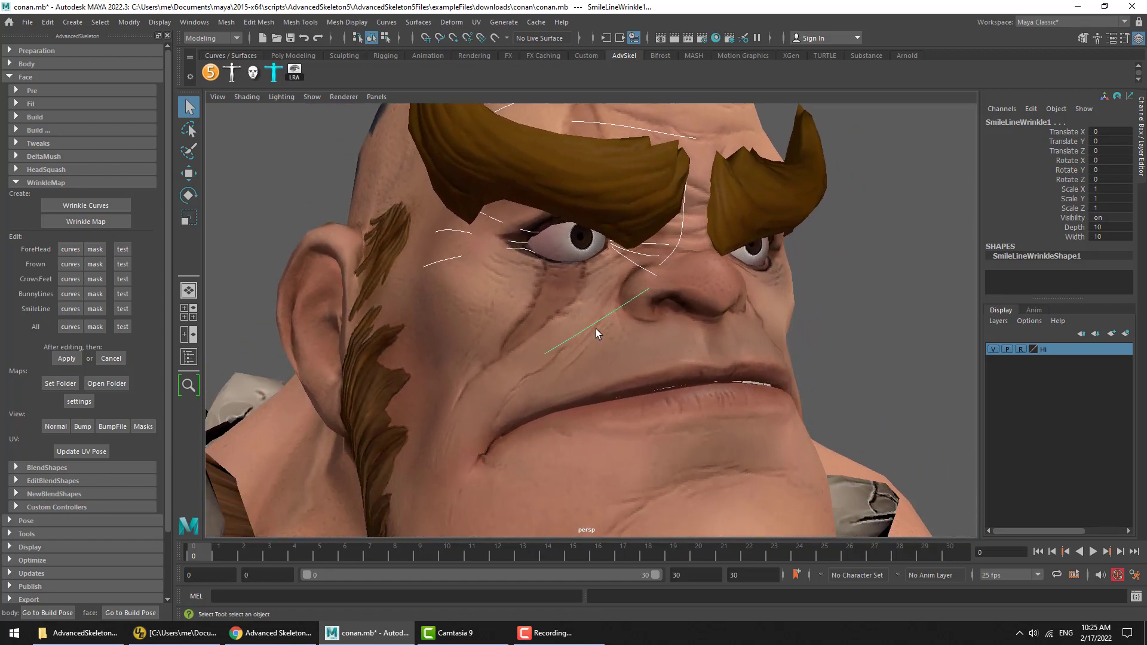
alt+drag(597, 328, 560, 325)
alt+middle_drag(560, 325, 561, 397)
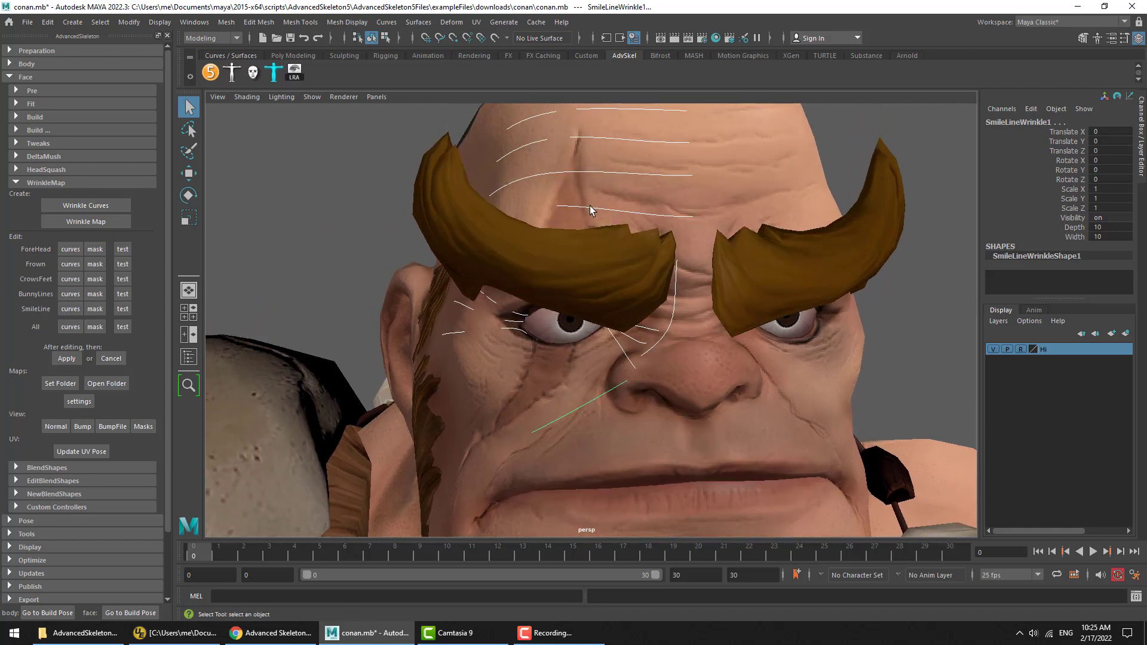
alt+drag(591, 211, 602, 218)
alt+drag(646, 249, 633, 226)
Make the Hi layer's geometry selectable and hide both eyebrow meshes
click(471, 203)
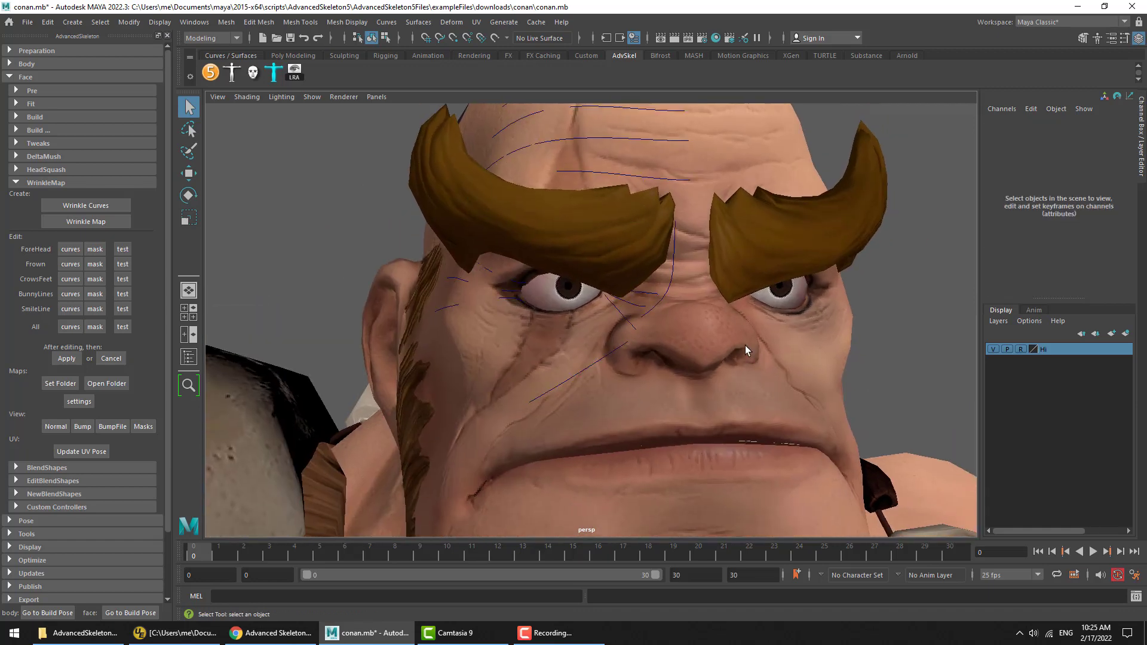
click(1021, 349)
click(490, 203)
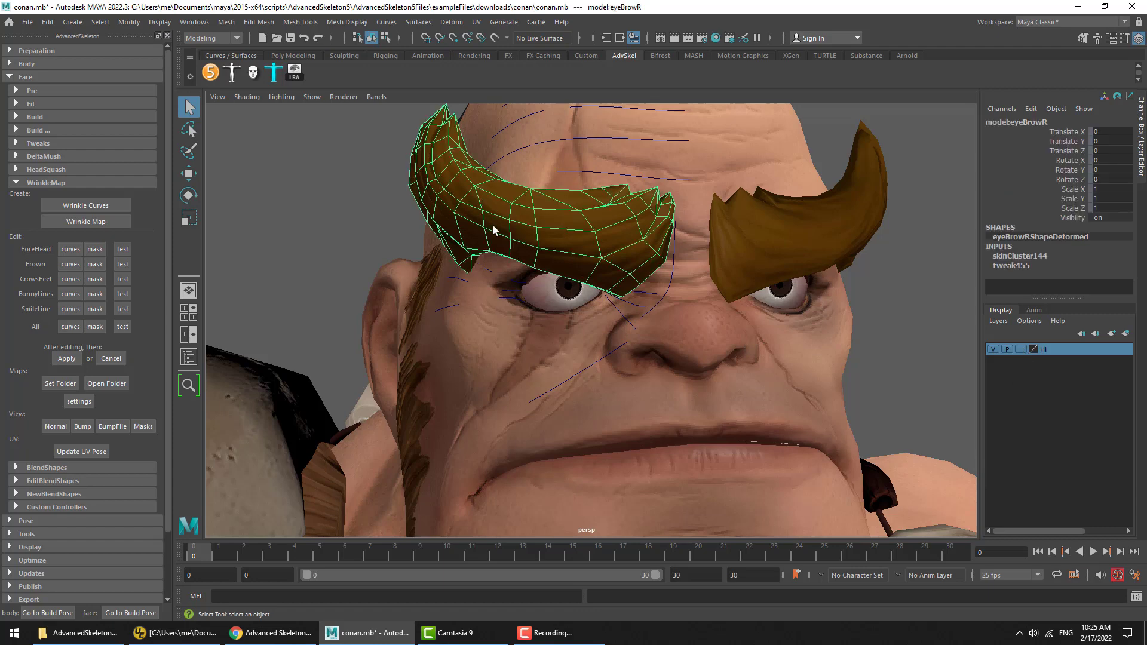
key(ctrl+h)
click(783, 239)
key(ctrl+h)
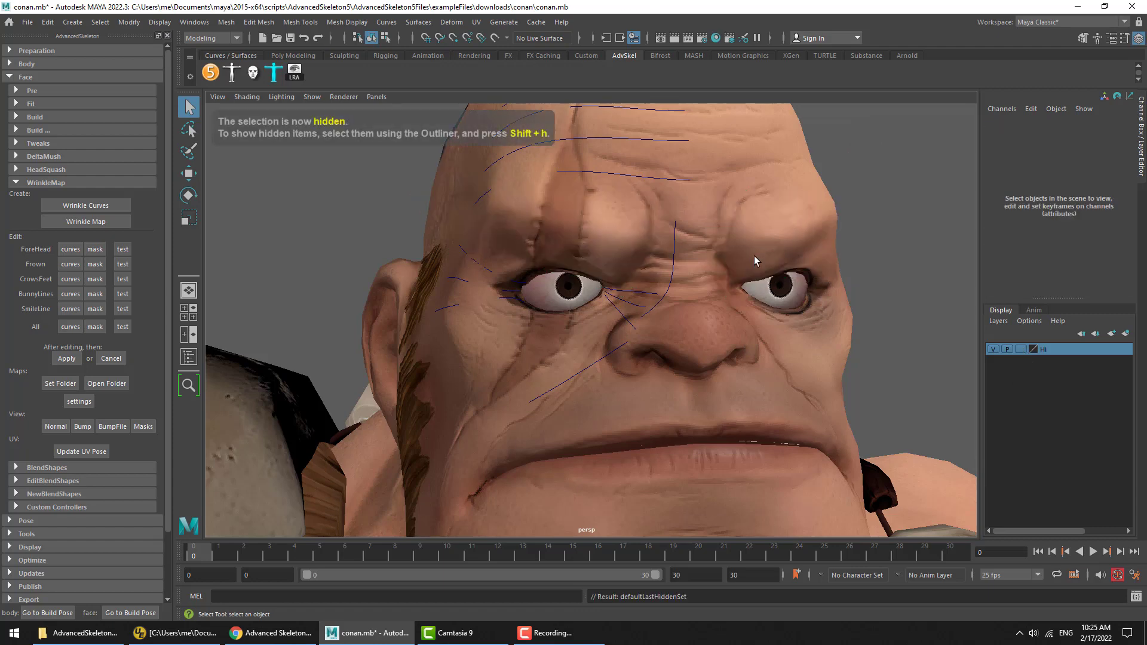
Select the smile-line wrinkle curve beside the nose and compare it in wireframe, shaded and textured display
alt+drag(749, 260, 706, 248)
click(588, 337)
alt+drag(588, 337, 594, 345)
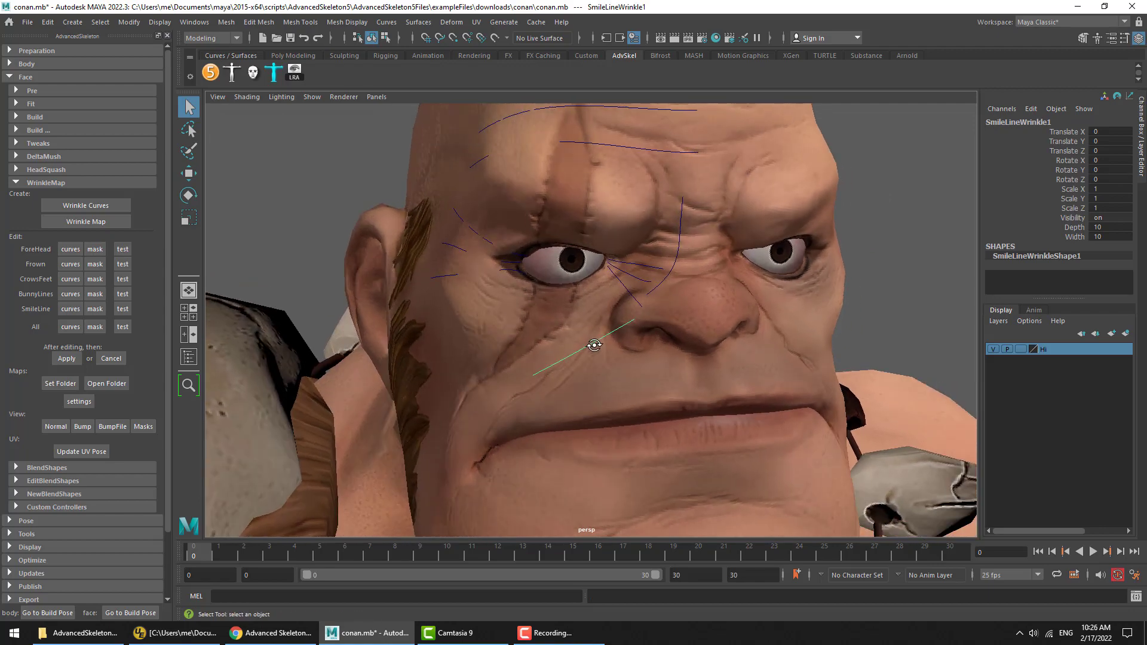
alt+drag(588, 337, 583, 336)
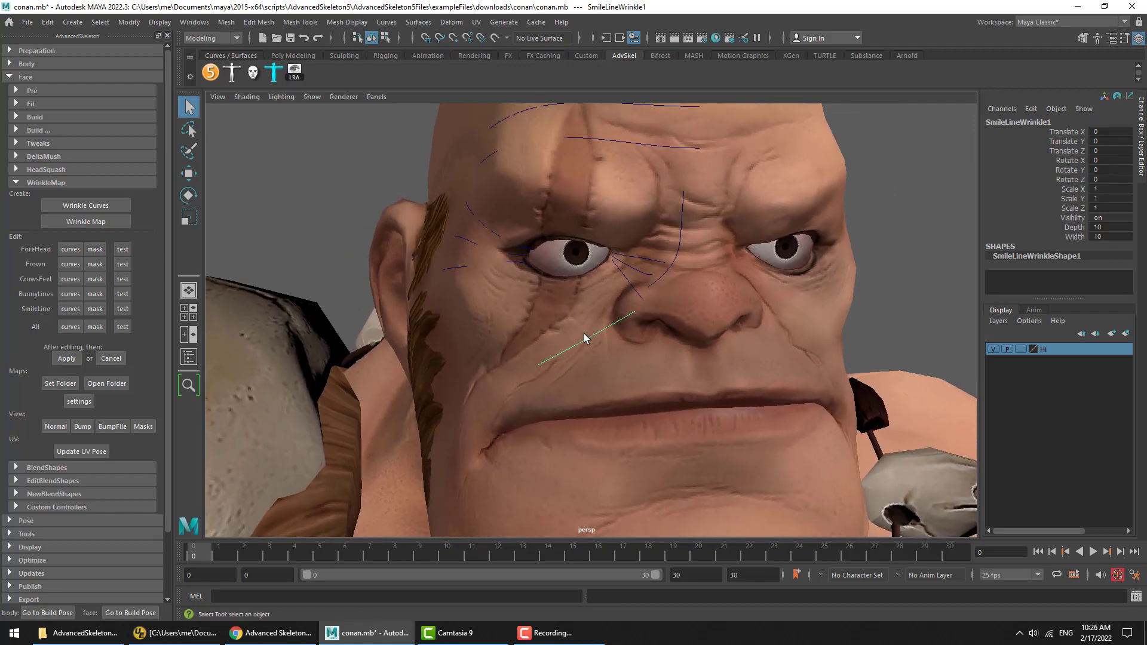
key(4)
key(5)
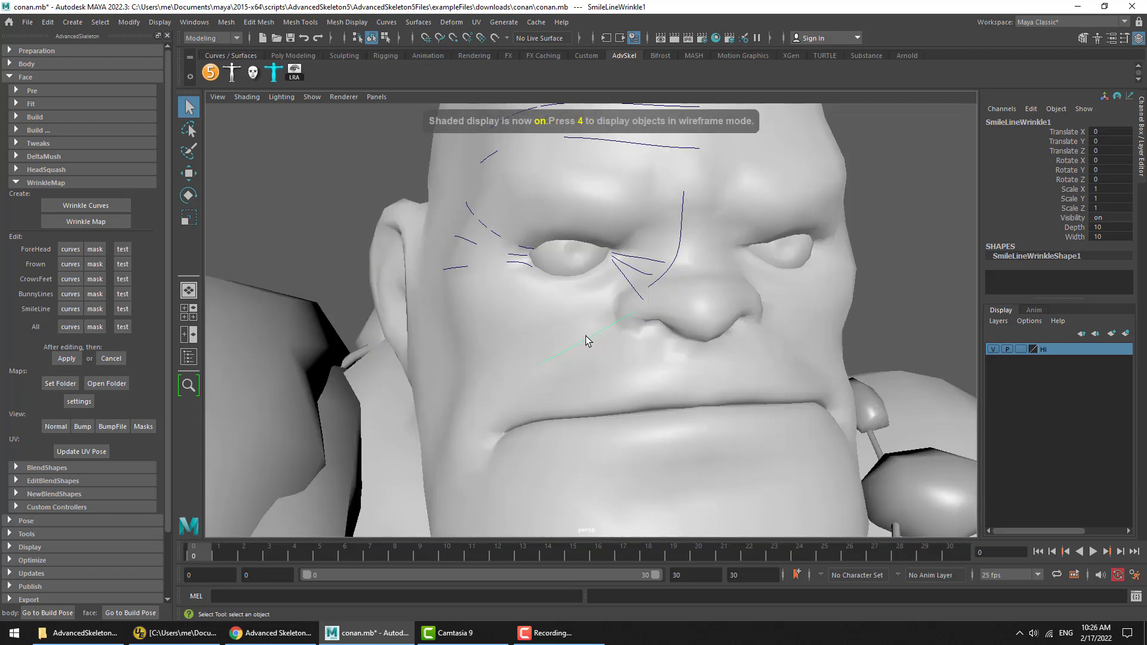
key(6)
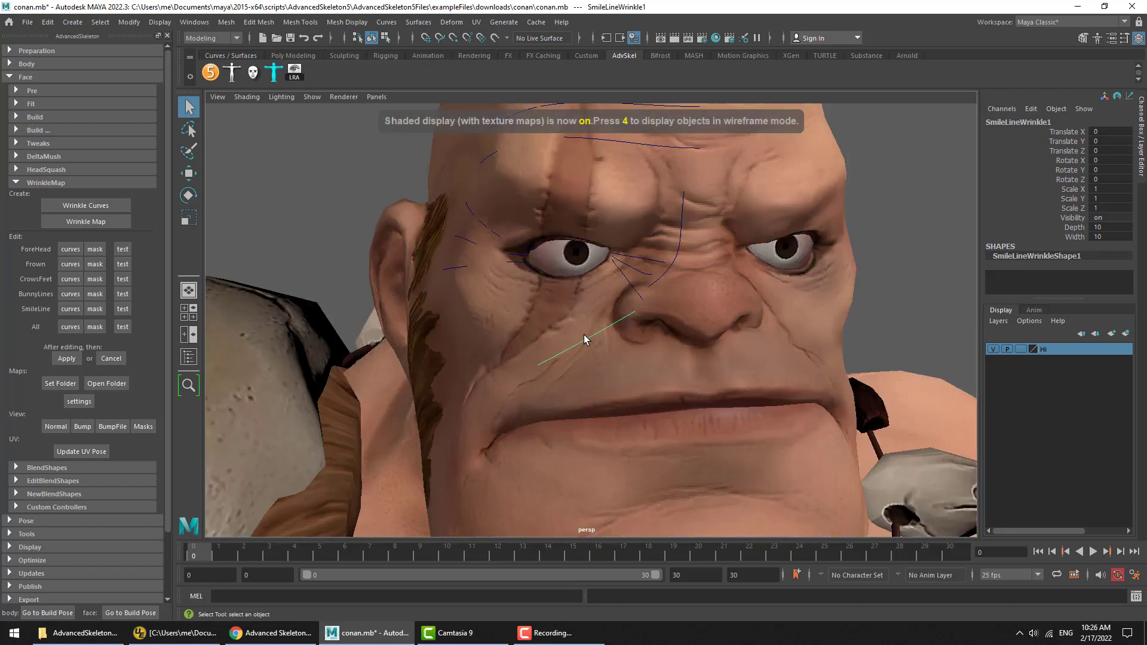
Show the smile-line curve's control vertices and reposition the upper ones to follow the cheek crease from the side of the nose
right_drag(582, 339, 571, 338)
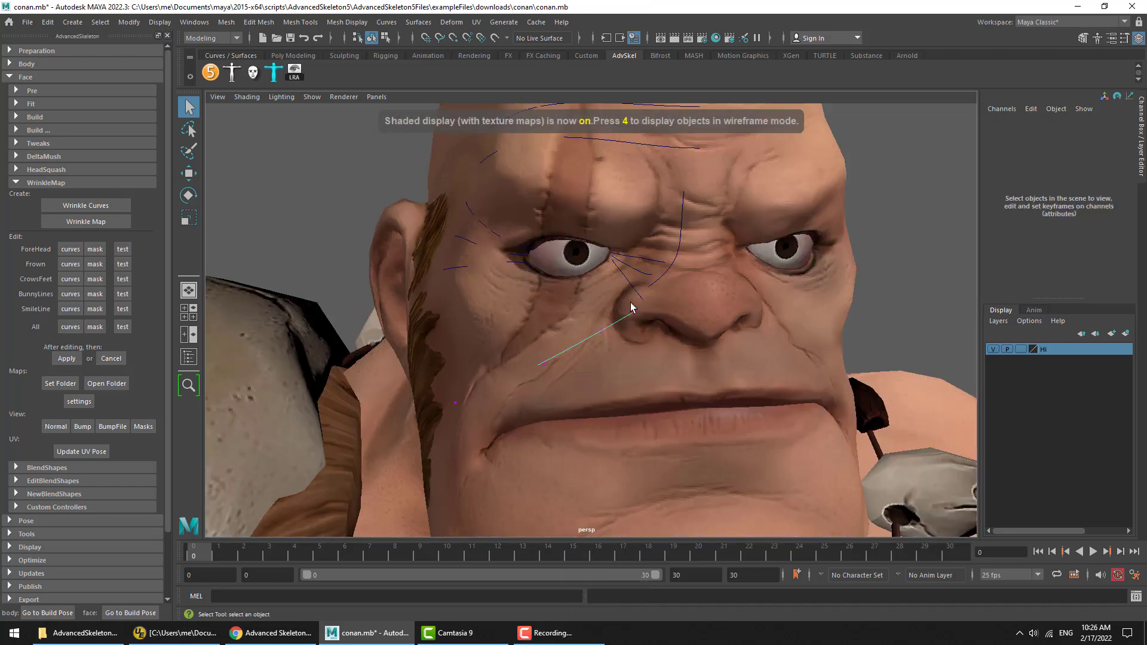
drag(656, 293, 582, 339)
key(w)
middle_drag(606, 356, 595, 329)
click(544, 364)
middle_drag(561, 410, 536, 396)
Reposition the smile-line curve's lower control vertices so it runs down the cheek past the mouth corner, checking from the side
alt+drag(544, 414, 661, 433)
key(Right)
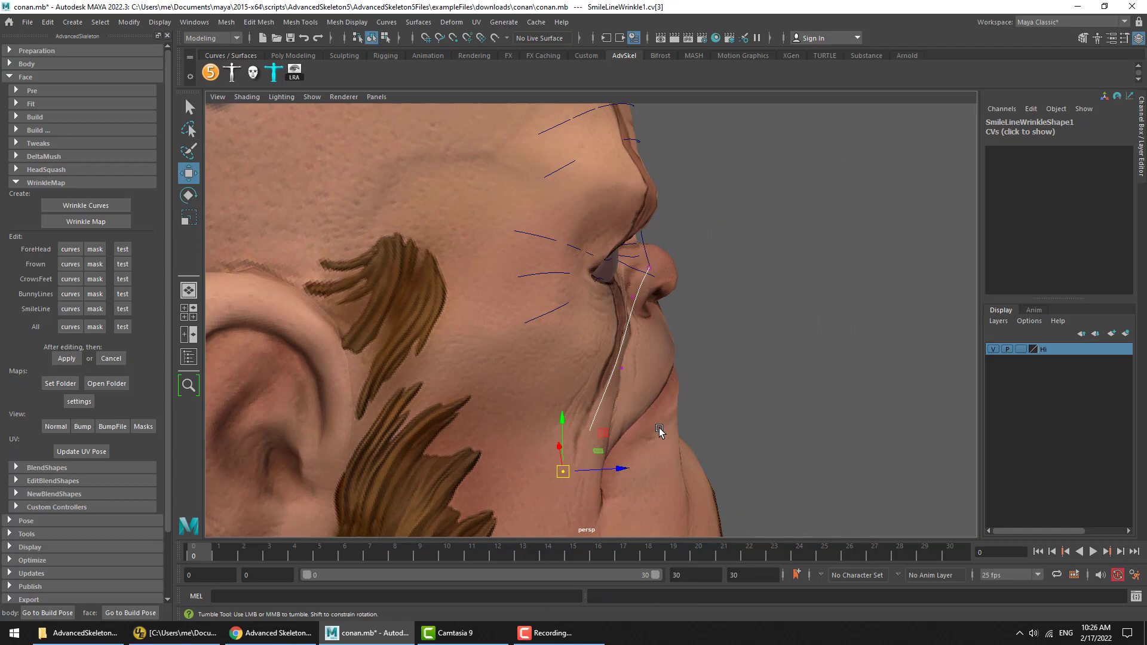
alt+middle_drag(660, 433, 668, 352)
middle_drag(671, 361, 704, 361)
alt+drag(705, 361, 679, 342)
scroll(679, 343, up, 2)
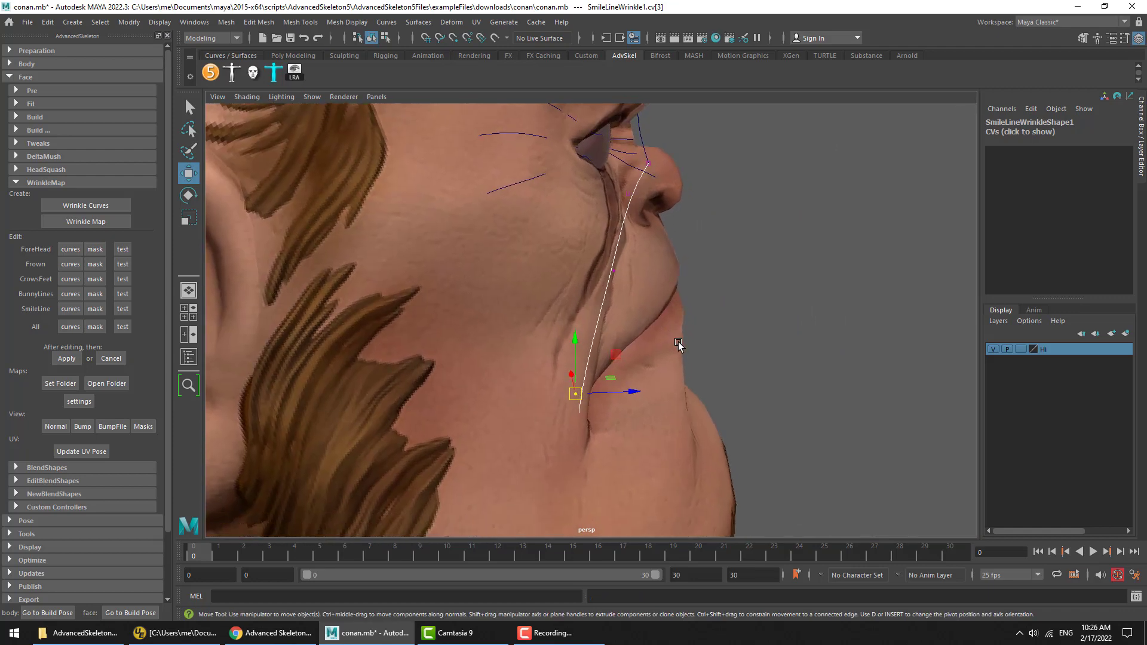
key(Right)
alt+drag(723, 422, 711, 398)
middle_drag(713, 399, 732, 376)
alt+drag(842, 251, 673, 382)
scroll(681, 372, down, 2)
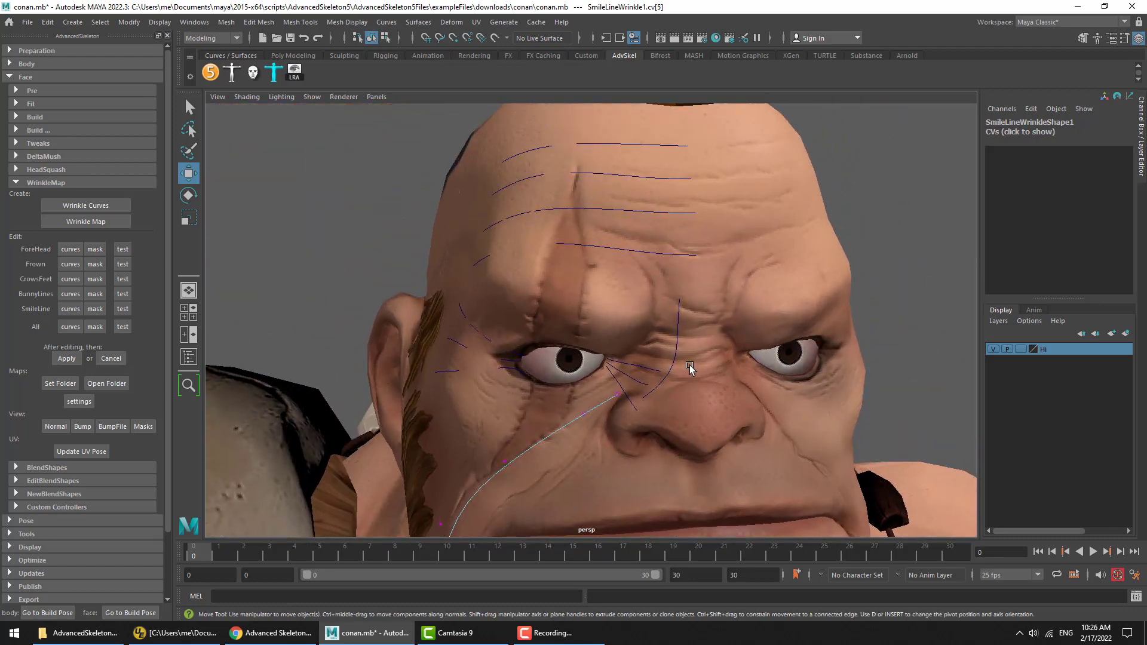
Select the lowest forehead wrinkle curve and generate the wrinkle map from the face's wrinkle curves
click(665, 255)
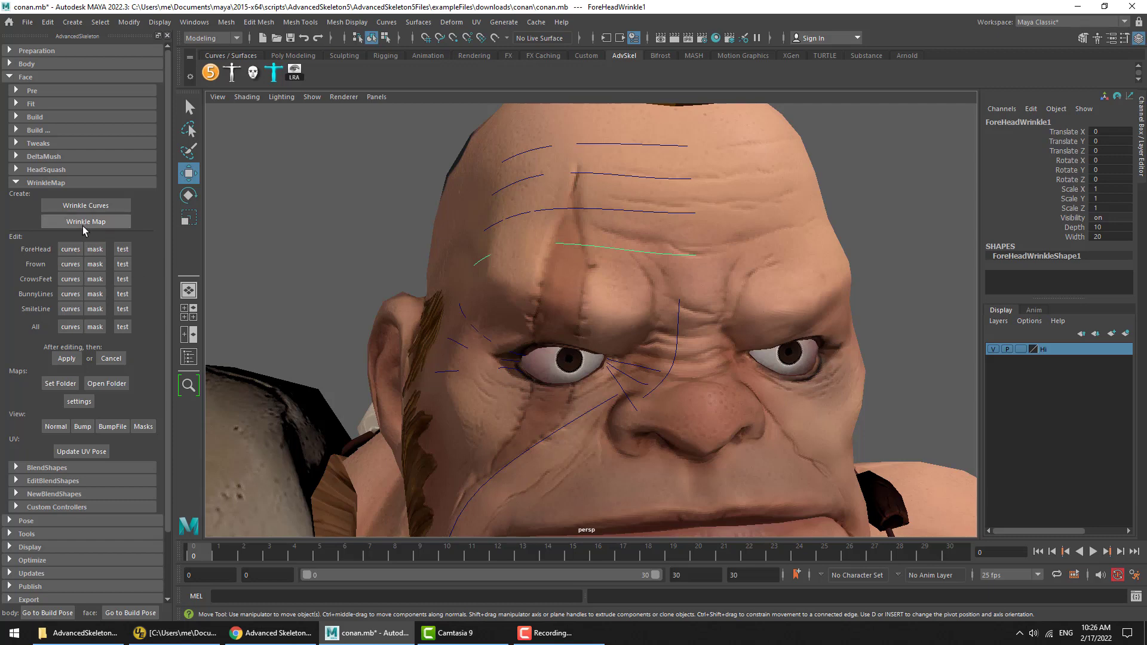
scroll(660, 340, down, 3)
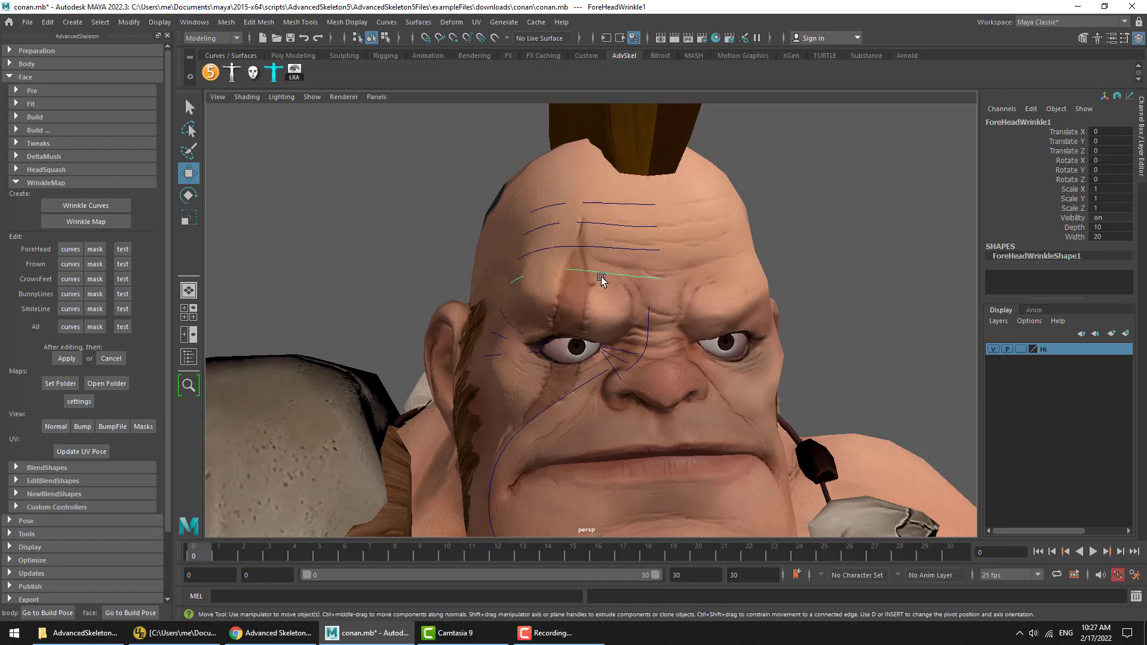
click(96, 223)
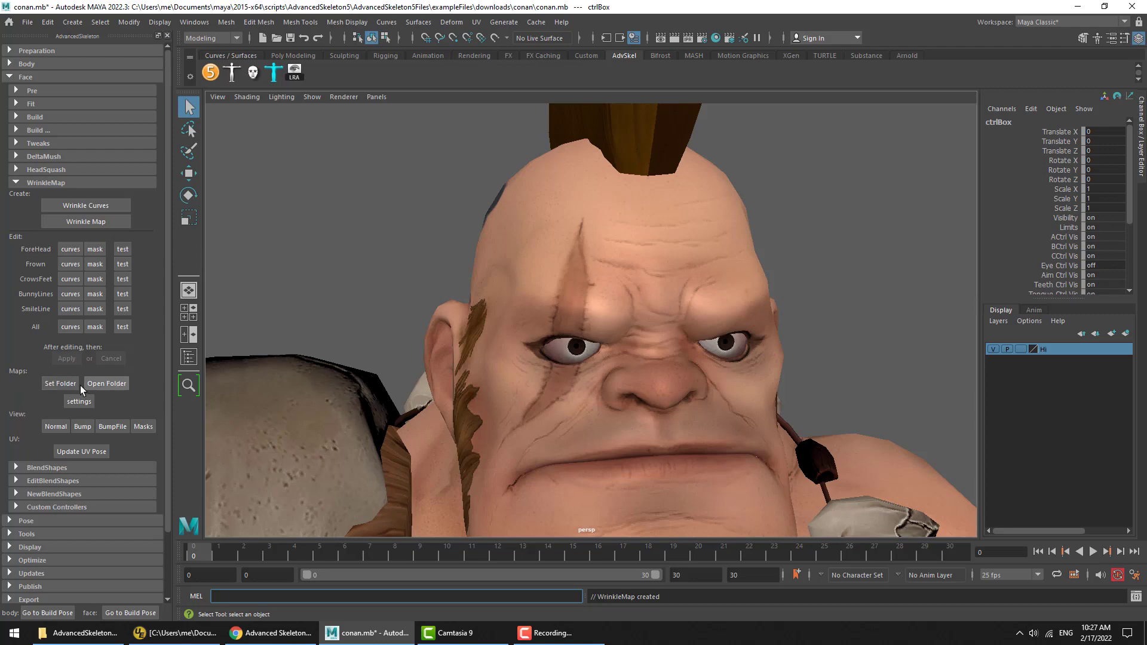
Open the folder of generated wrinkle maps and view bump.png and uvSnapshot.png
click(95, 384)
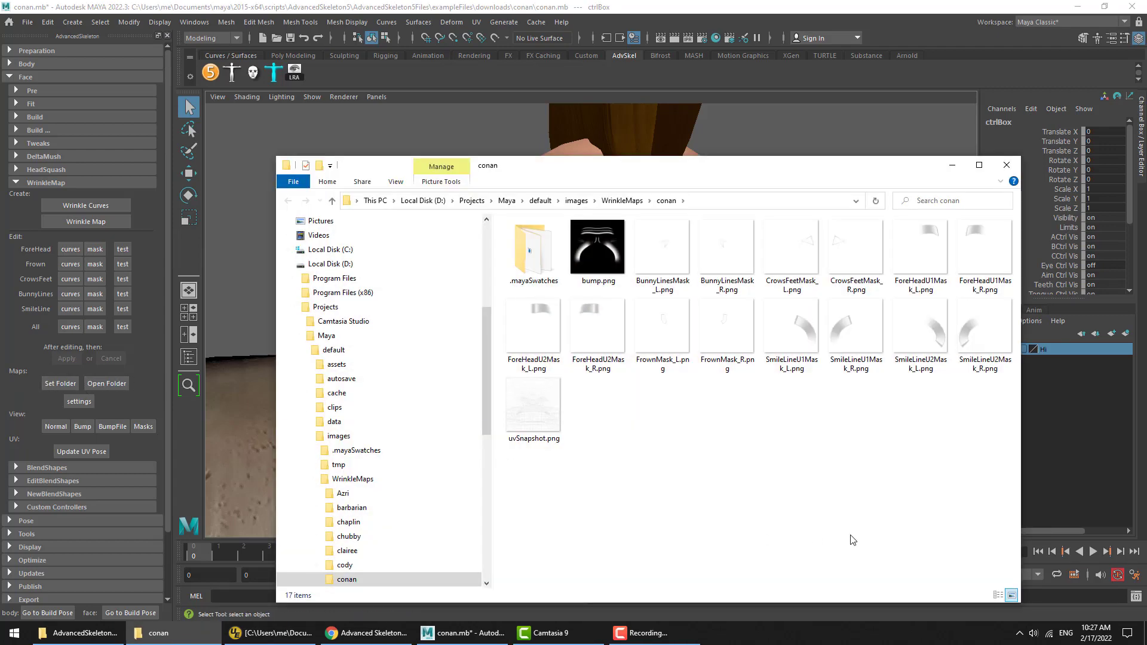
drag(979, 498, 522, 246)
click(678, 522)
double_click(587, 255)
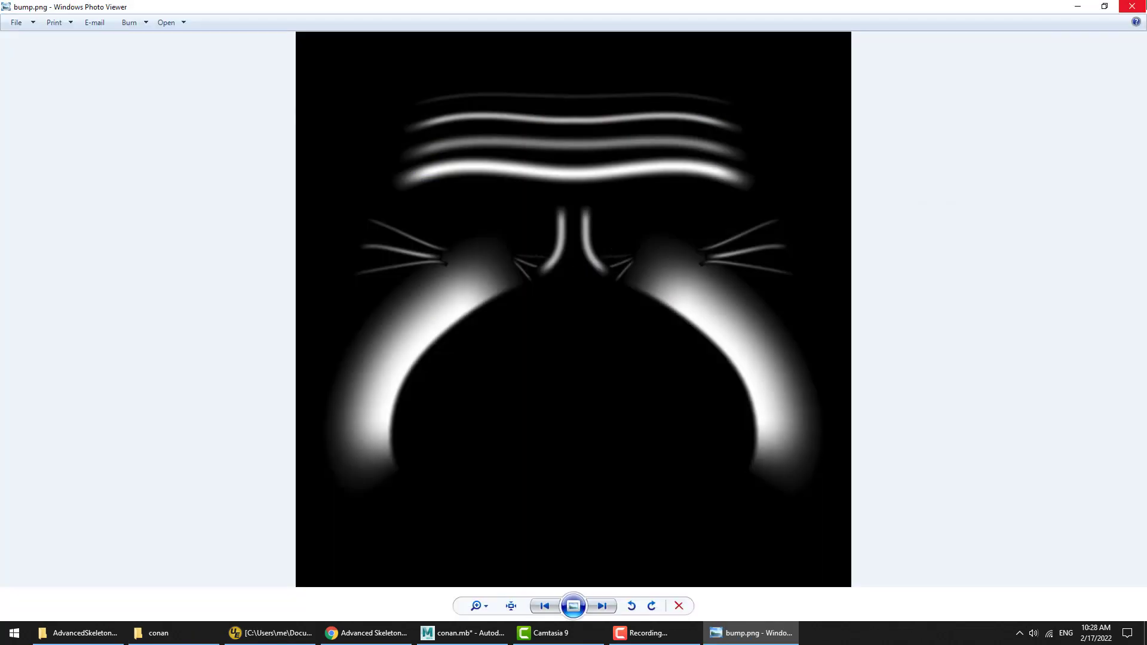
click(1132, 6)
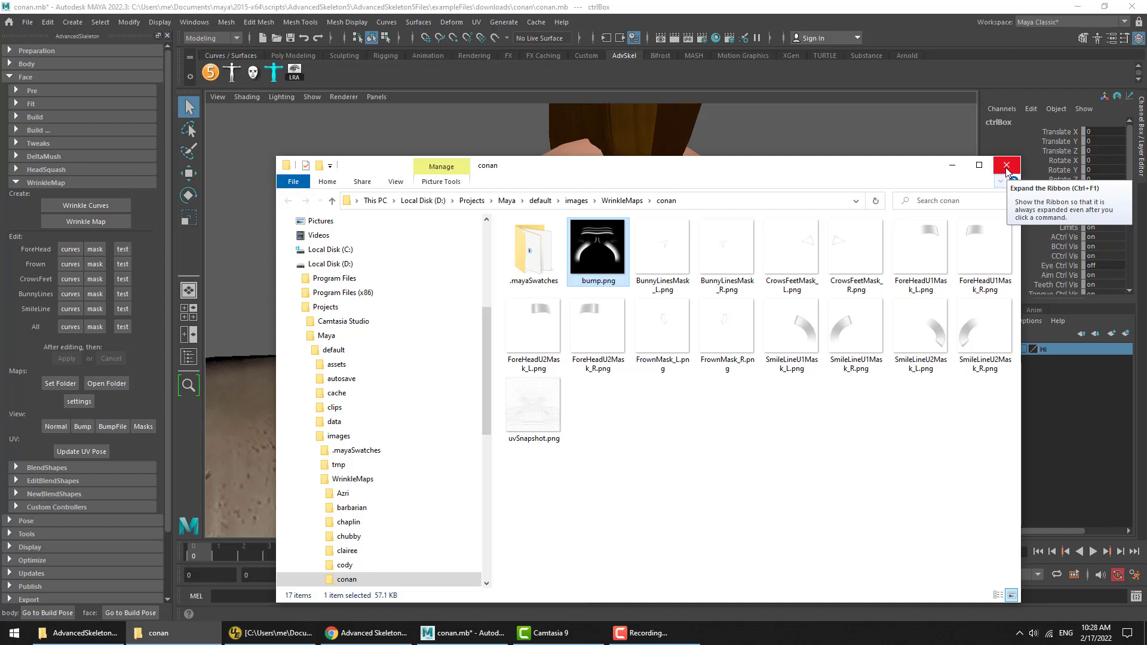
double_click(550, 423)
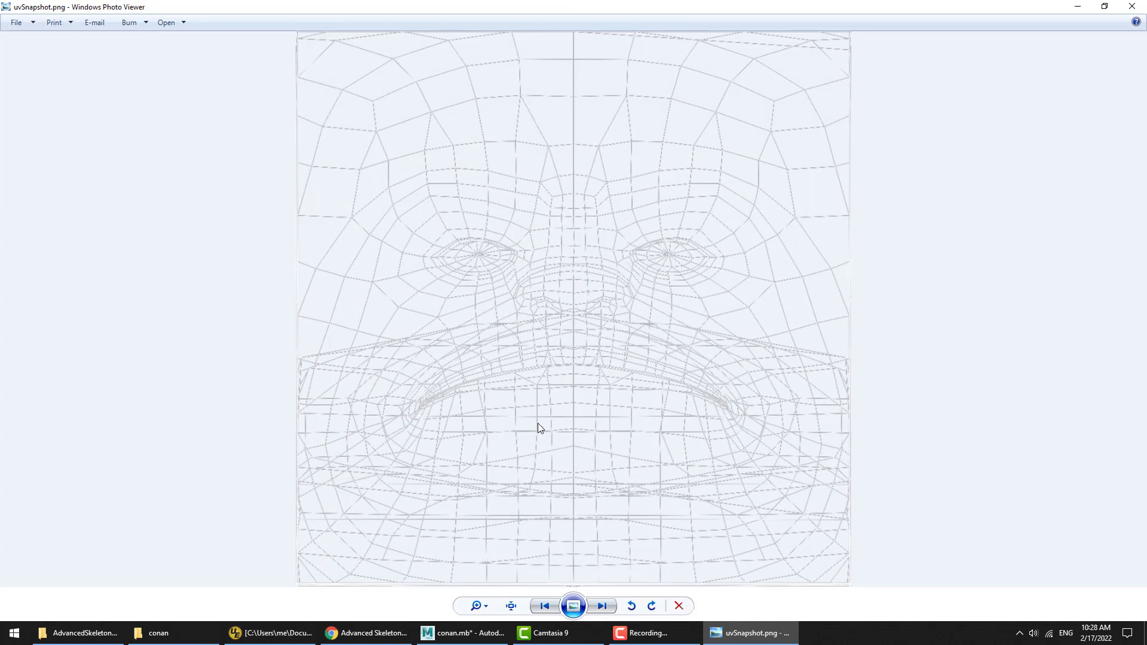
click(1133, 6)
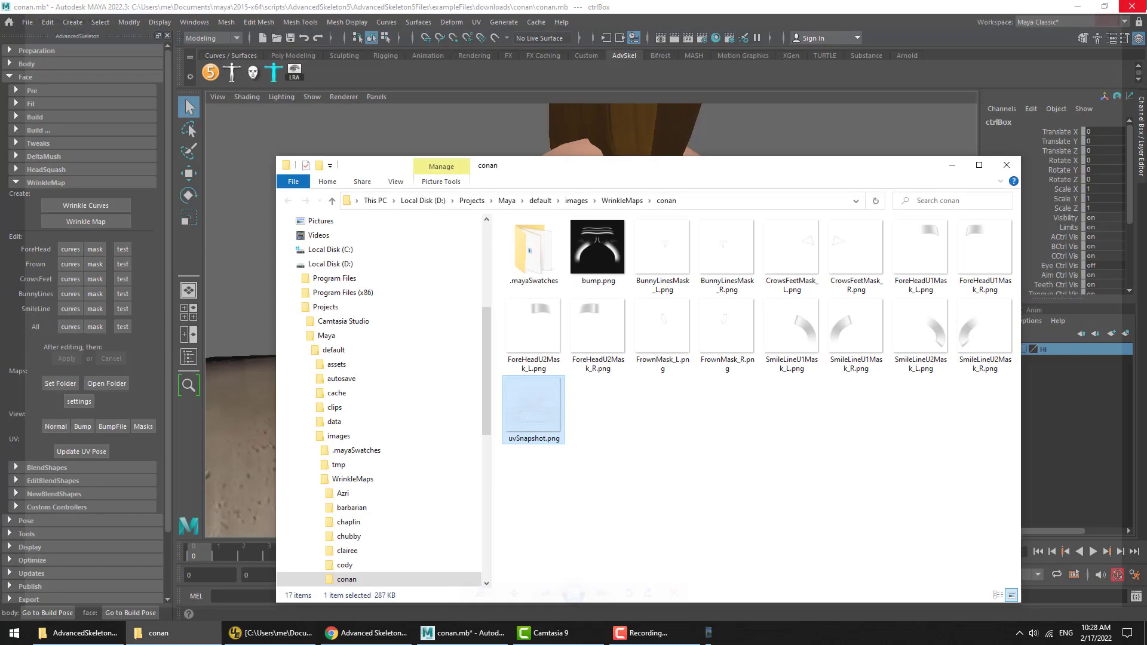
Return to Maya, select the character's body mesh and open its layout in the UV Editor
click(673, 7)
click(583, 271)
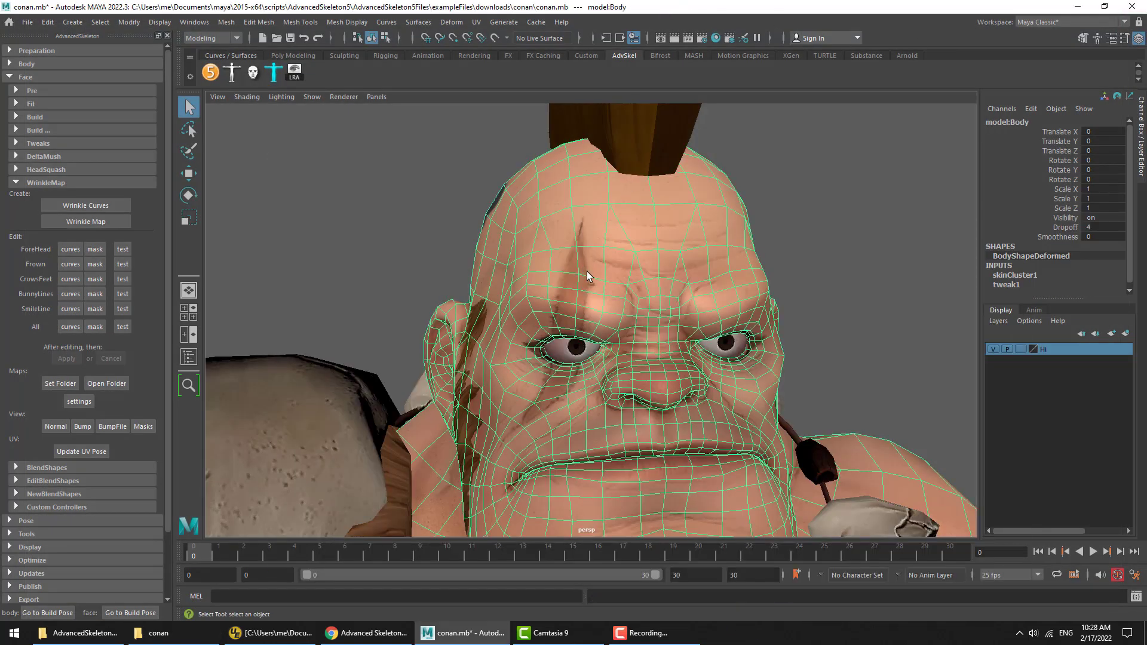
click(514, 26)
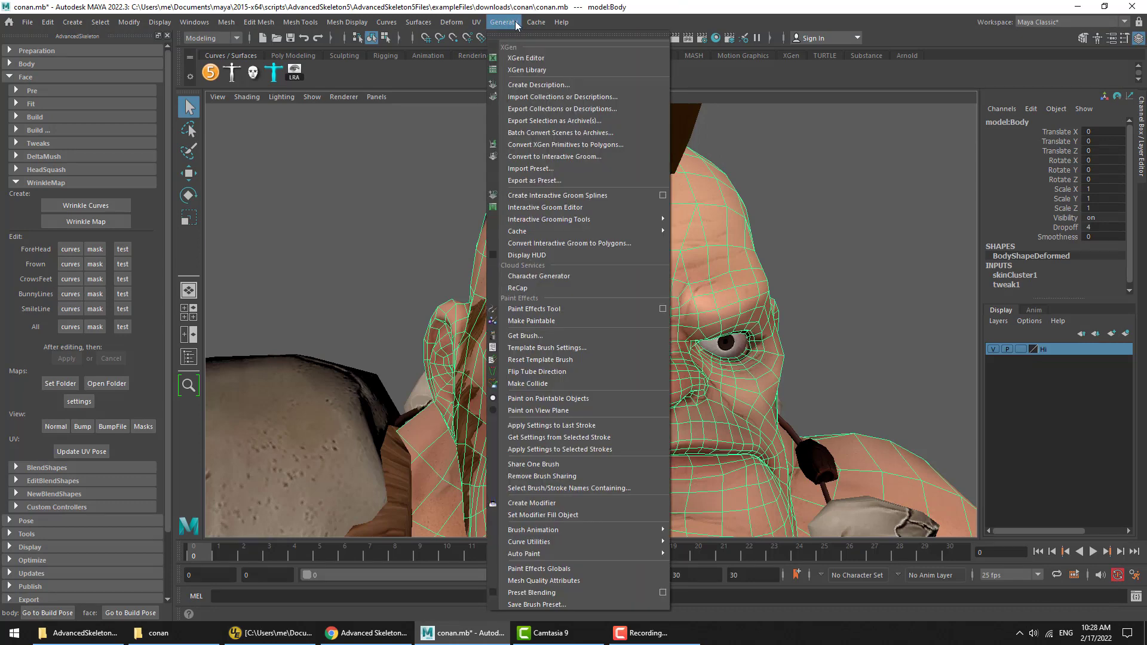
click(514, 26)
click(476, 24)
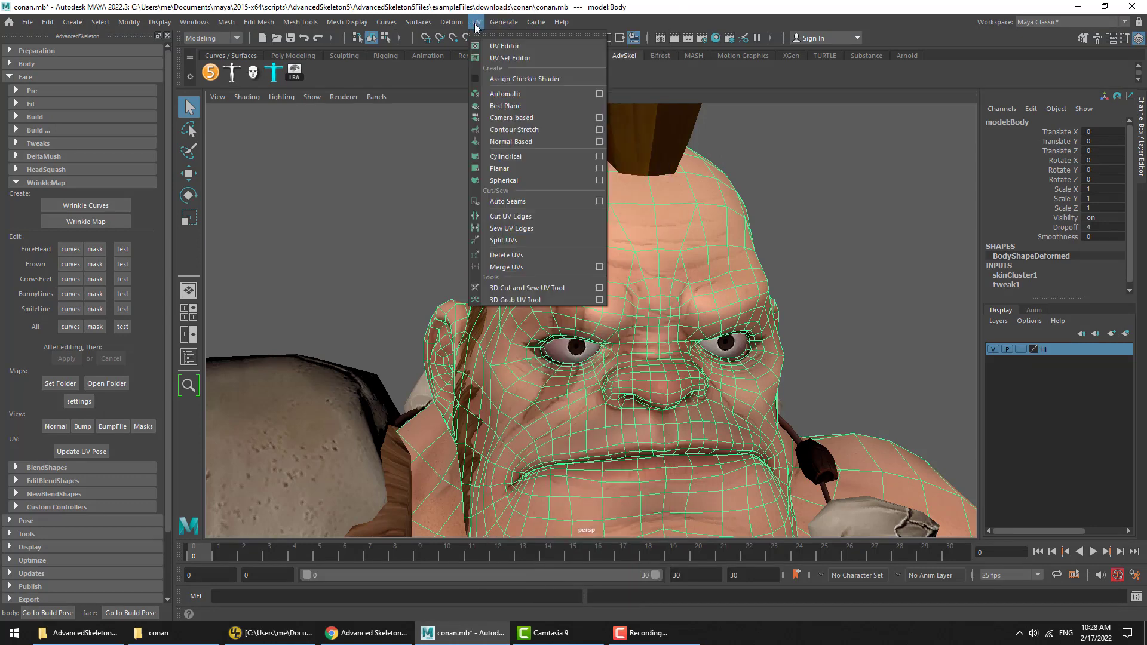
click(492, 46)
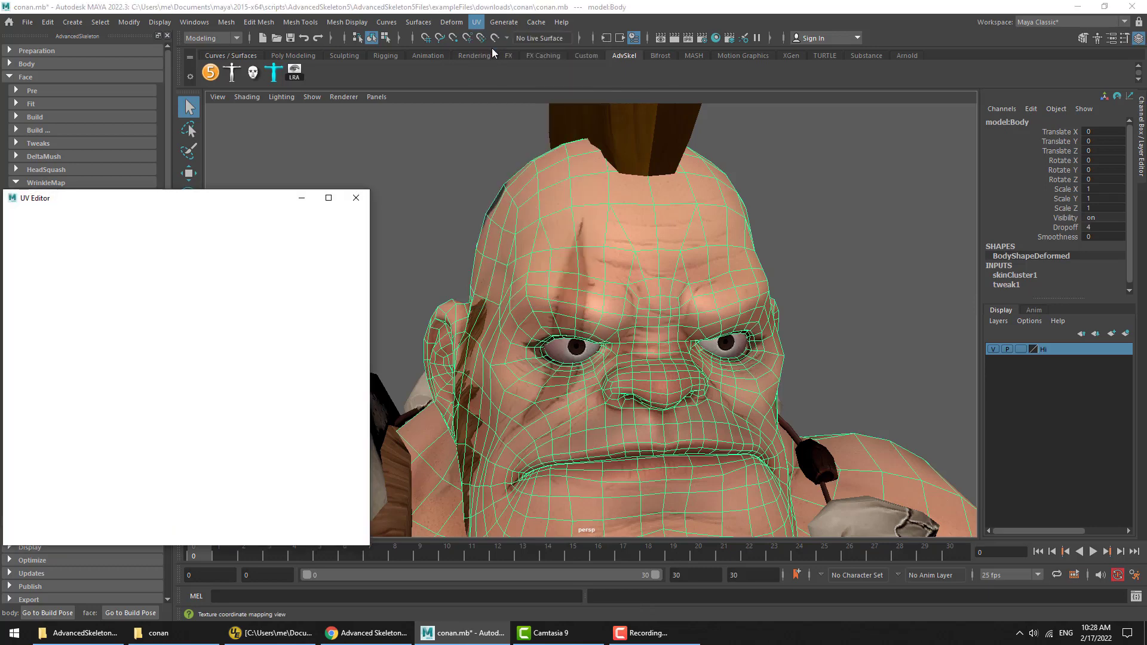
click(725, 250)
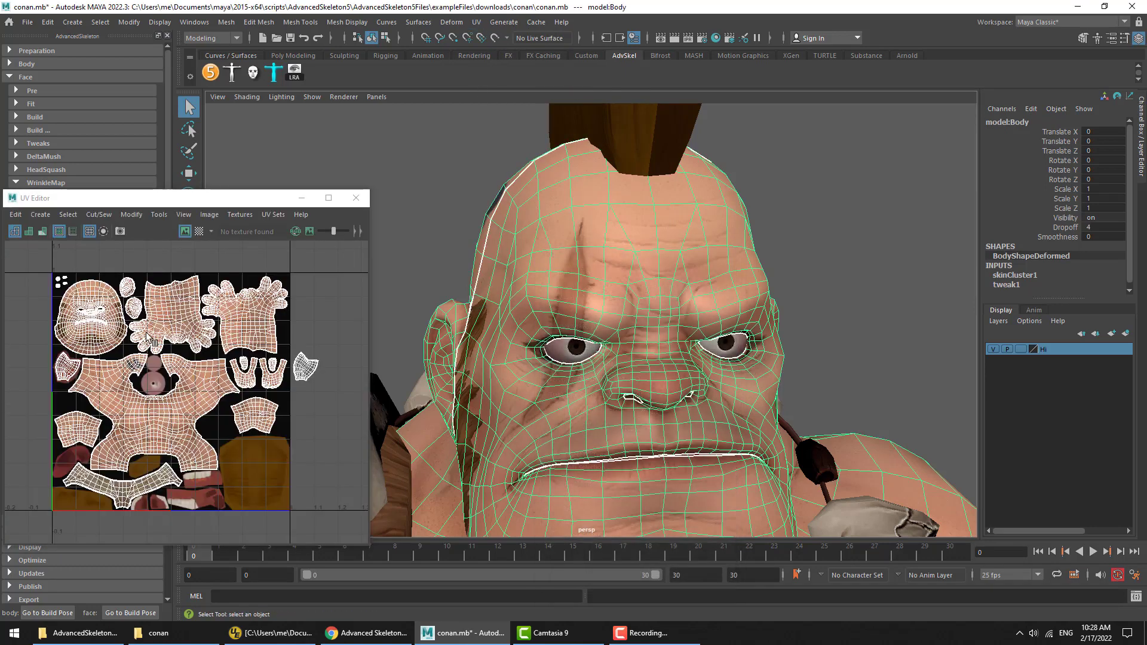
View the body's uvFaceWrinkles UV set, switch back to map1 and close the UV Editor
click(272, 214)
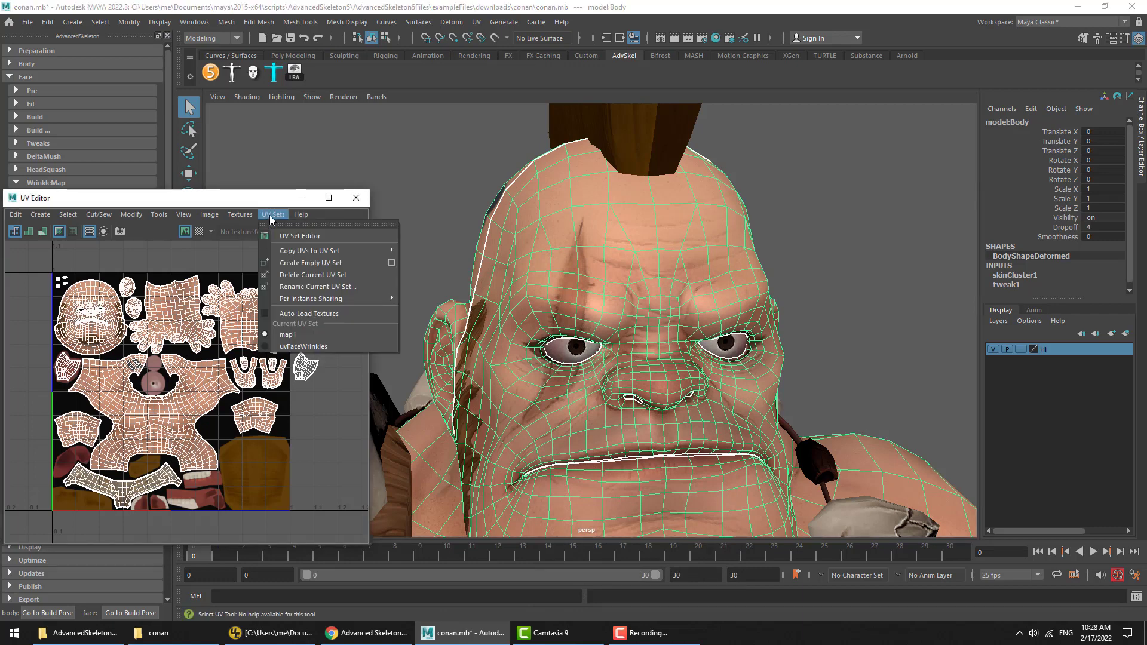
click(295, 348)
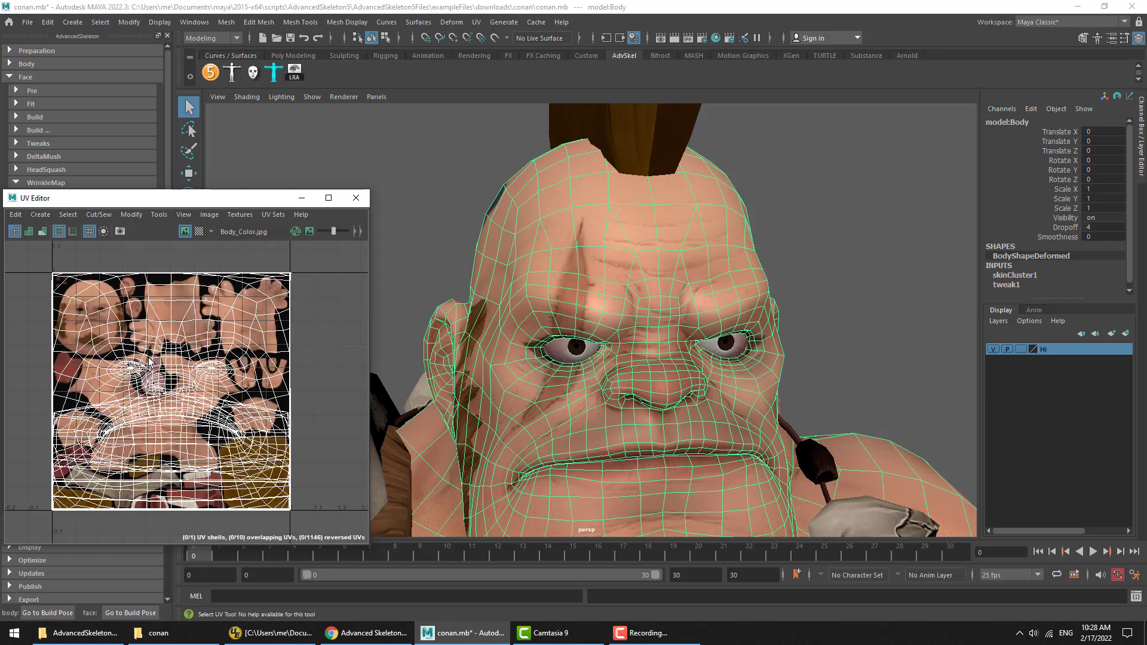
click(273, 215)
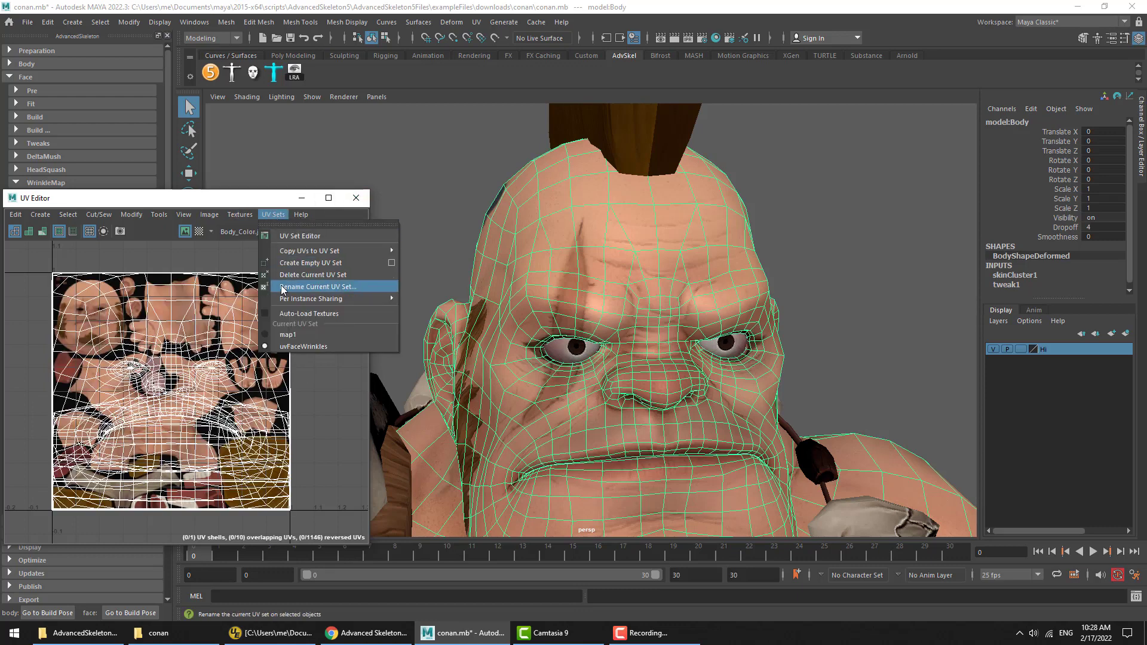
click(288, 335)
click(356, 197)
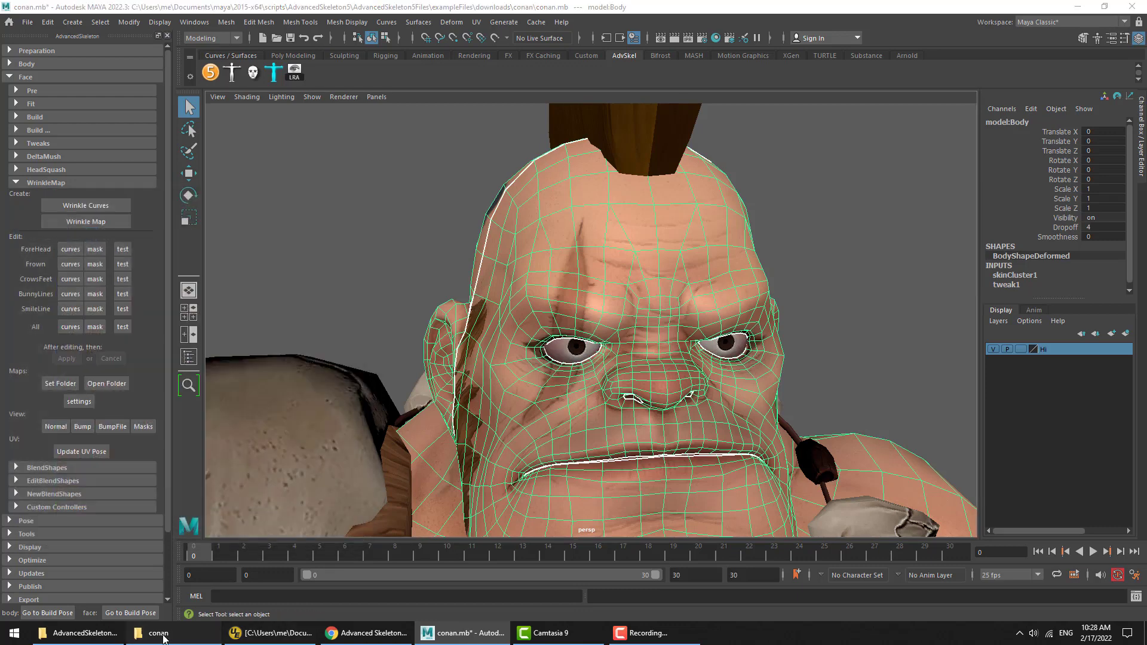
Reopen uvSnapshot.png from the conan maps folder to compare the face layout with bump.png
click(159, 633)
double_click(535, 412)
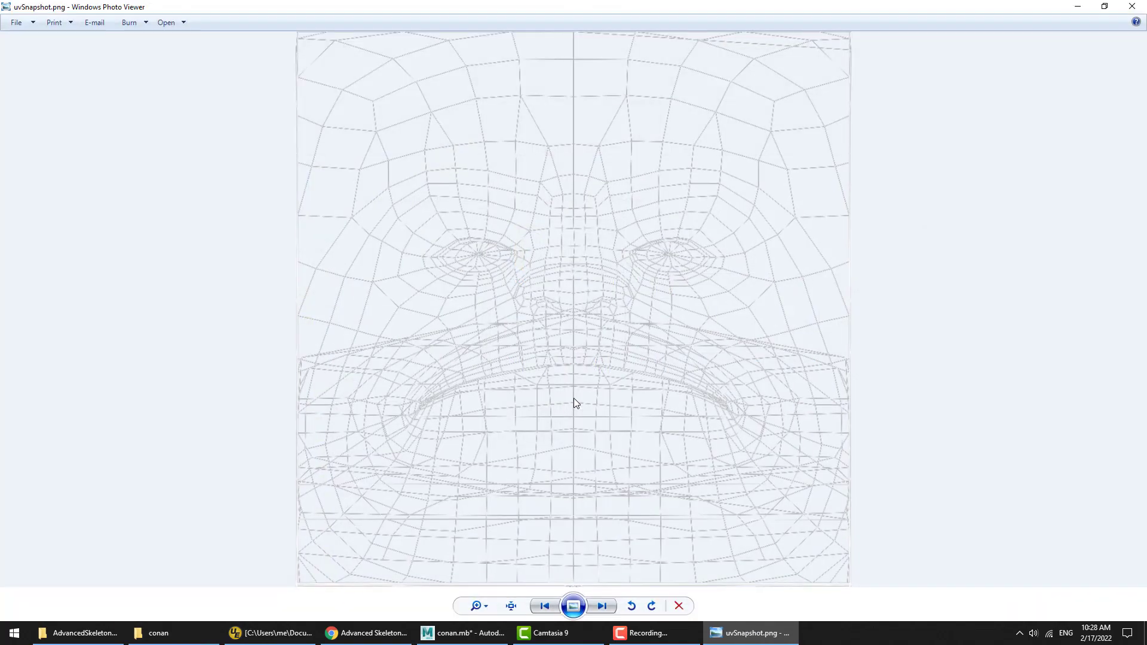
click(1131, 6)
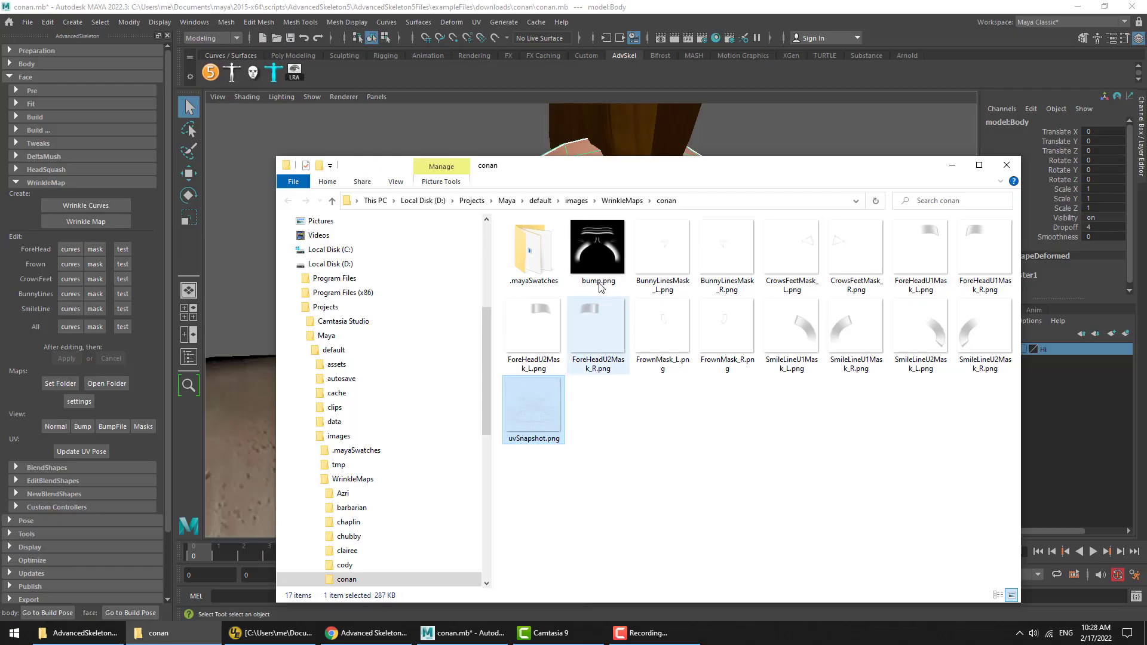
click(591, 274)
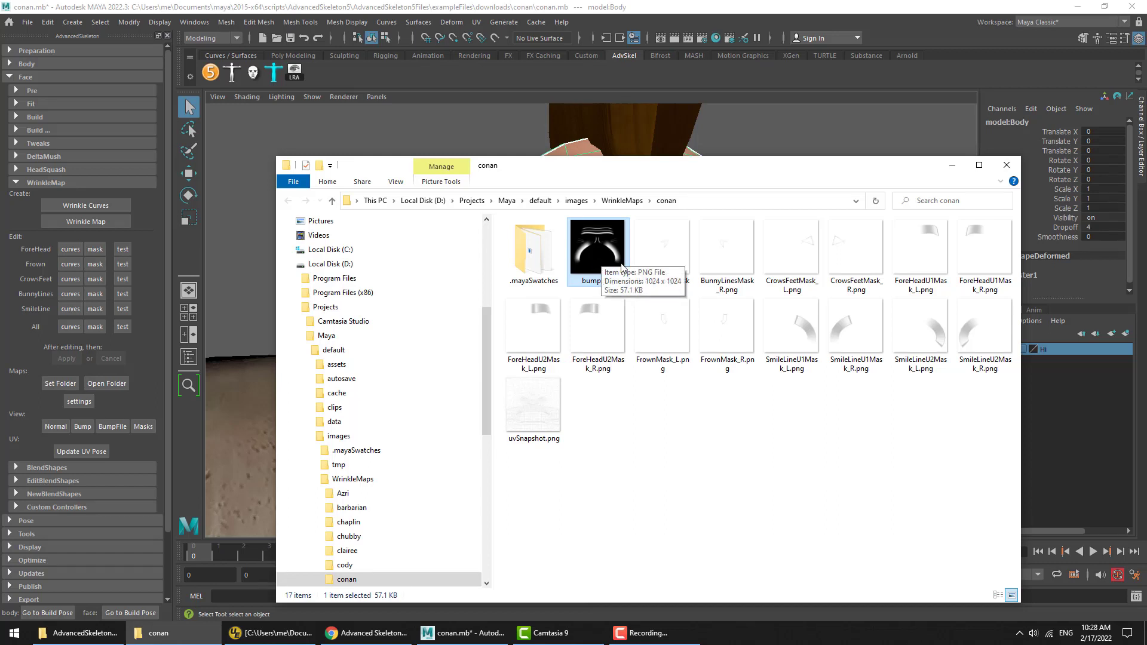
double_click(554, 422)
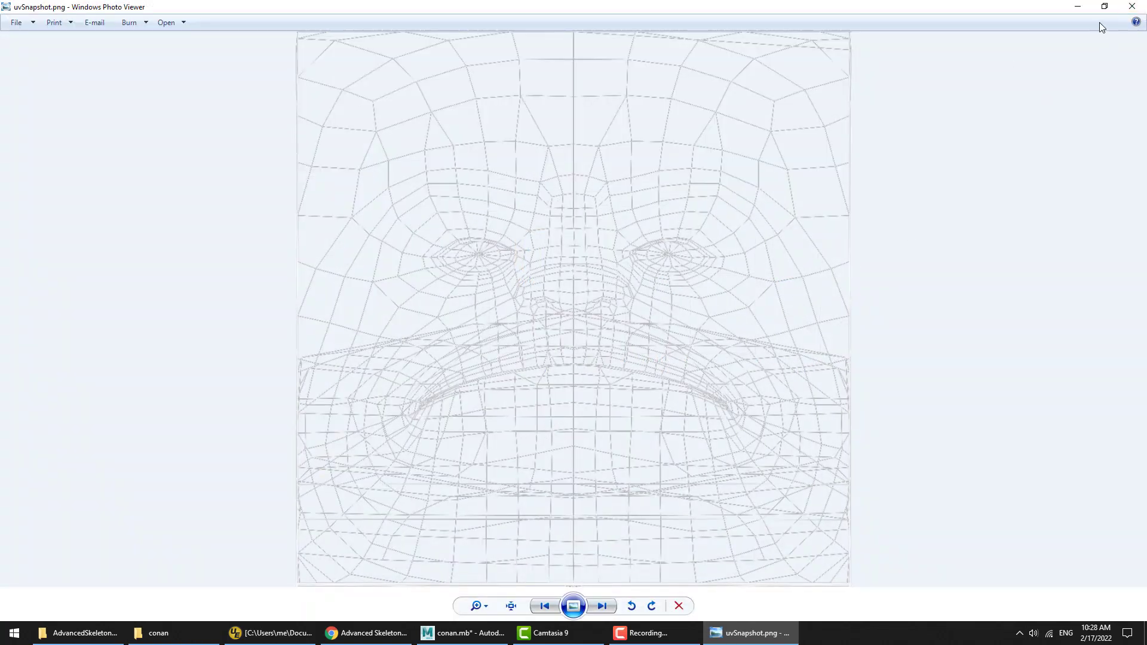
click(1143, 6)
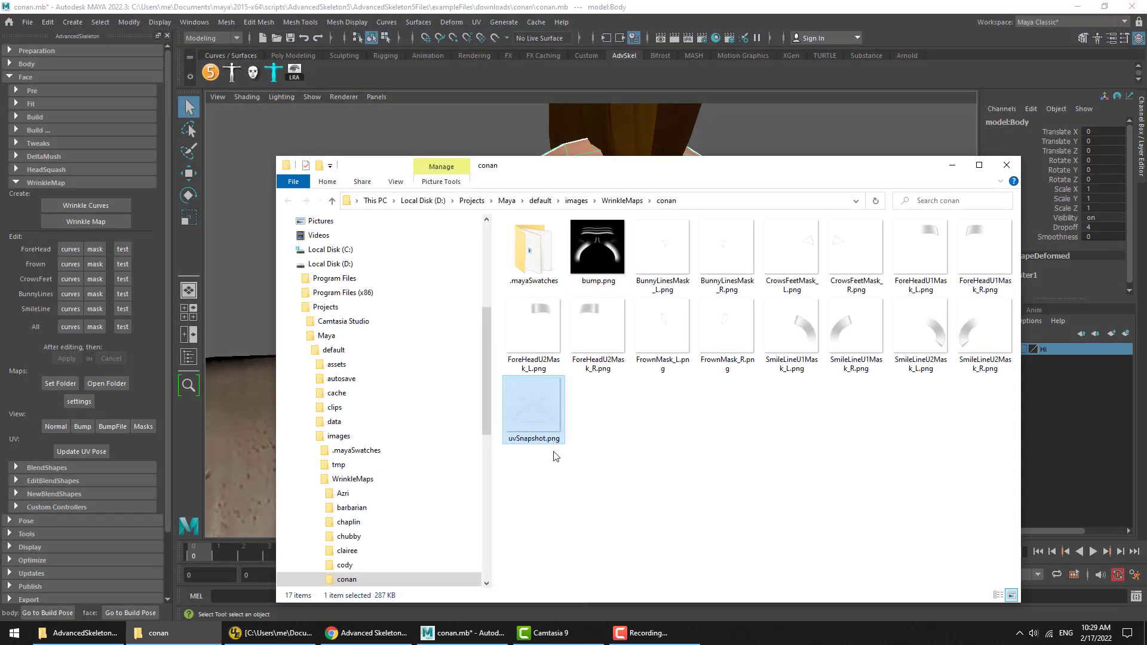
Return to Maya, clear the selection and compare the Bump and Normal views, leaving the face in Bump view
click(602, 6)
click(456, 216)
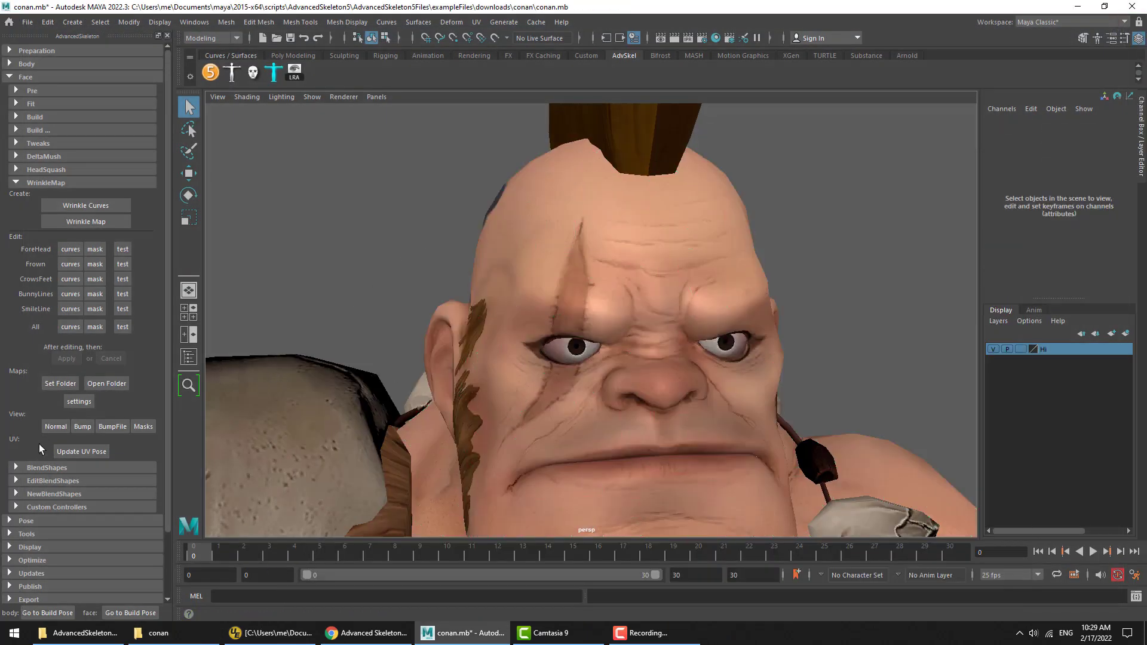
click(82, 427)
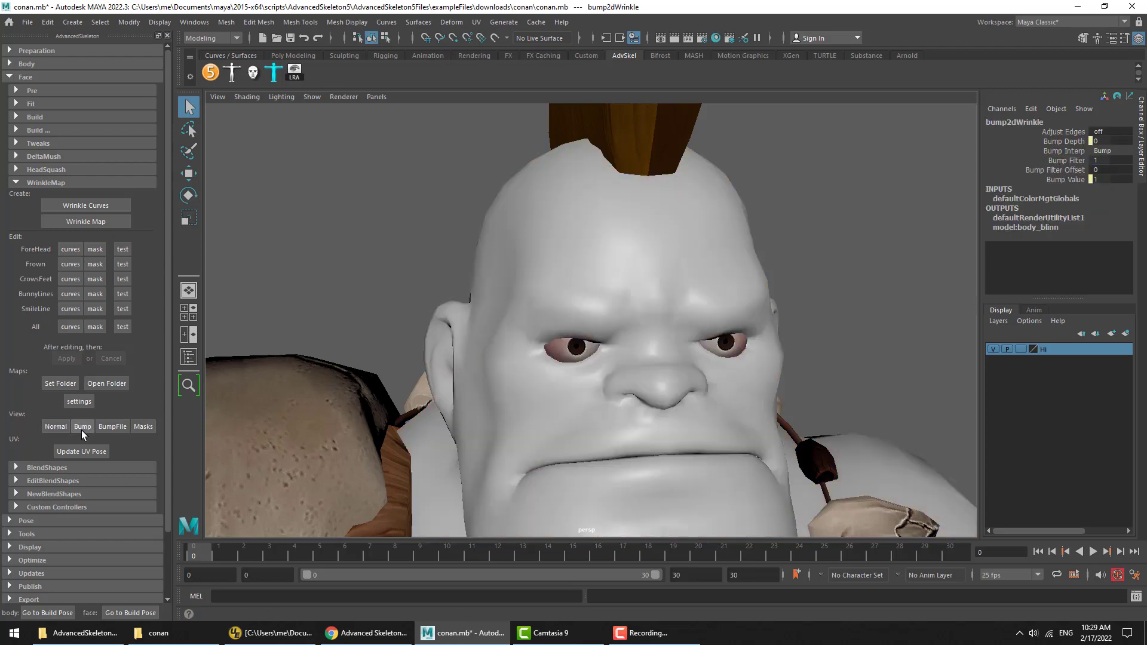
click(56, 426)
click(80, 426)
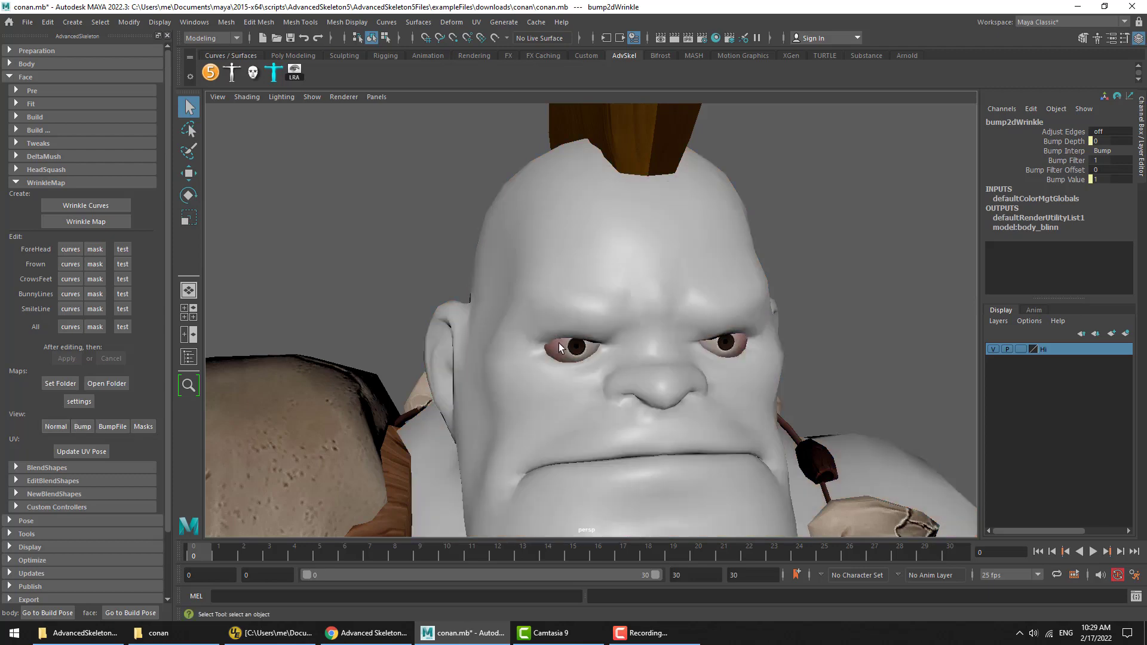
Try moving the right brow control to test the wrinkle bump, undoing each move
click(887, 272)
key(w)
drag(884, 289, 886, 259)
key(ctrl+z)
middle_drag(939, 338, 931, 308)
key(ctrl+z)
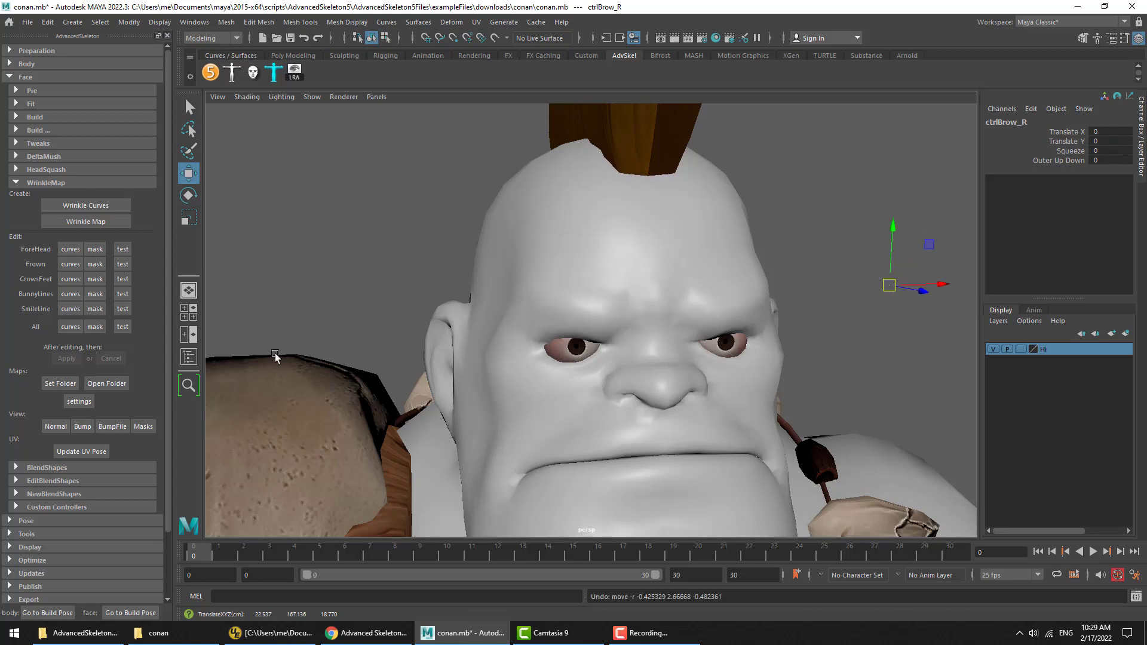
Display the wrinkle bump file directly on the character's face
click(107, 428)
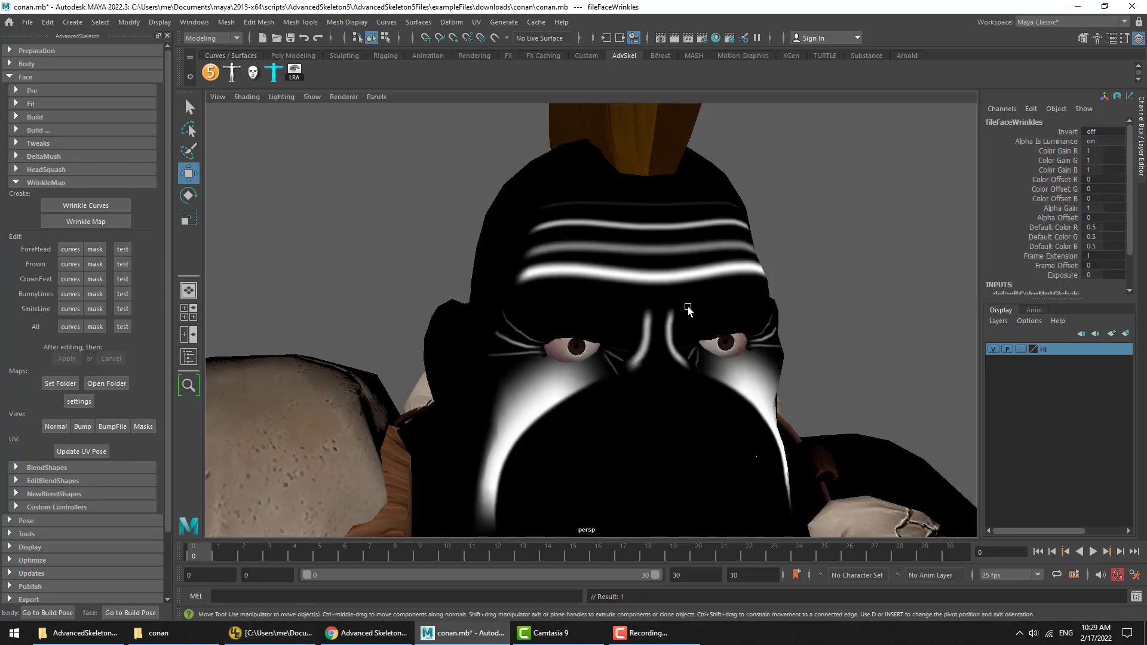
Display the wrinkle masks on the character's face and show the facial rig controls
alt+drag(686, 297, 687, 233)
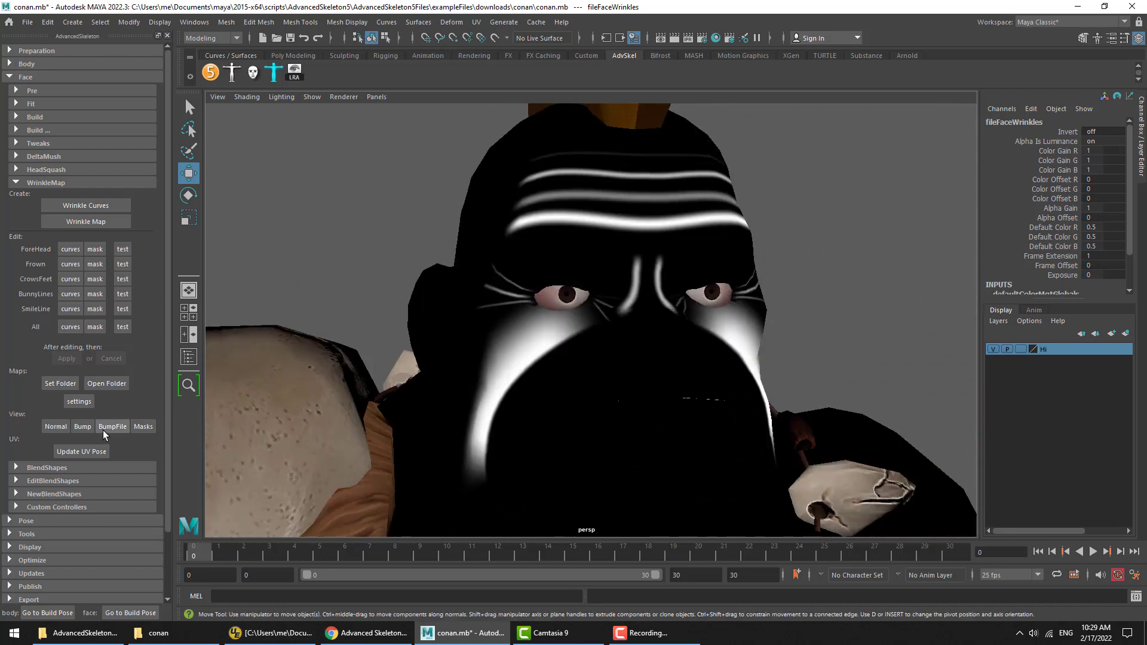
click(138, 425)
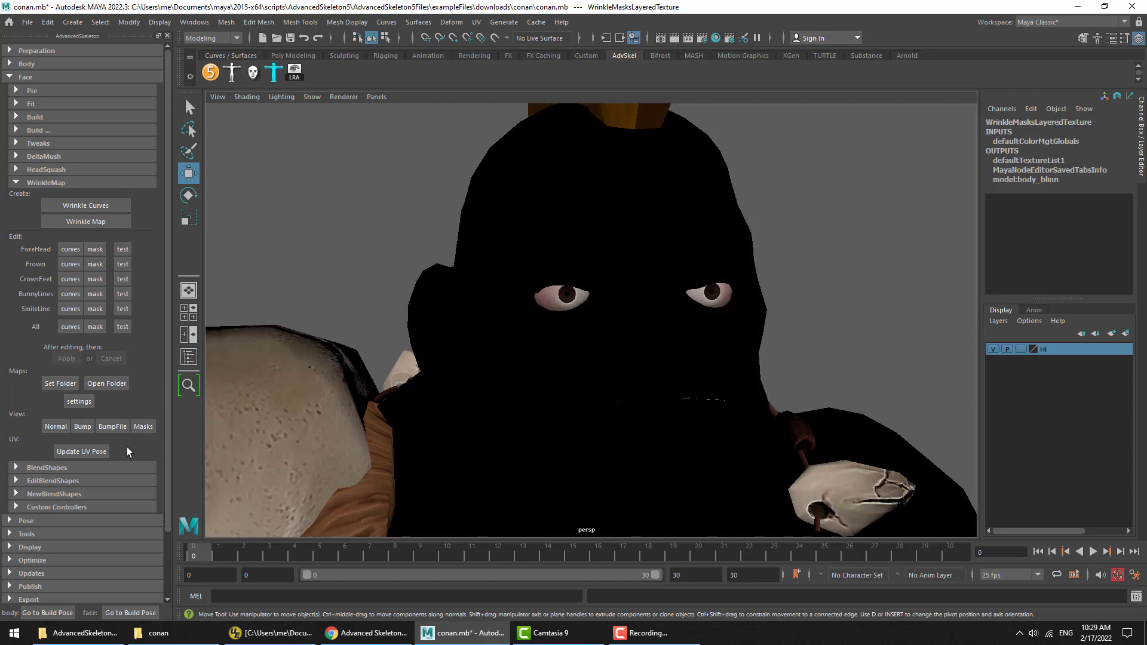
key(alt+1)
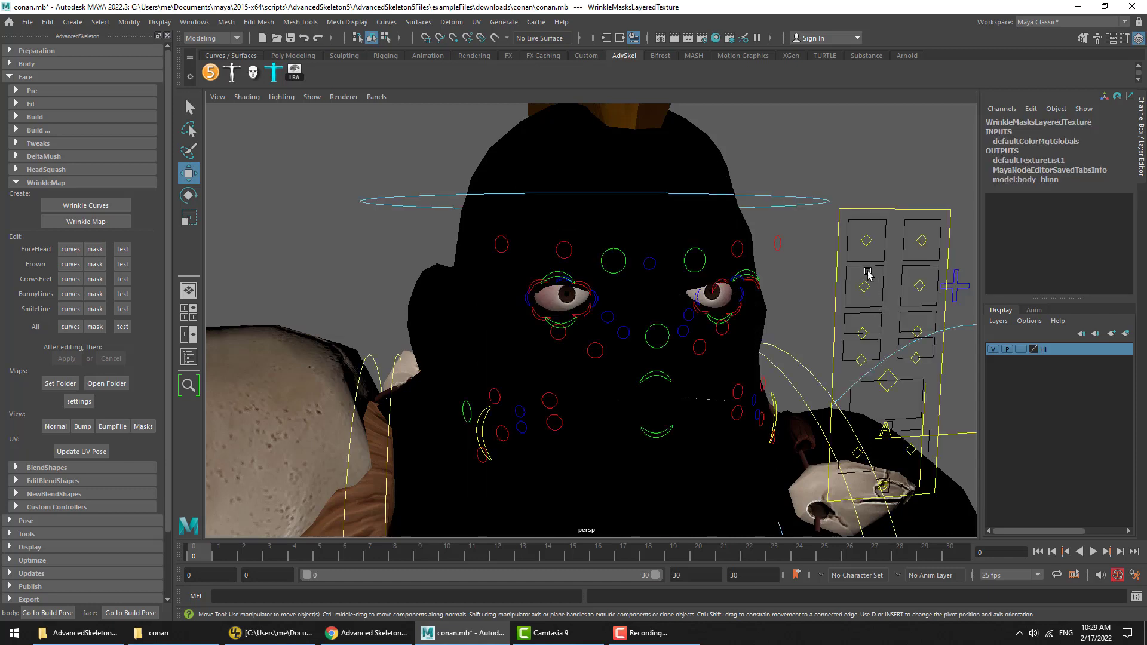
Raise the right and left brow controls and pull up the right side of the mouth to test the masks
drag(868, 263, 868, 221)
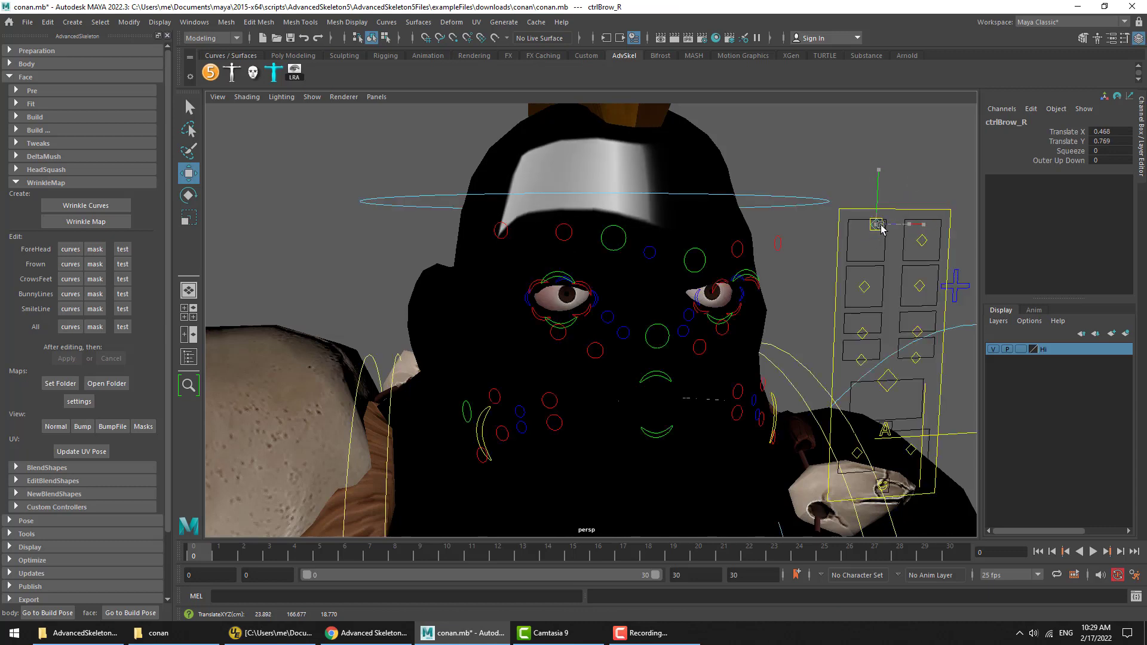
click(917, 259)
drag(917, 260, 925, 223)
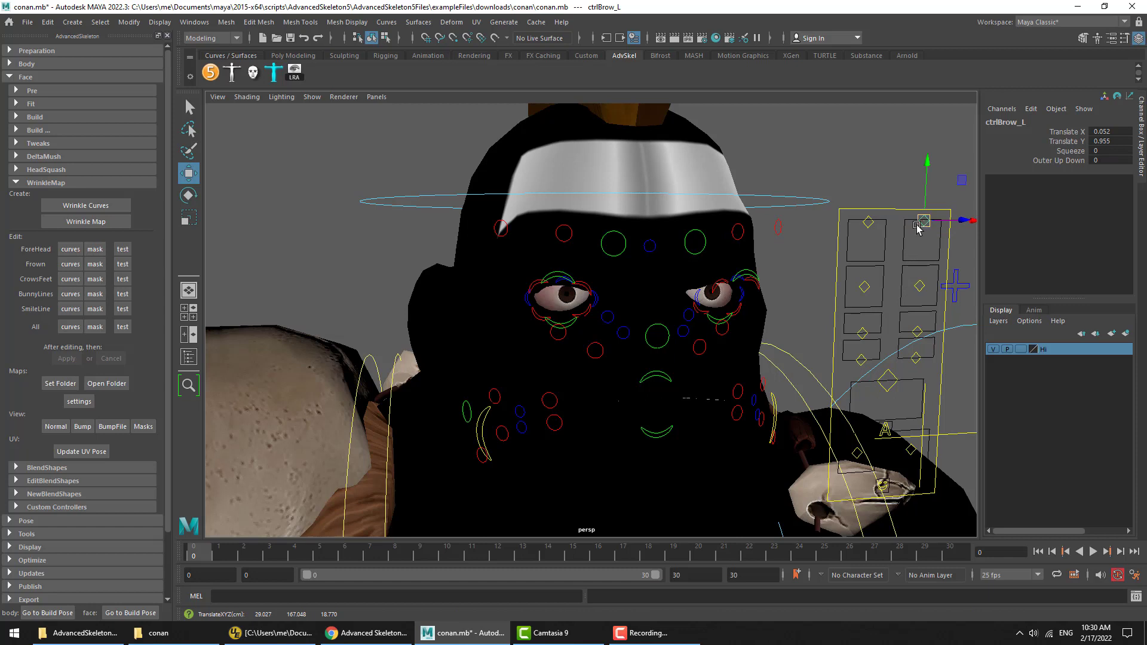
click(484, 436)
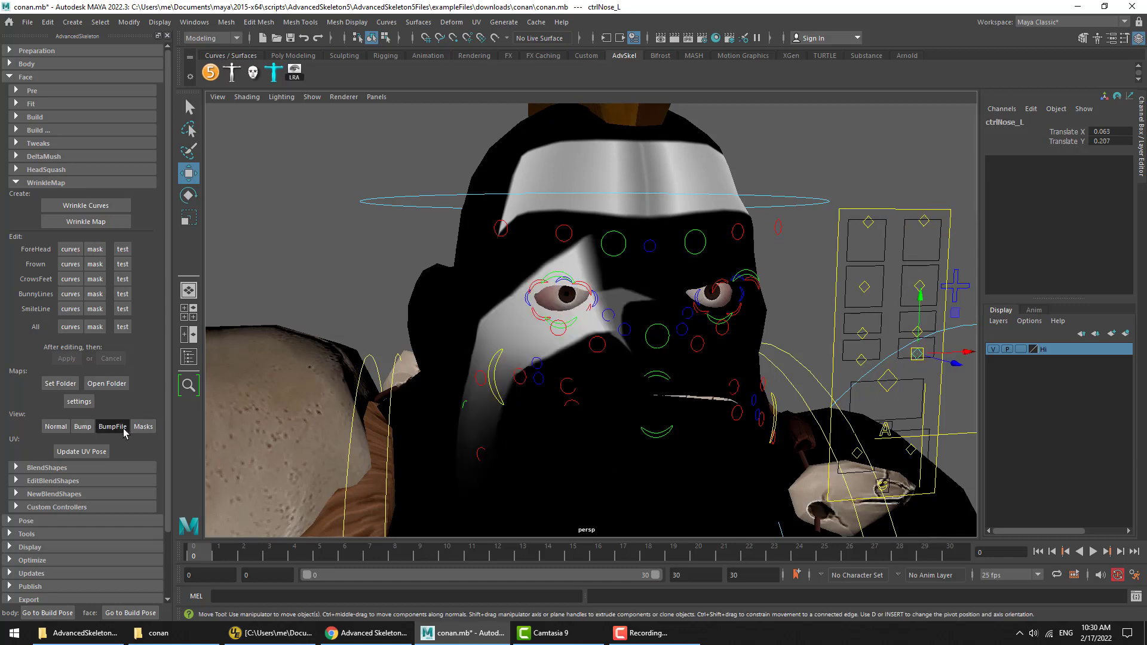
Compare the posed face in Bump and Normal views while lowering the brow controls, leaving it in Bump view
click(112, 428)
click(90, 429)
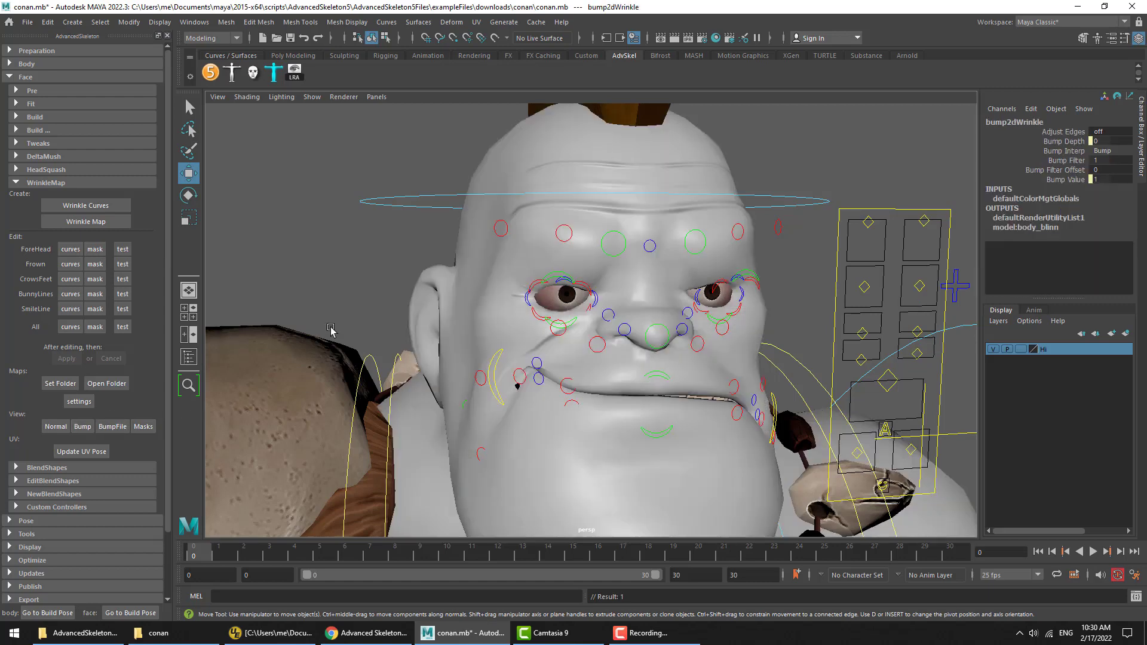
click(930, 244)
click(63, 431)
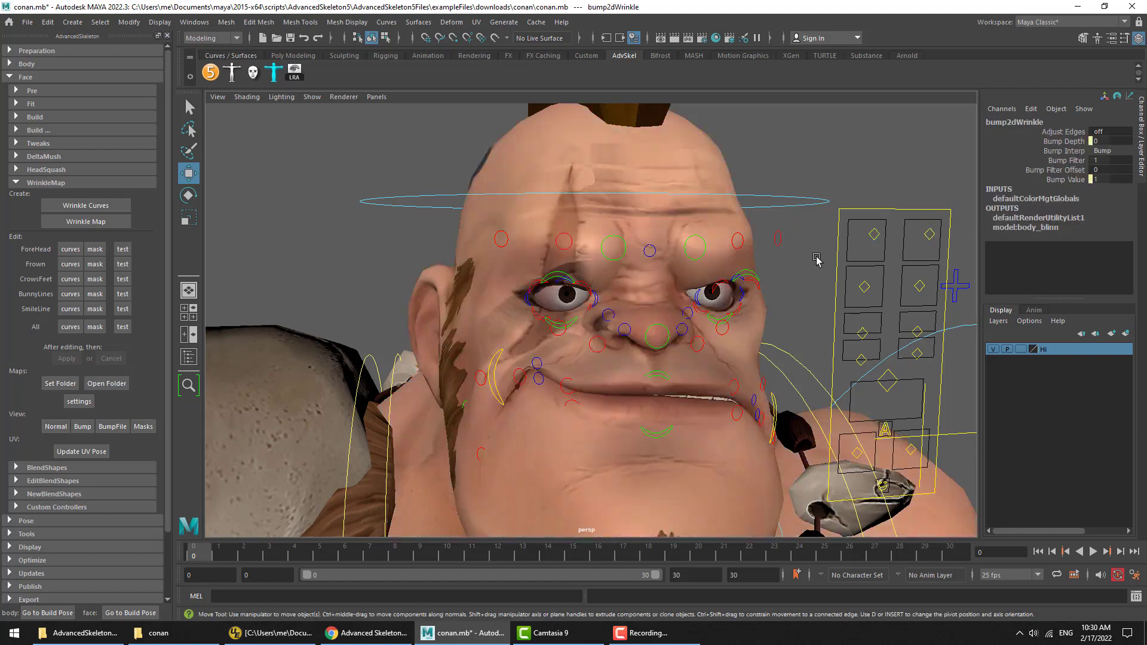
click(931, 232)
drag(875, 234, 880, 244)
click(47, 429)
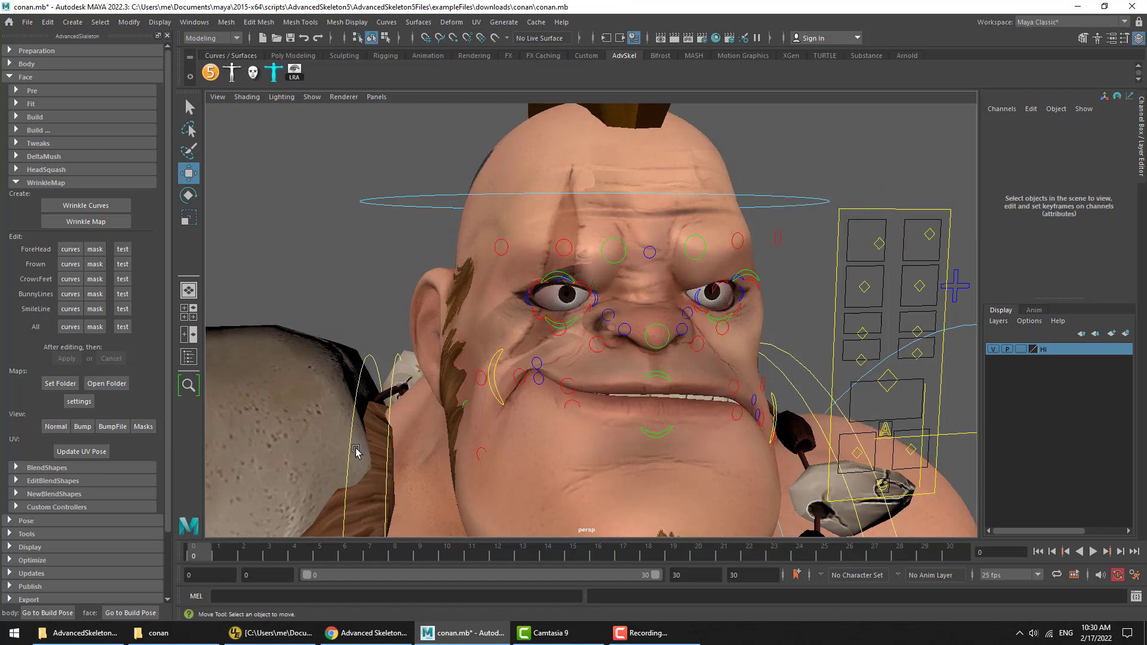
click(84, 428)
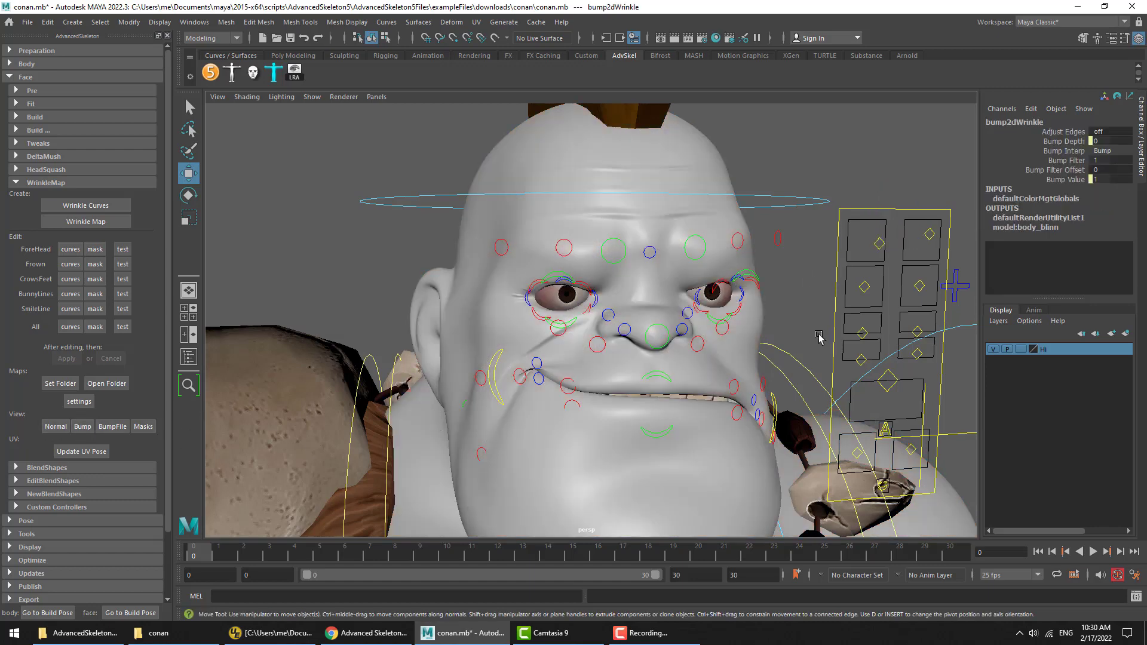
Select the right smile control and undo the test poses on the facial controls
alt+middle_drag(873, 345, 864, 317)
alt+drag(862, 345, 860, 339)
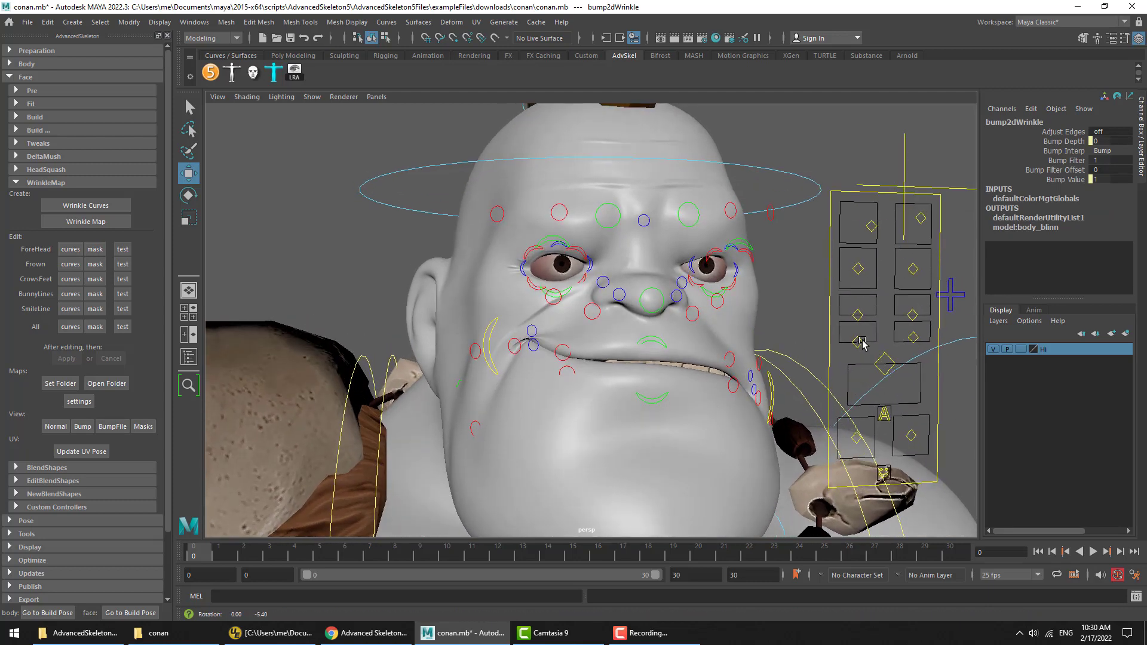
click(548, 366)
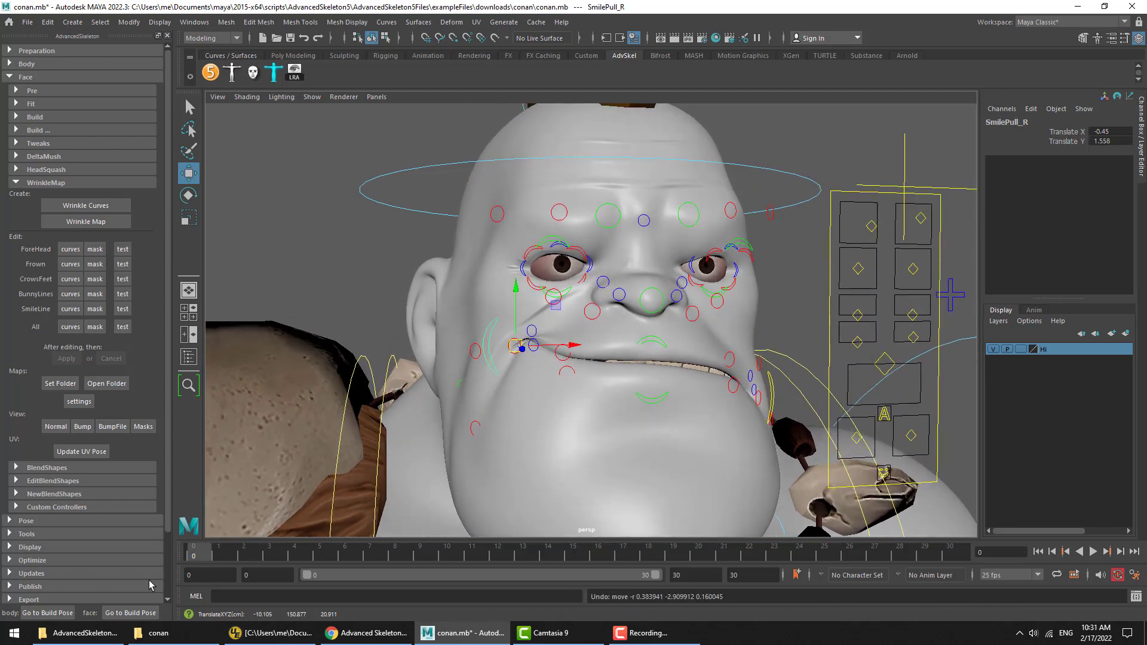
key(ctrl+z)
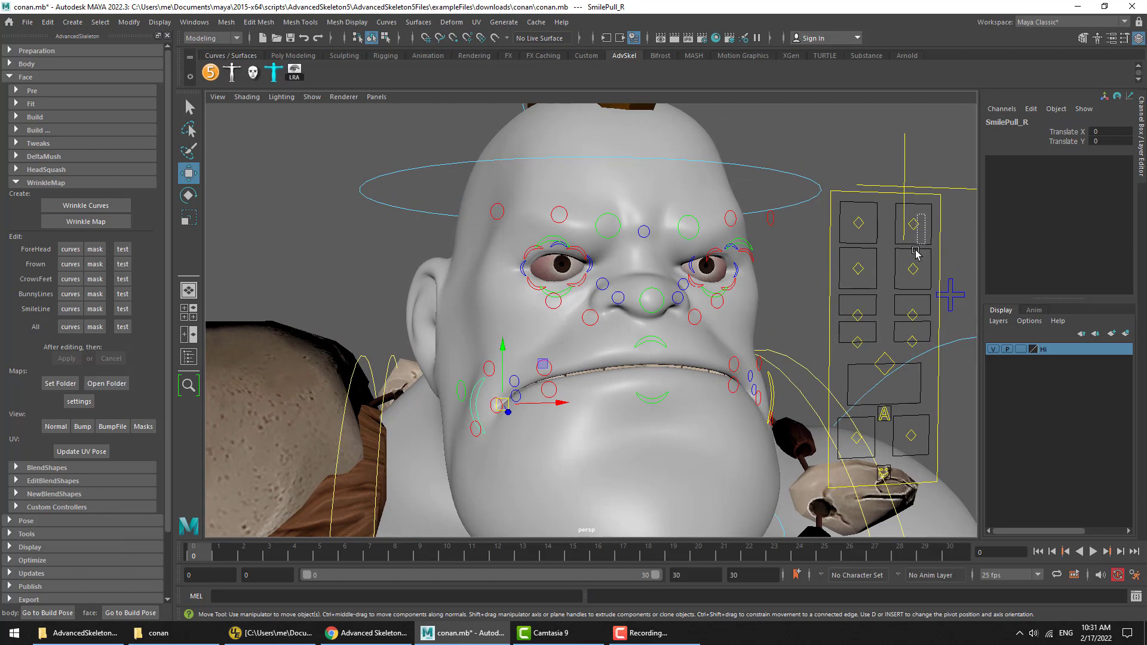
Shift both brow controls together by a small amount to test the frown
click(913, 225)
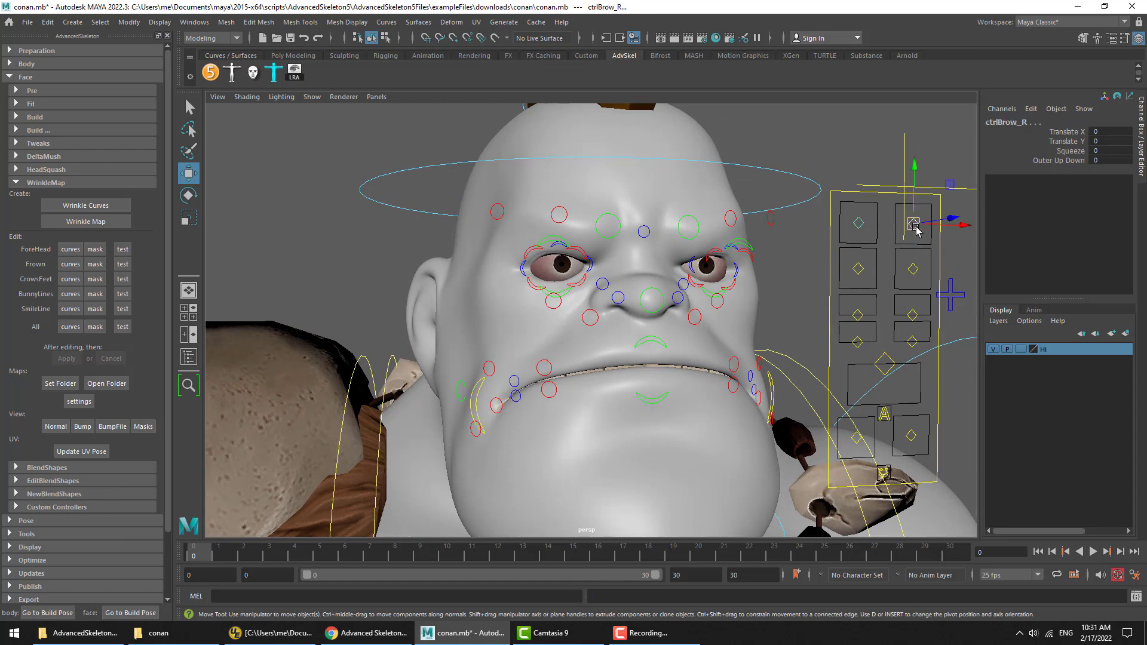
mouse_move(916, 228)
mouse_down()
mouse_move(939, 214)
mouse_move(926, 231)
mouse_up()
Try pulling the right inner eyebrow control down toward the nose, undo the move and clear the selection
click(610, 225)
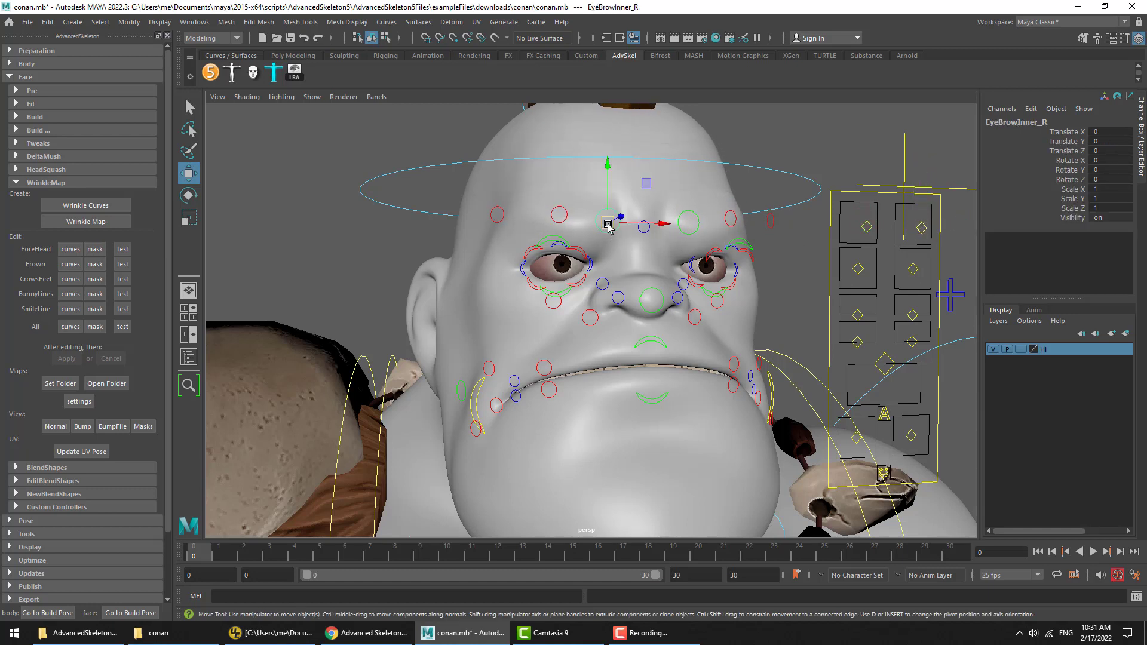
drag(609, 224, 614, 245)
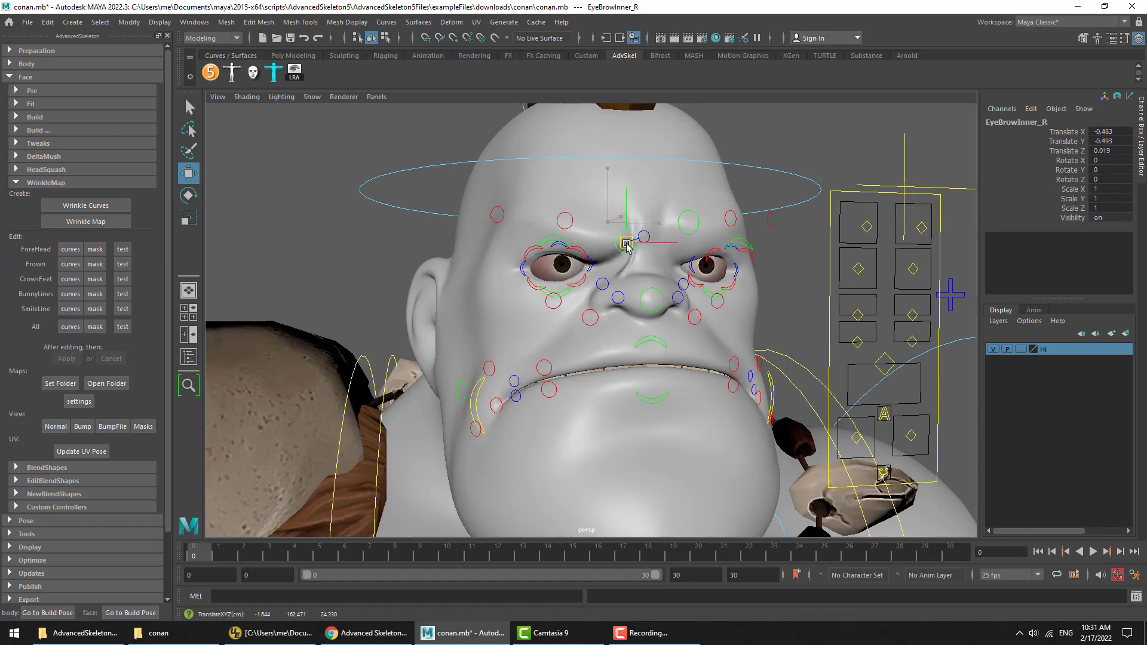
drag(626, 245, 606, 224)
key(ctrl+z)
key(ctrl+z)
alt+right_drag(776, 321, 786, 320)
click(786, 320)
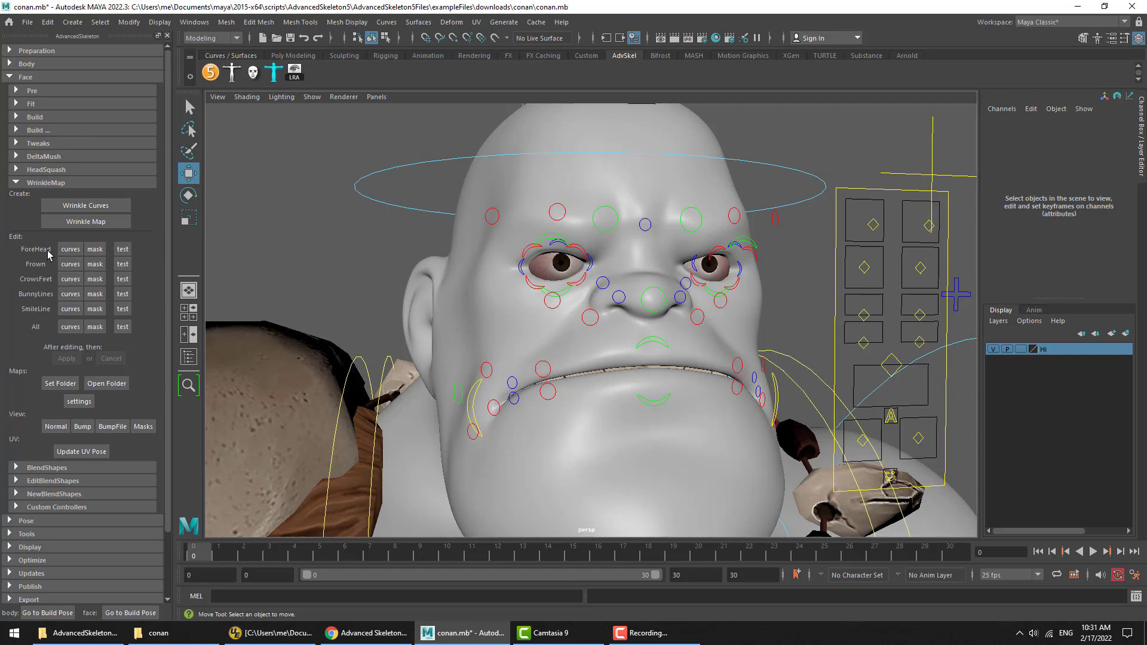
Run the ForeHead and Frown wrinkle tests and inspect the brow area from several angles
click(124, 252)
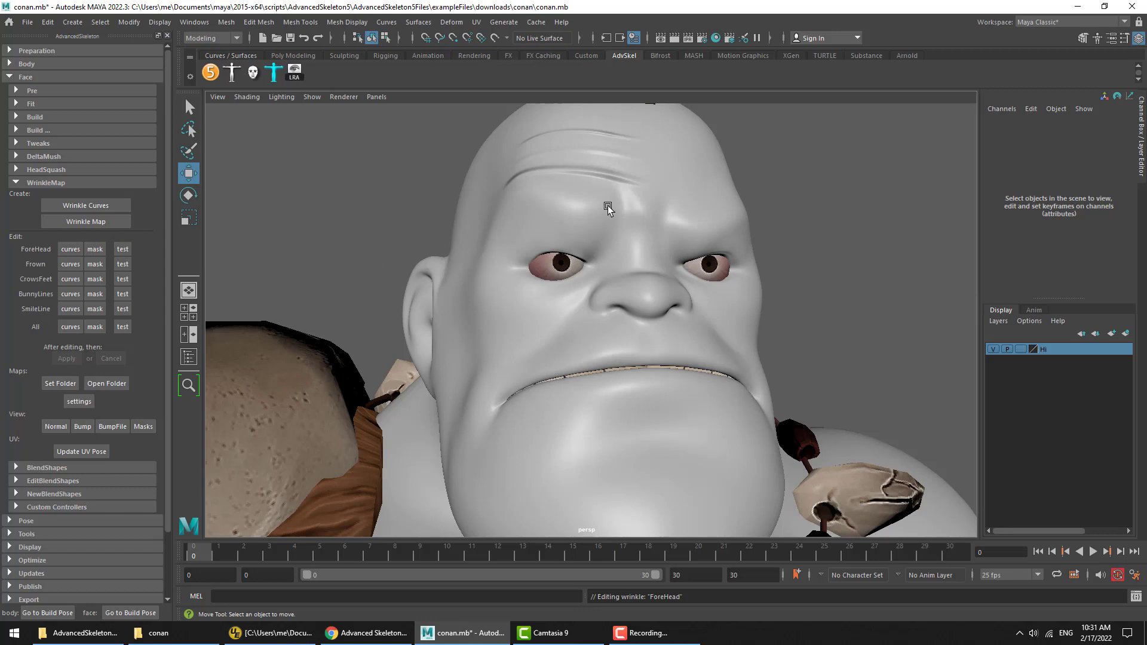
alt+middle_drag(608, 203, 608, 267)
alt+drag(609, 267, 590, 222)
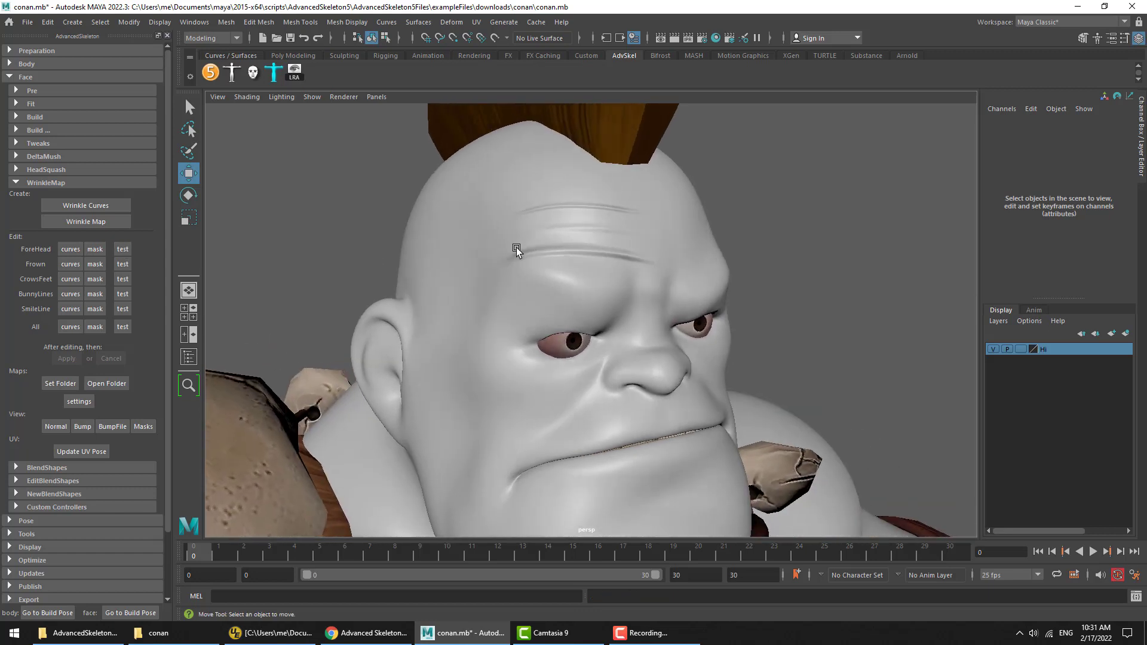
click(123, 267)
alt+drag(638, 332, 637, 332)
alt+right_drag(637, 332, 741, 332)
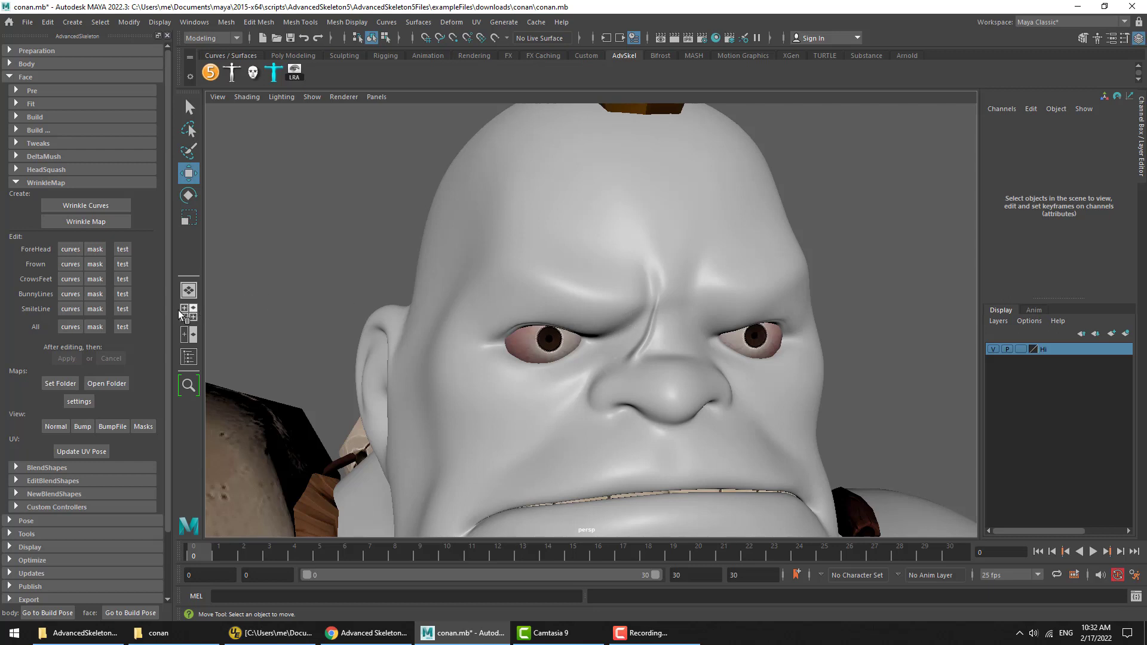
Run the CrowsFeet and BunnyLines wrinkle tests and inspect the areas around the eye and nose
click(123, 279)
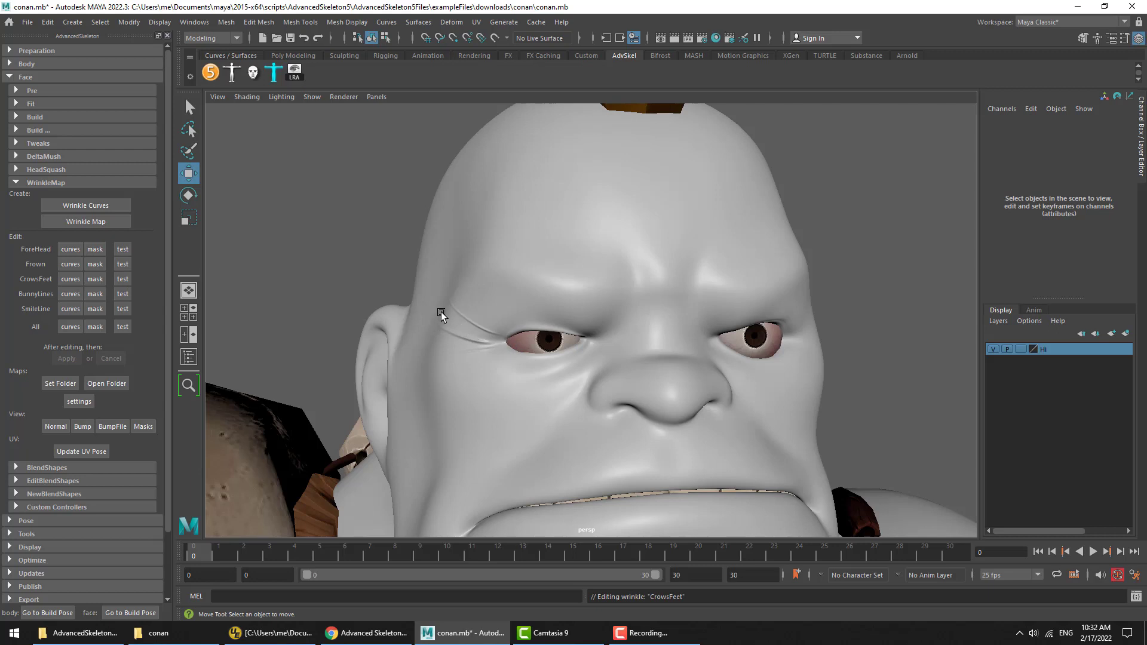
alt+drag(500, 343, 549, 346)
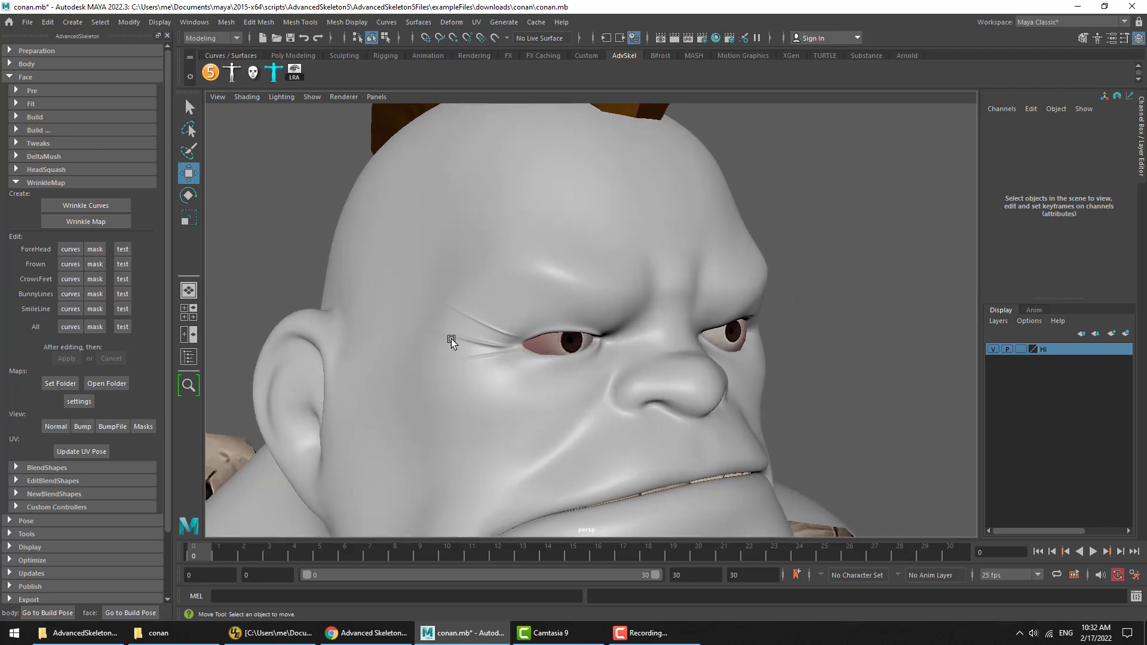
click(123, 295)
alt+drag(532, 361, 621, 341)
alt+drag(553, 332, 592, 311)
Run the SmileLine wrinkle test, inspect the cheek, and test all wrinkle regions together
click(123, 309)
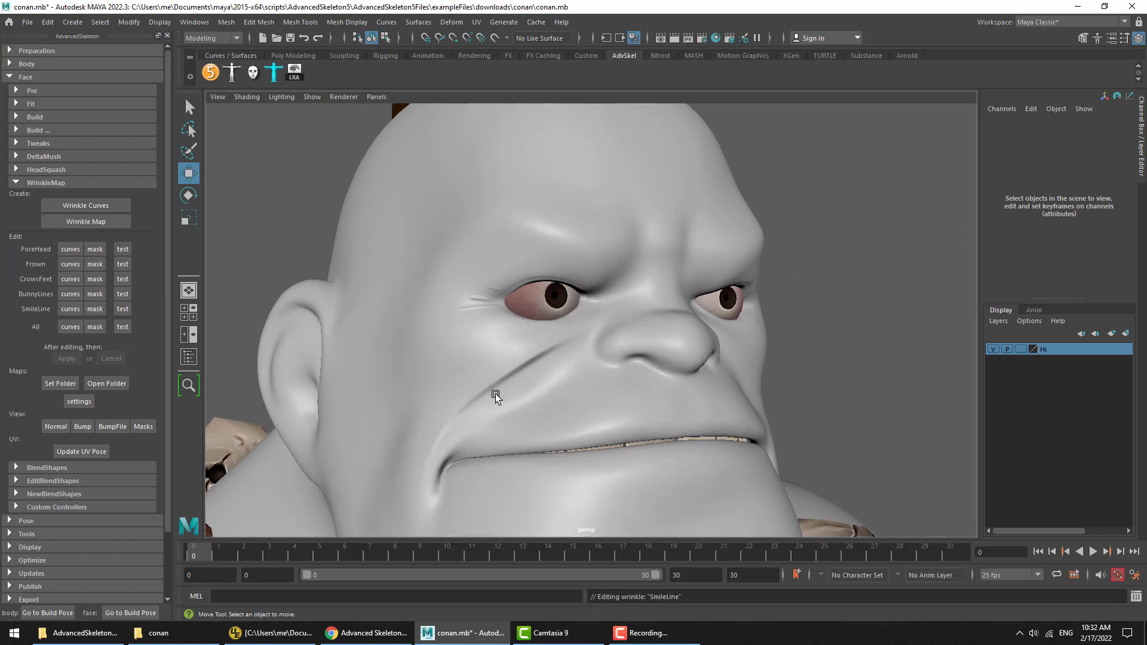
alt+drag(502, 397, 560, 317)
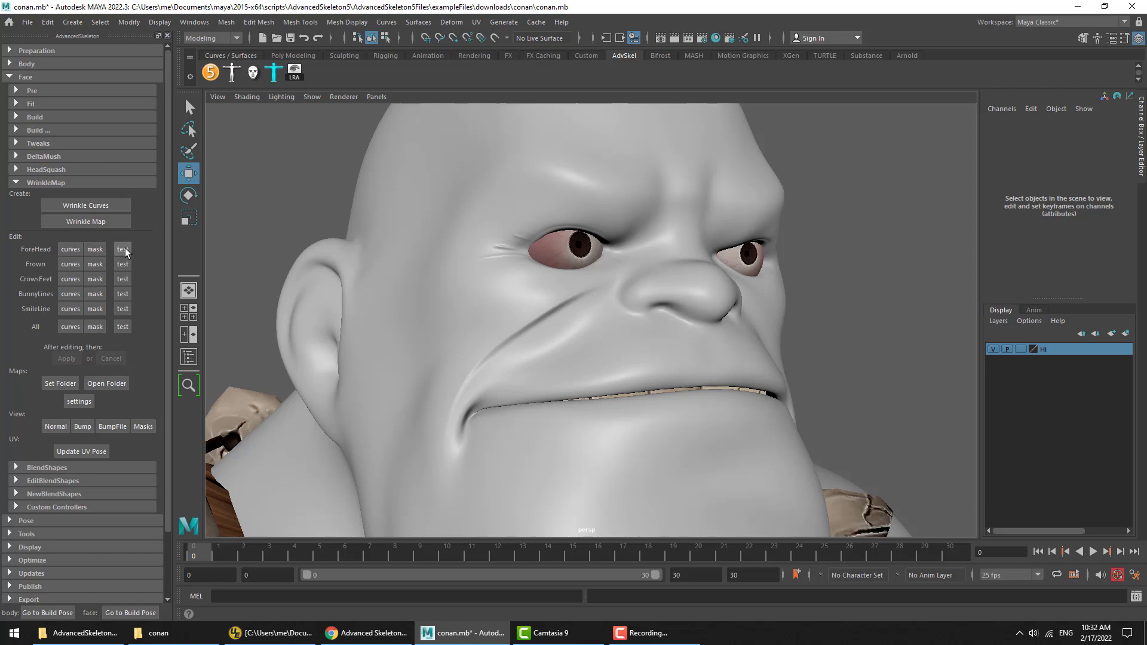
click(122, 327)
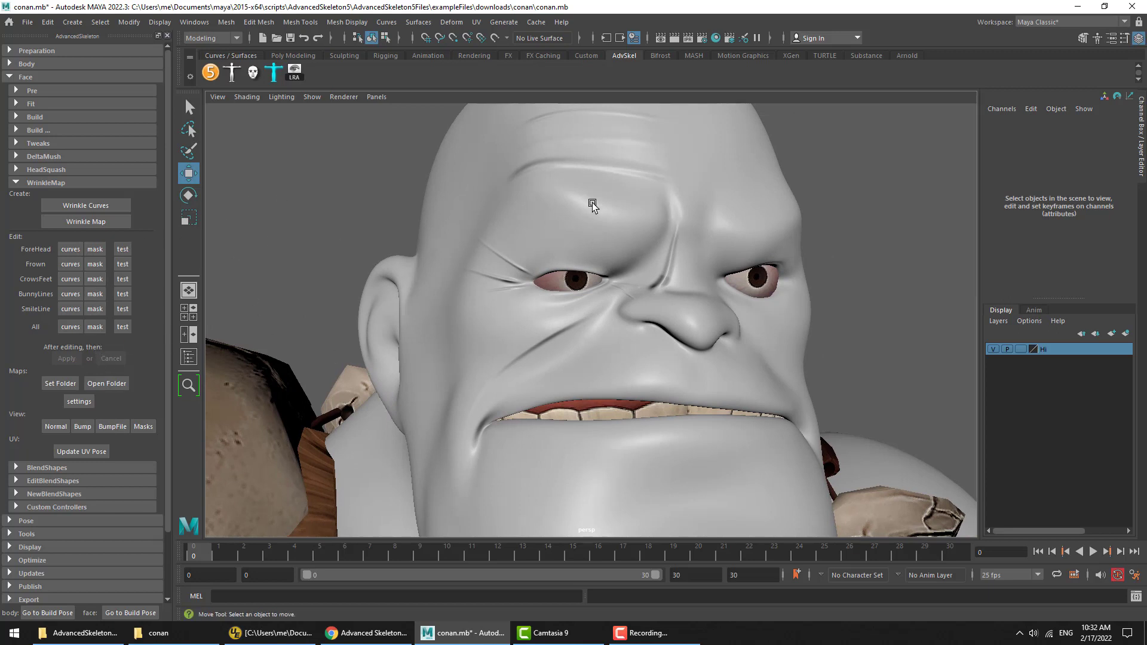
Open the ForeHead wrinkle curves for editing and reshape the lowest curve by lowering its middle control vertices
click(68, 249)
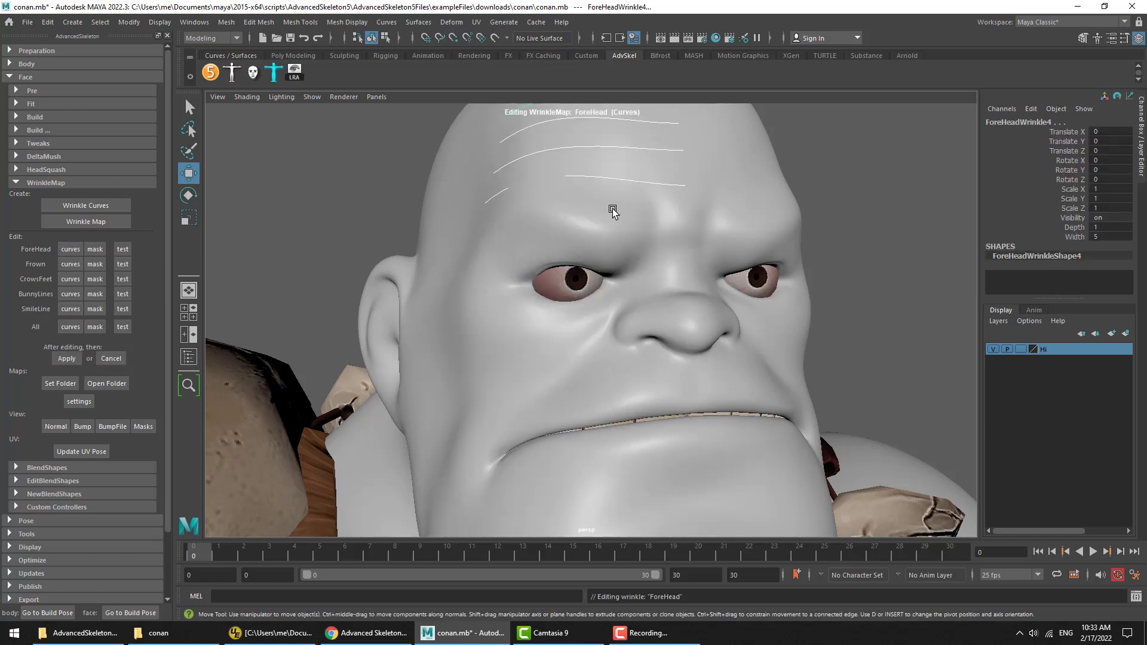
alt+drag(566, 303, 627, 302)
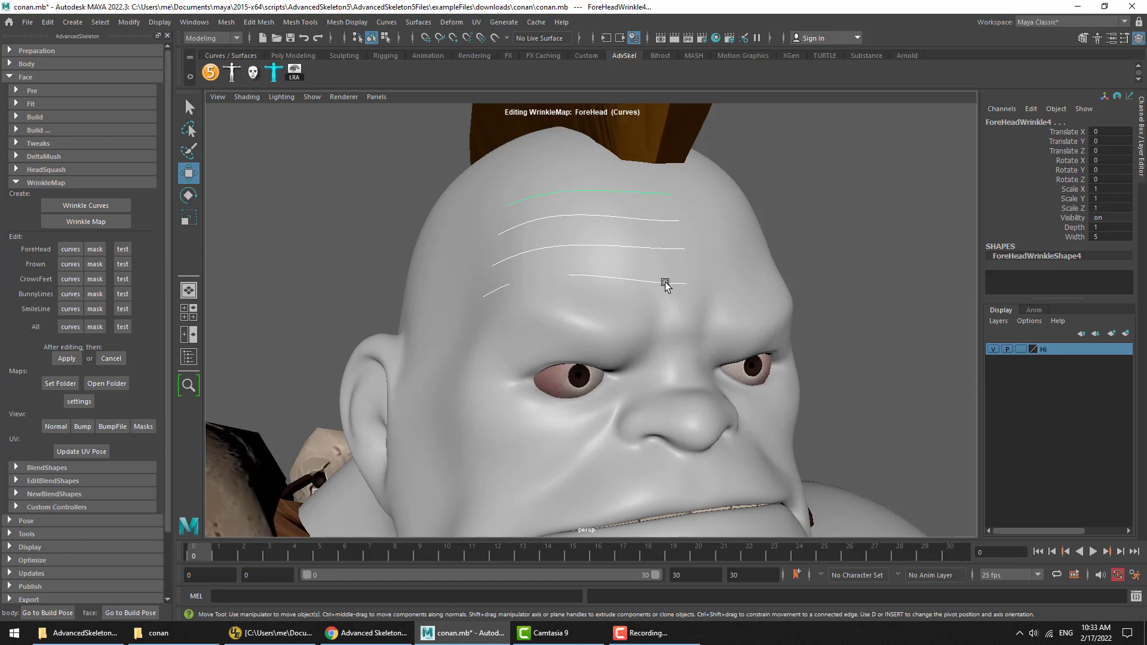
right_drag(666, 281, 623, 293)
drag(625, 264, 584, 307)
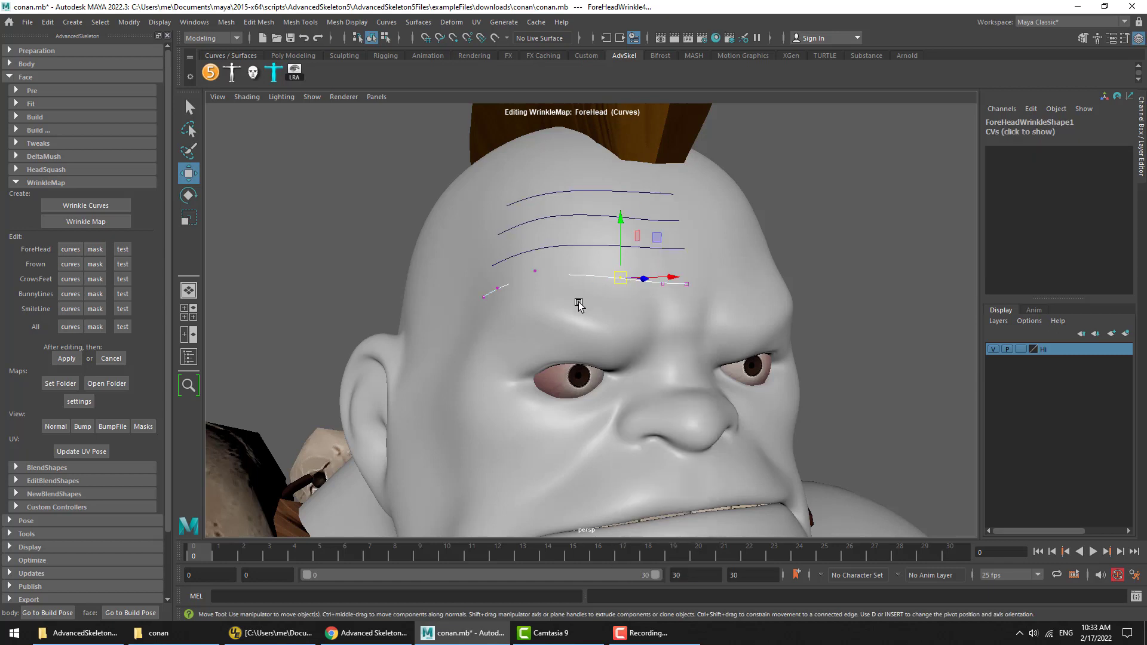
middle_drag(598, 309, 582, 313)
drag(544, 258, 516, 299)
middle_drag(516, 300, 520, 315)
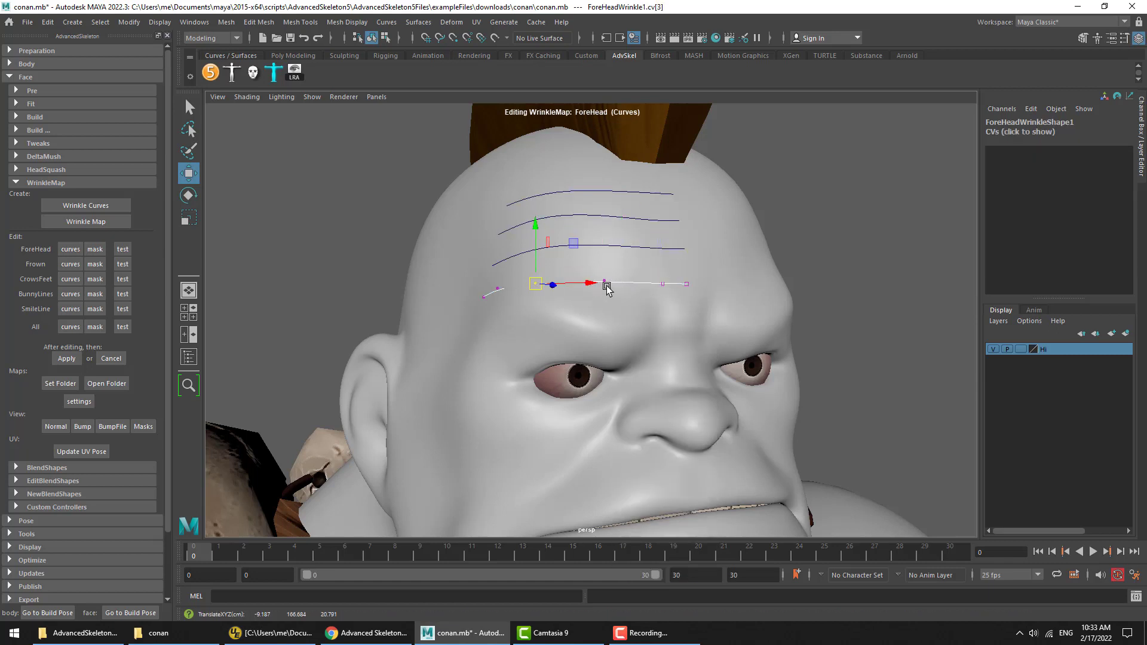
click(386, 37)
click(372, 38)
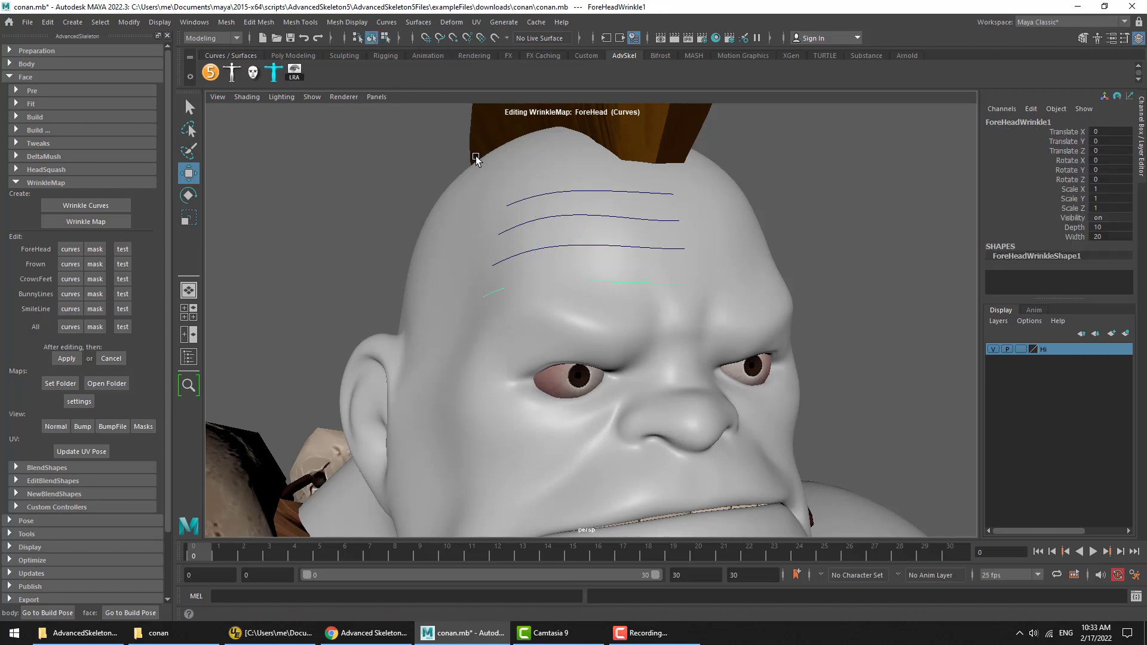
Compare the Depth and Width attributes of the highest and lowest forehead wrinkle curves
click(649, 198)
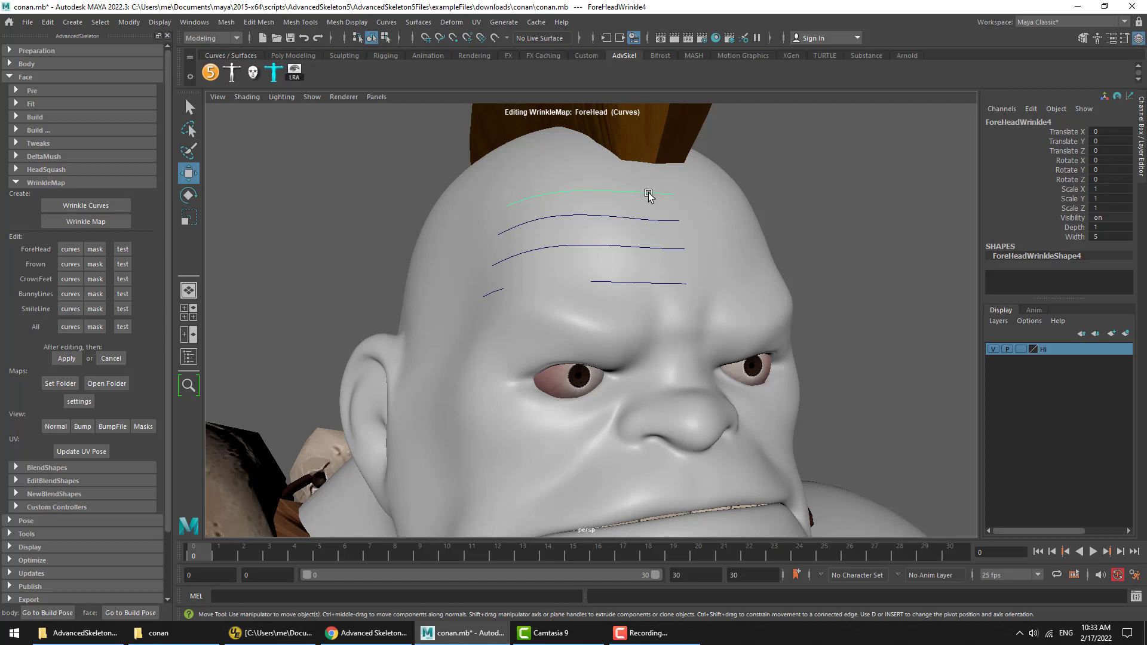
click(640, 284)
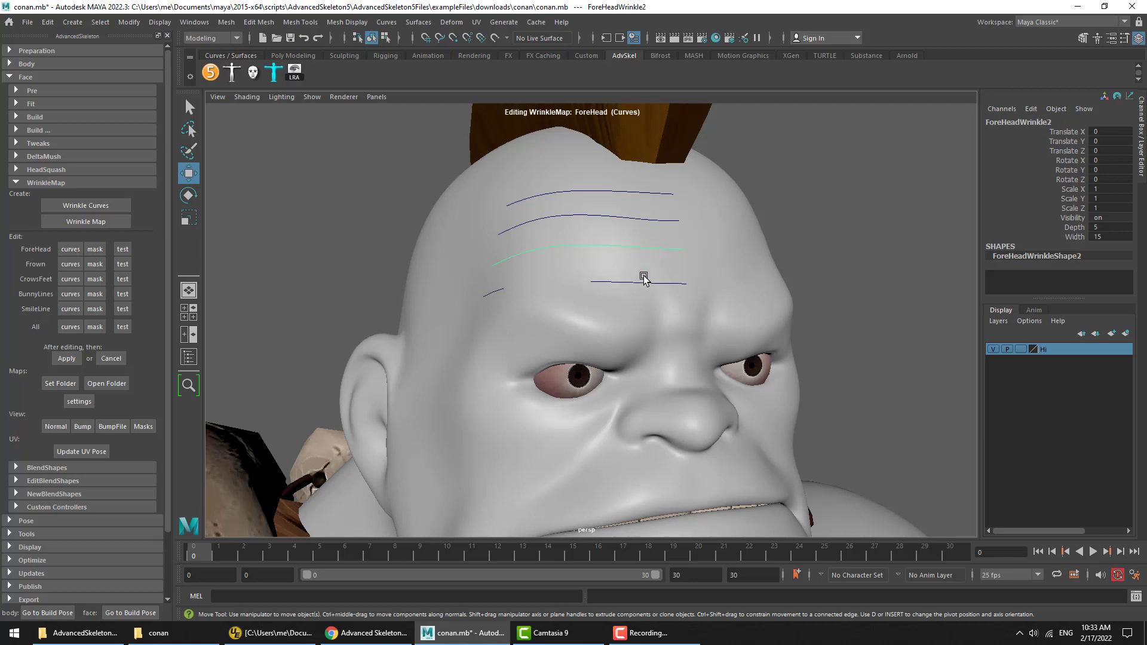
click(1076, 228)
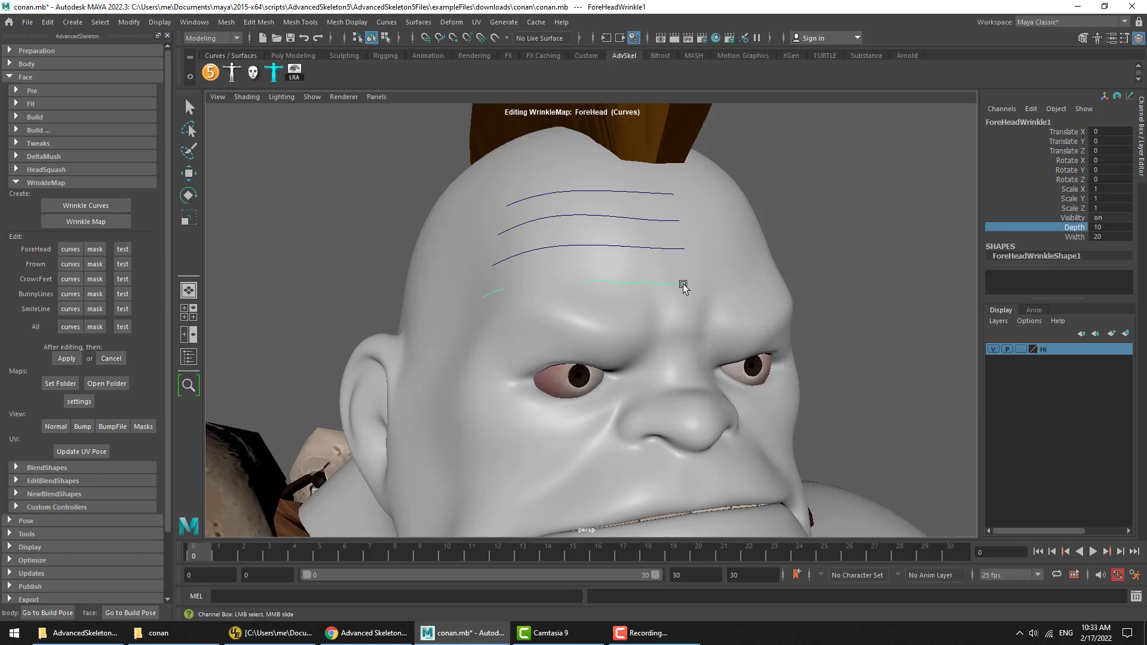
click(1073, 238)
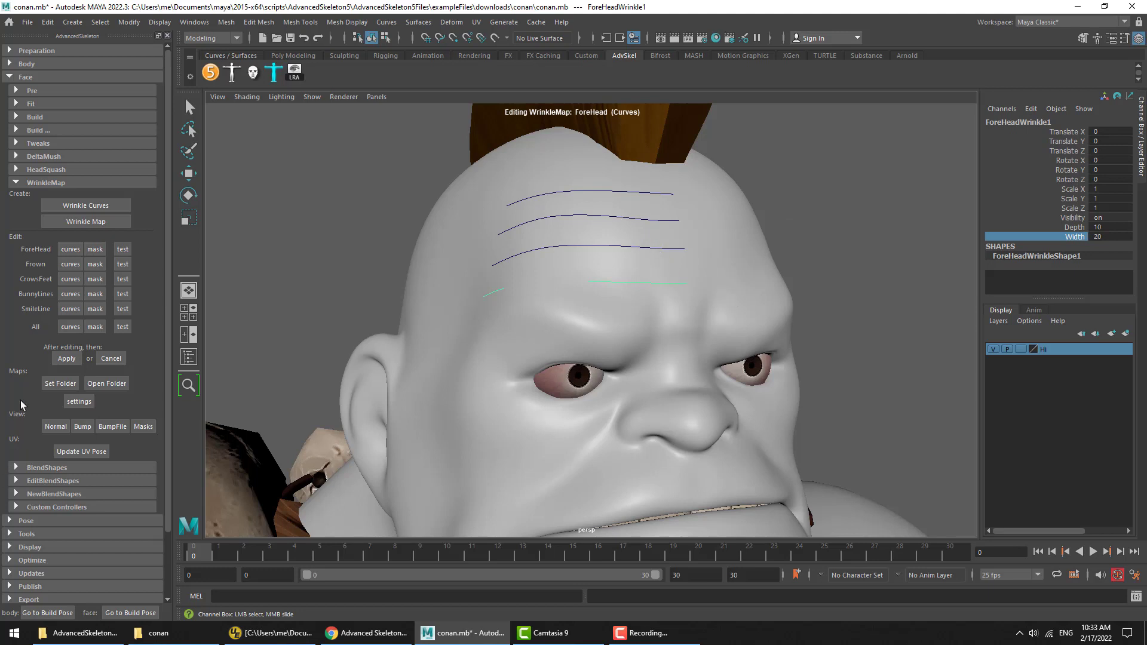
Delete the forehead wrinkle curve directly above the lowest one
click(666, 251)
key(w)
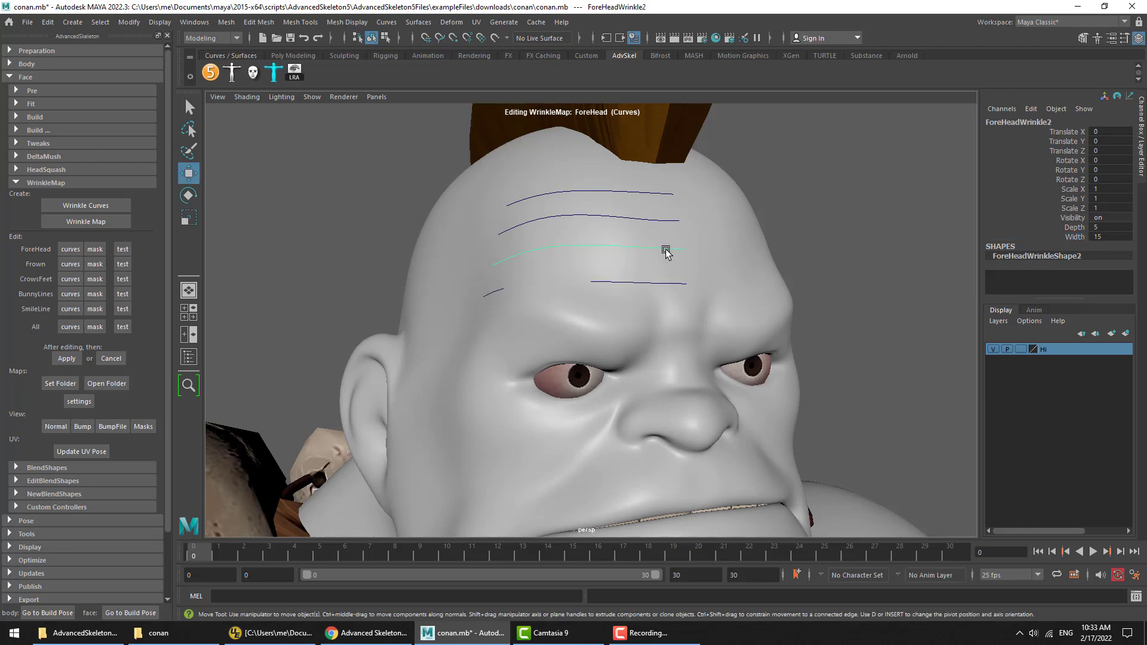
key(Delete)
click(663, 285)
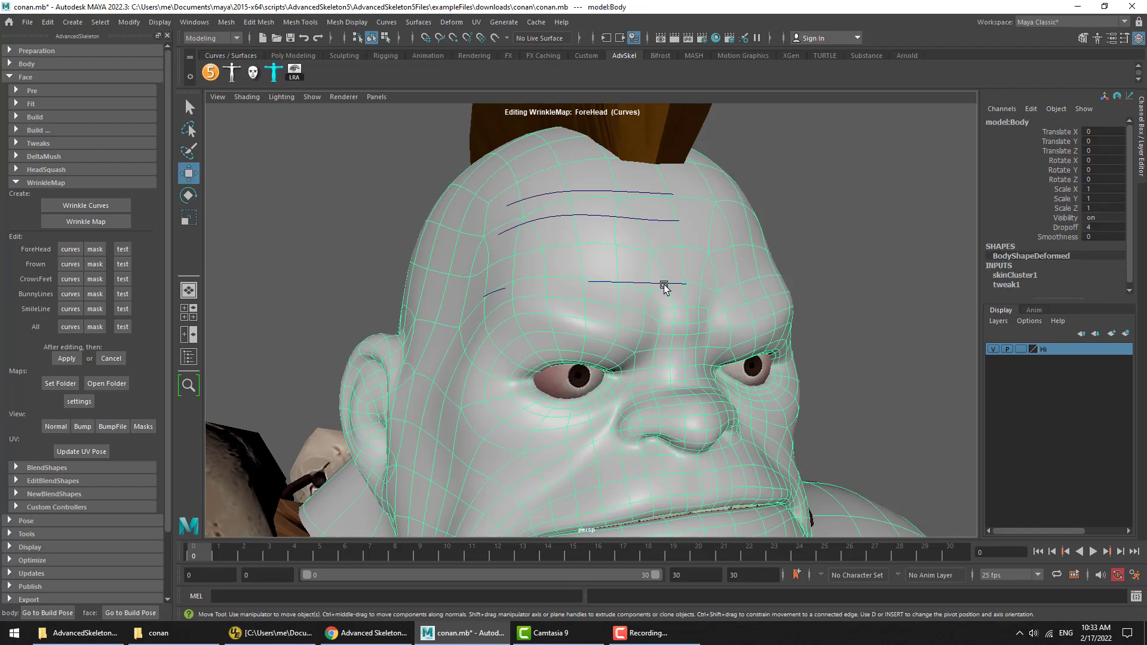
Reshape the lowest forehead wrinkle curve by raising its control vertices and bending its outer end down toward the temple
click(651, 285)
right_drag(651, 285, 621, 287)
drag(703, 261, 642, 261)
drag(555, 271, 475, 312)
middle_drag(537, 335, 530, 316)
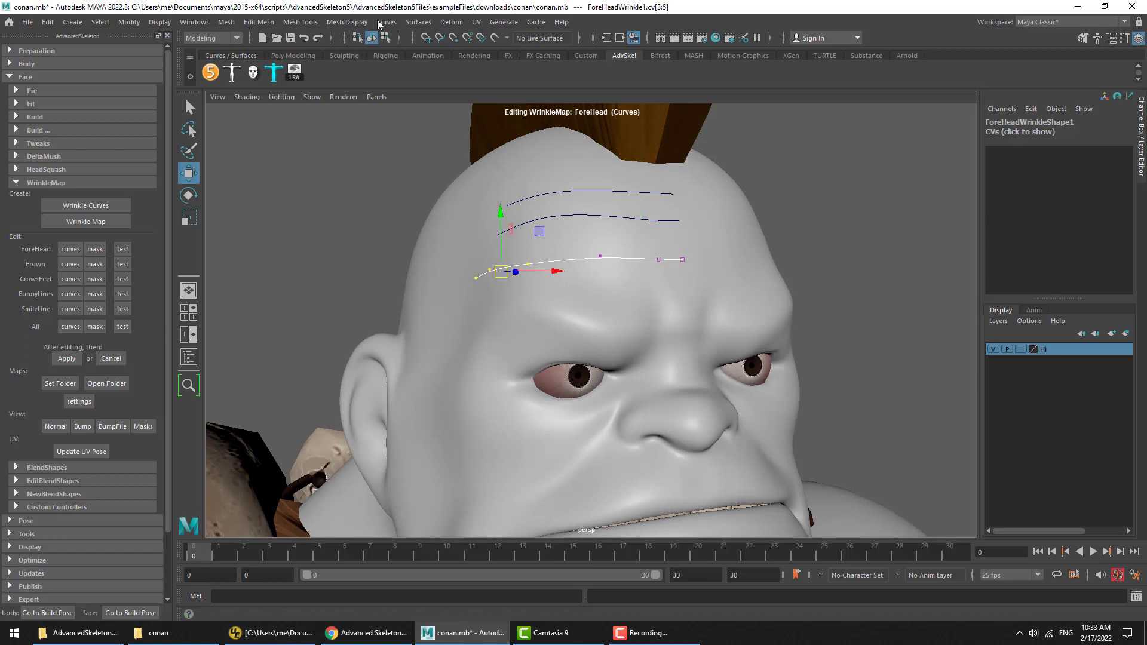
Set the lowest forehead wrinkle curve's Width to 30 and apply the ForeHead curve edits
click(384, 38)
click(370, 39)
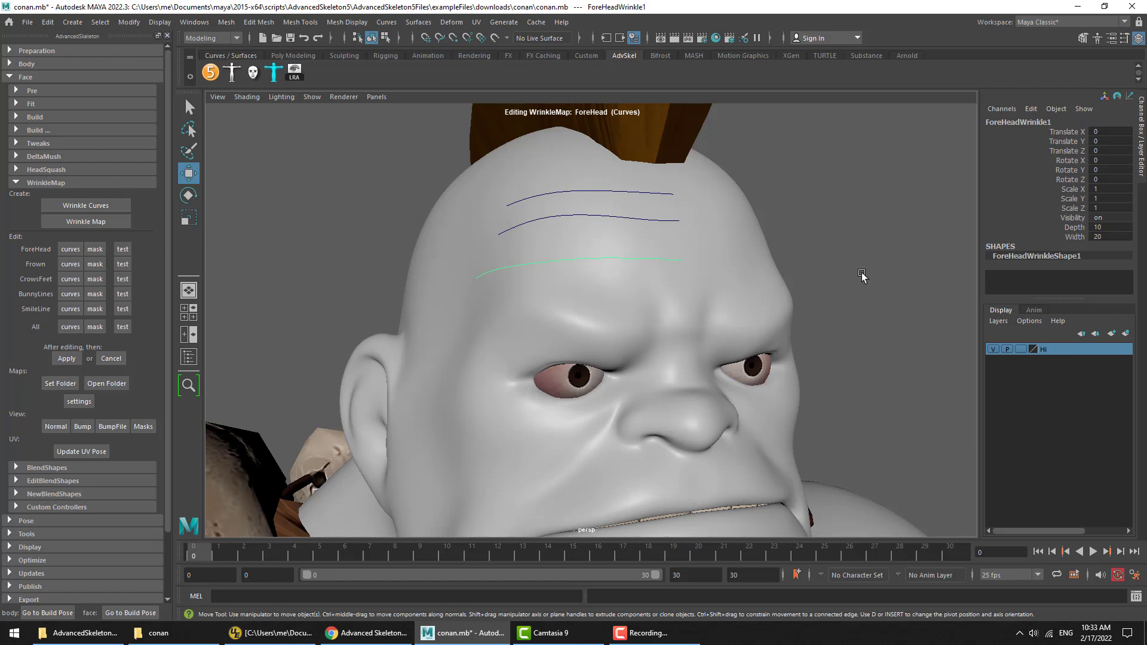
click(1110, 238)
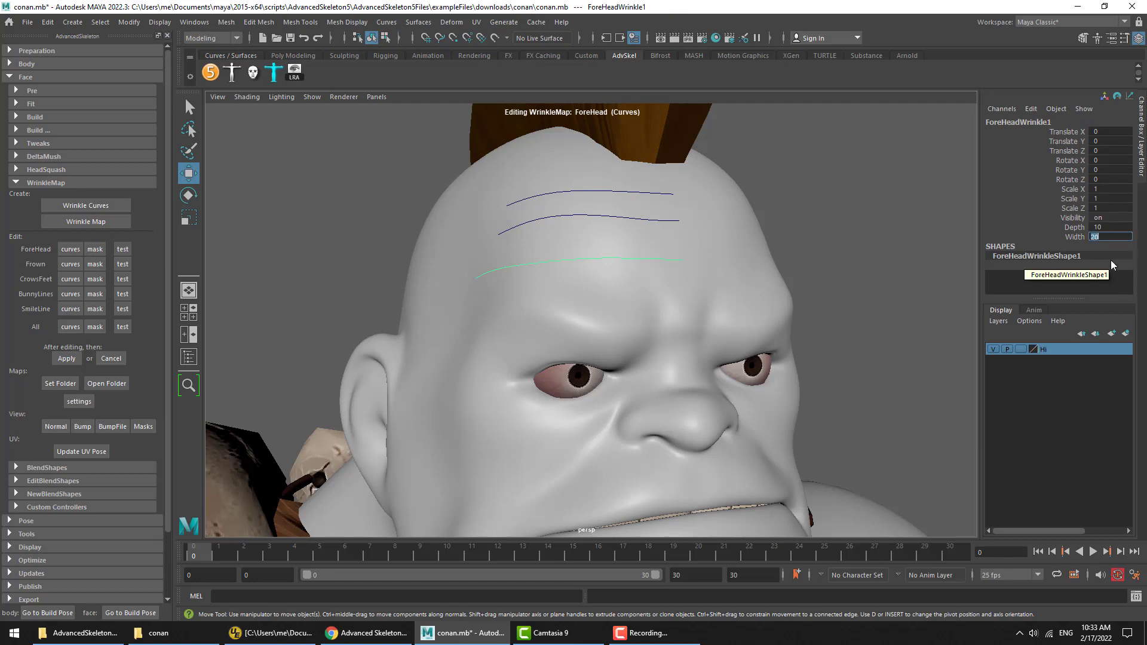
click(1102, 228)
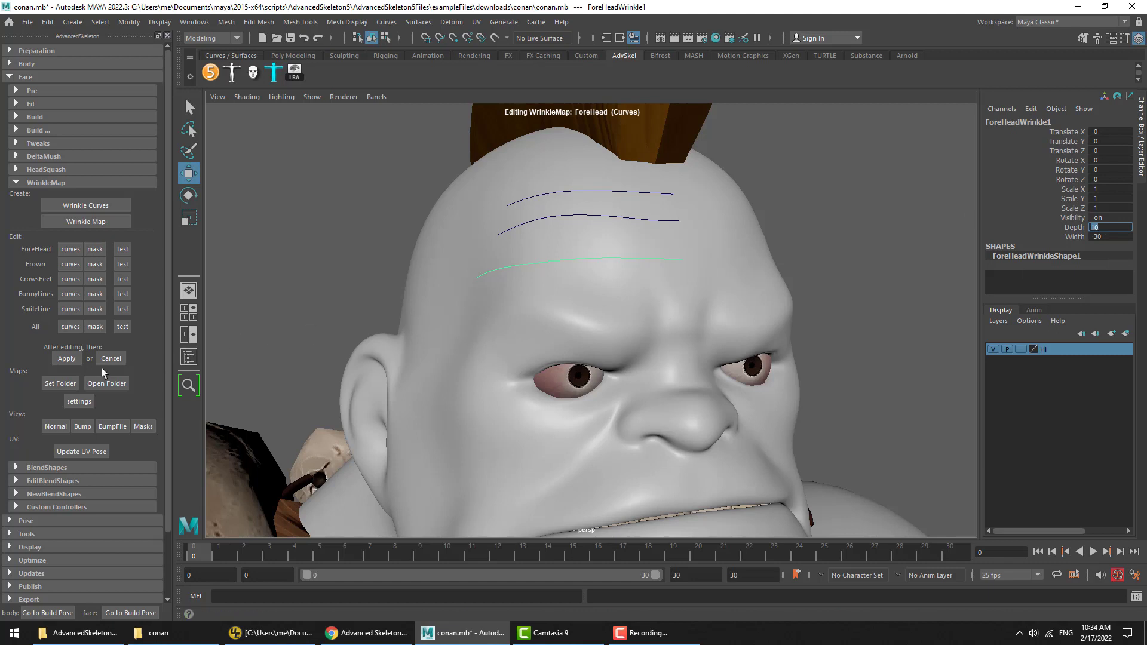
click(73, 361)
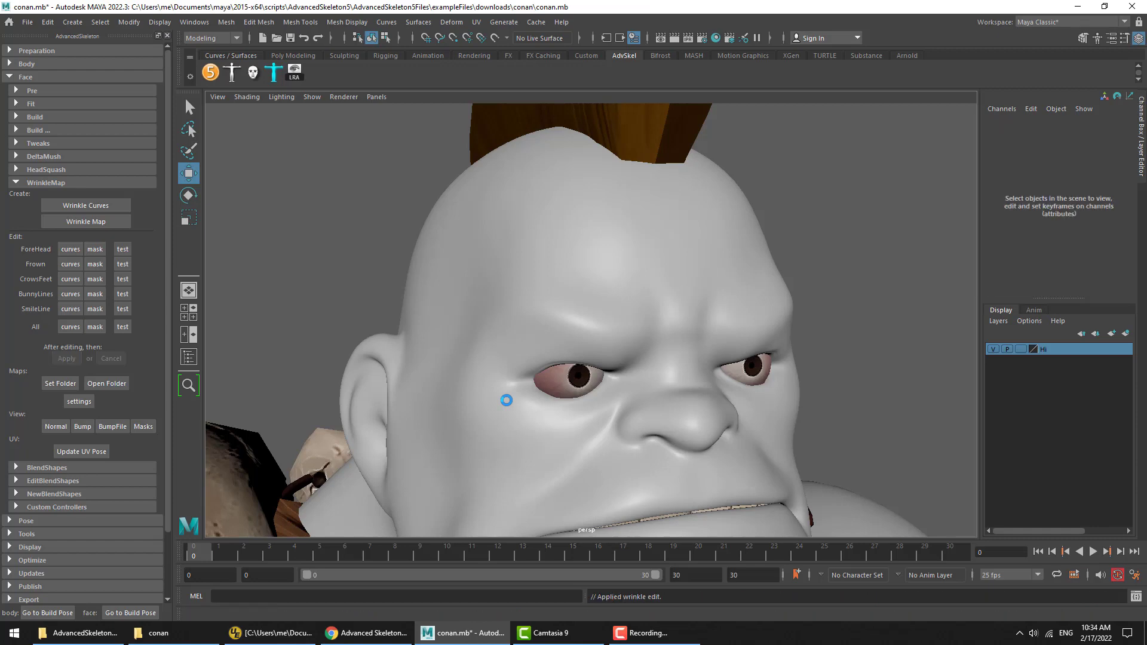
Run the ForeHead wrinkle test and inspect the bump map, as bump.png in the conan folder and displayed on the head
click(122, 249)
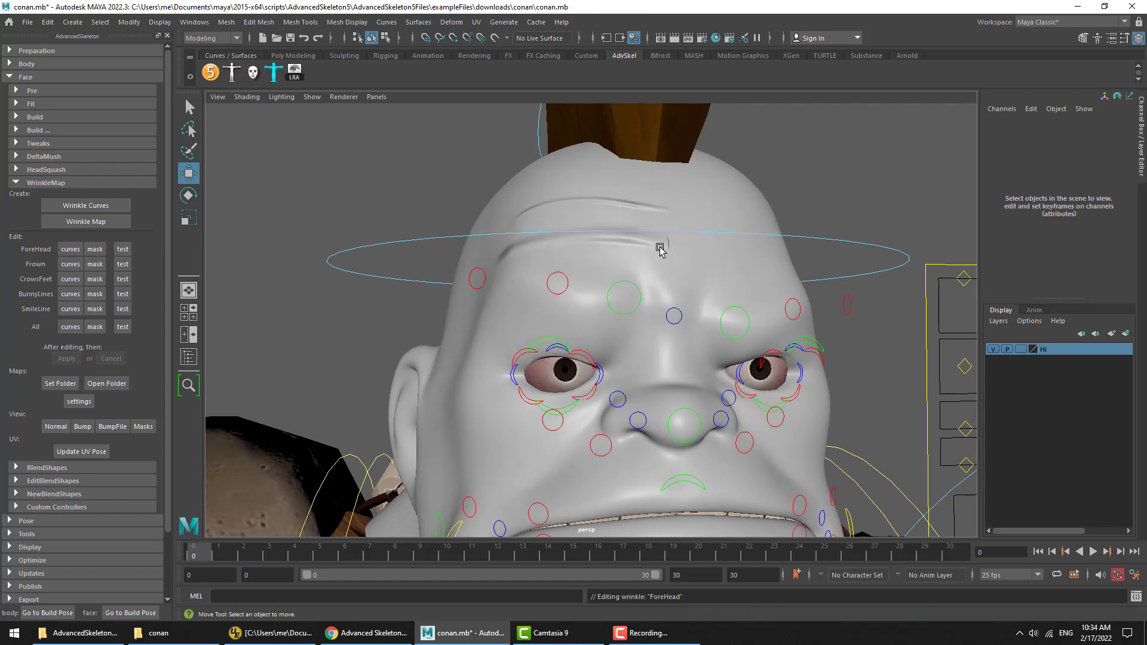
alt+drag(633, 230, 654, 330)
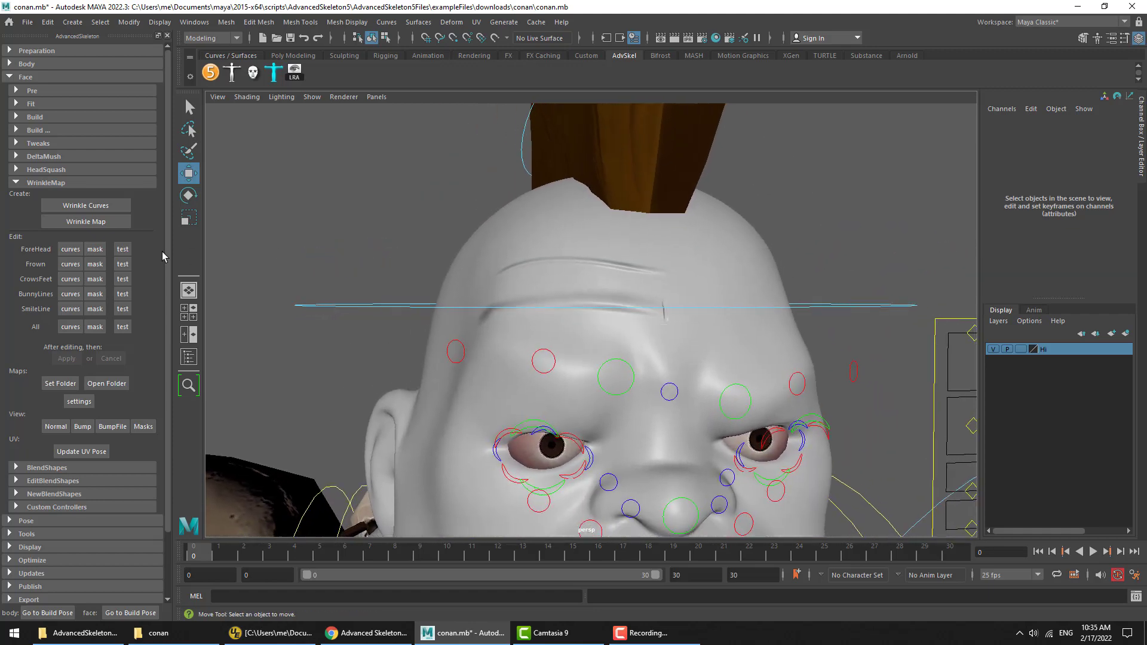
click(159, 636)
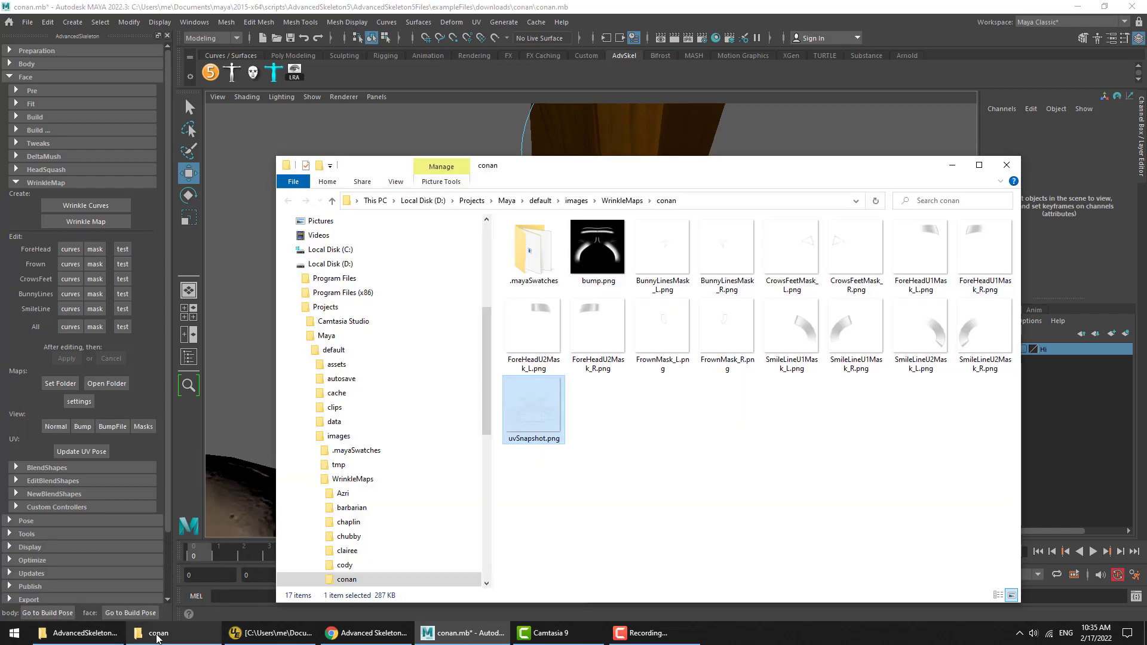
click(597, 246)
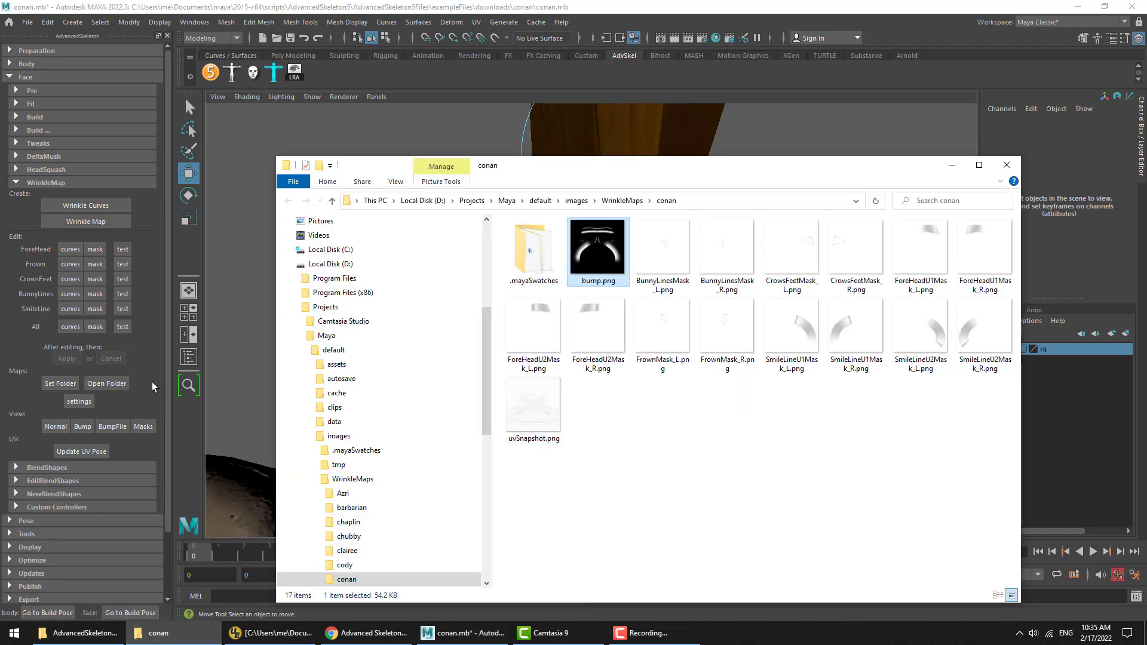
click(113, 427)
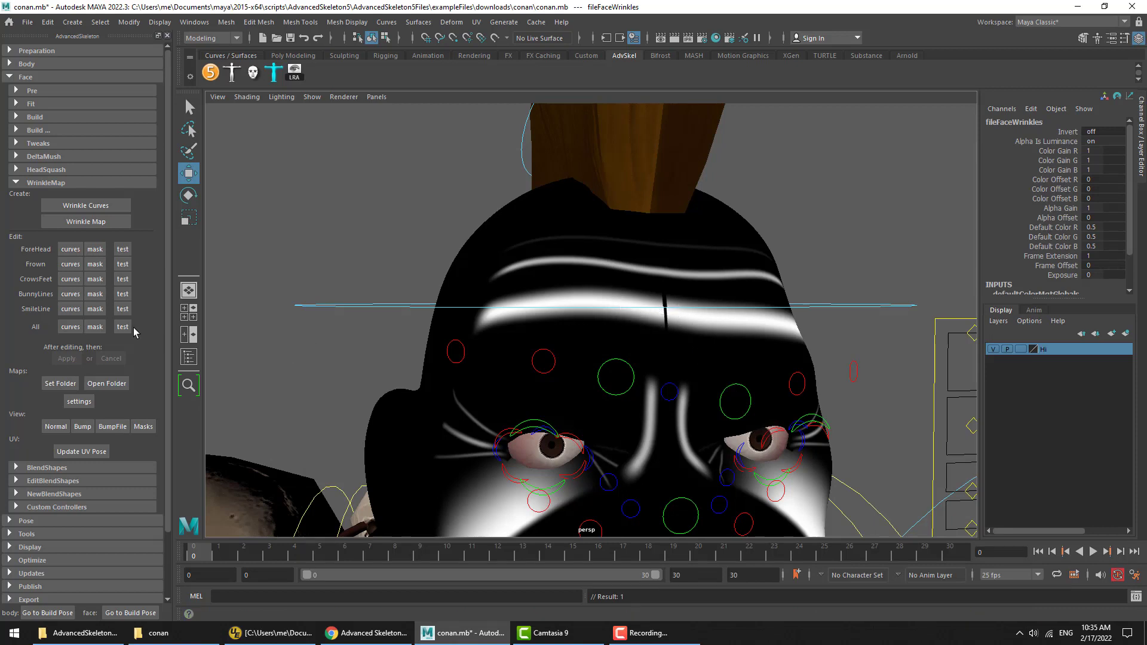
Reopen the ForeHead curves in Bump view, move the lowest curve's inner end vertex past the face's centre line, and apply the edit
click(70, 249)
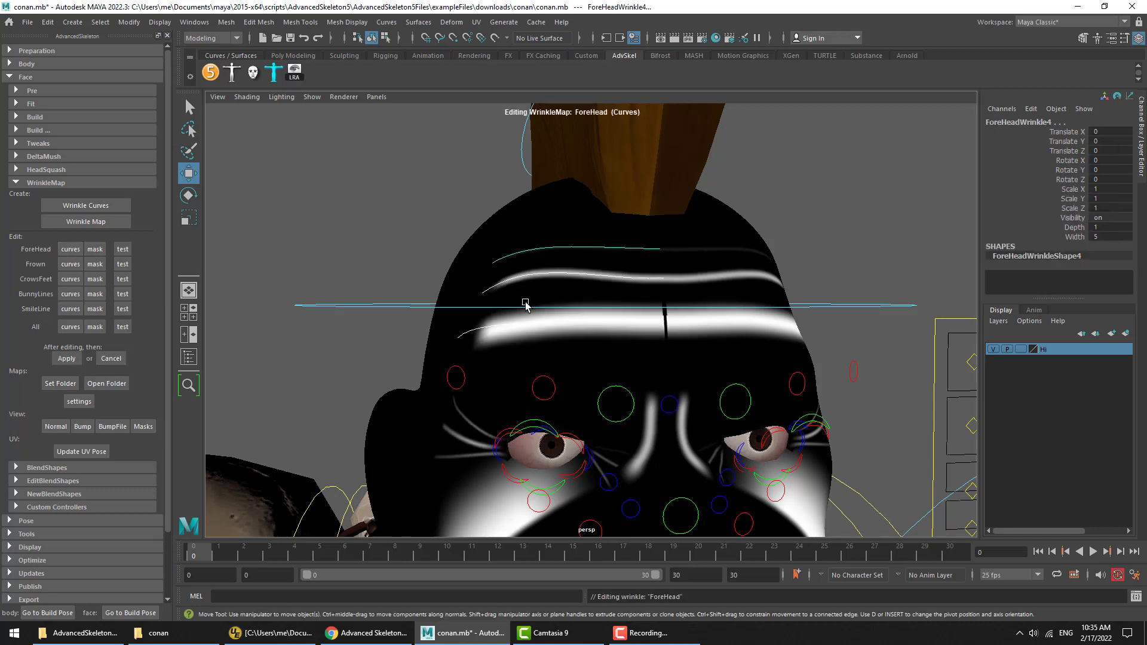
click(82, 426)
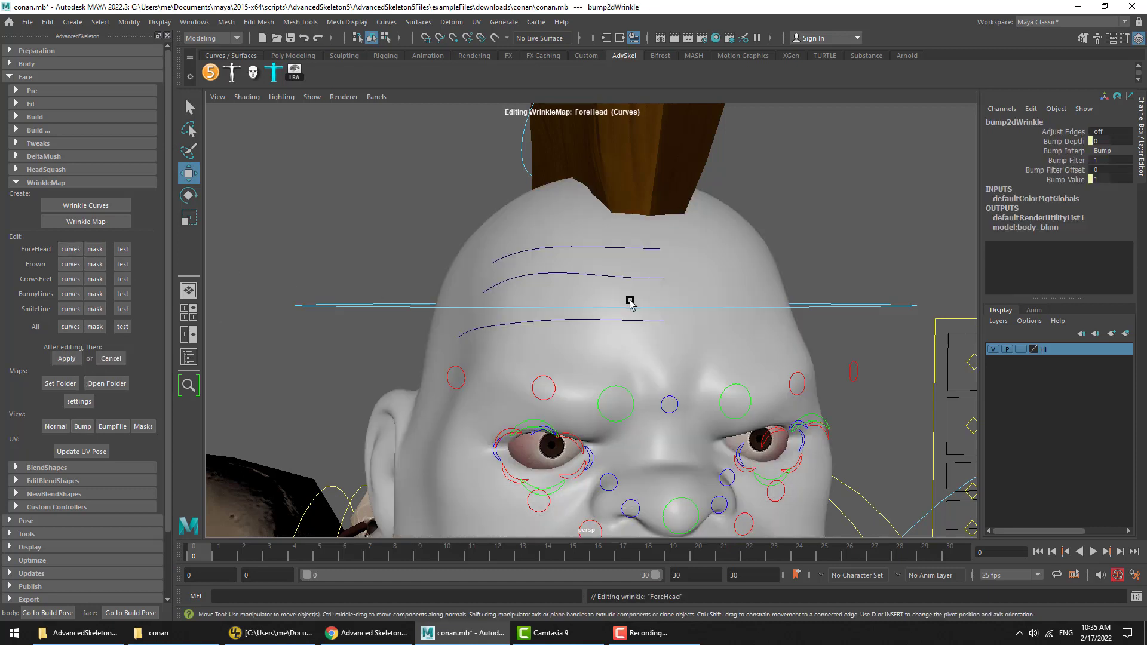
click(594, 320)
right_drag(595, 319, 557, 319)
click(663, 321)
middle_drag(666, 360, 686, 359)
click(66, 359)
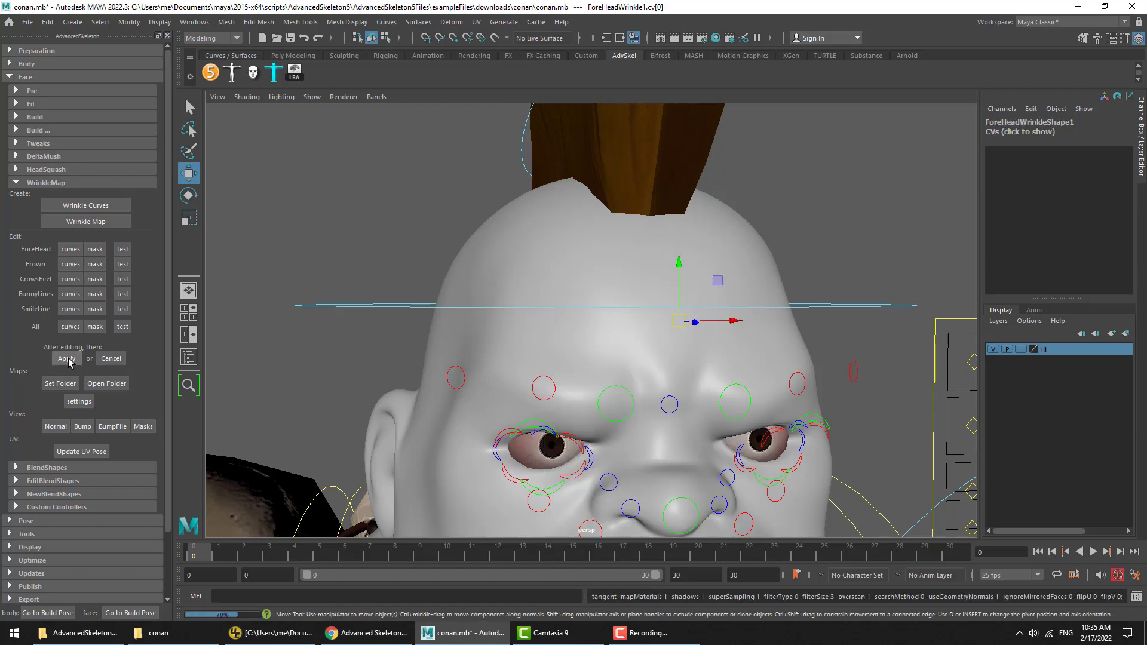
Raise the left brow control to a Translate Y of 1 and inspect the forehead wrinkles
alt+middle_drag(920, 367, 837, 365)
alt+middle_drag(953, 361, 896, 363)
click(937, 362)
drag(941, 363, 927, 330)
alt+middle_drag(806, 362, 835, 343)
alt+drag(835, 343, 836, 323)
alt+middle_drag(836, 323, 855, 278)
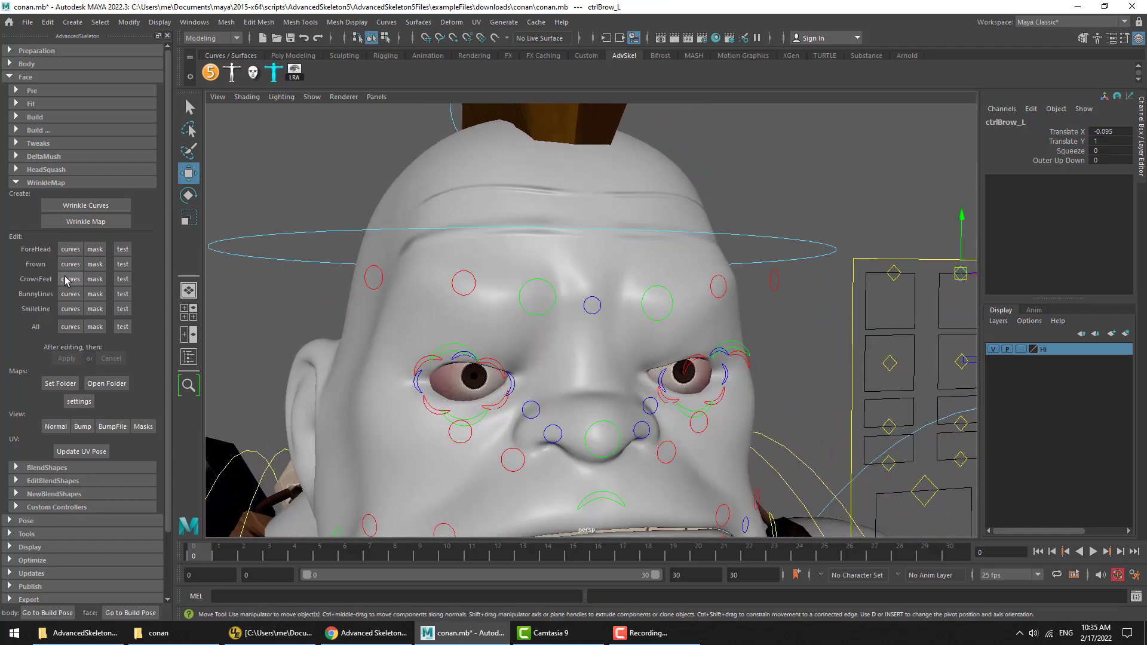
Return the face to its build pose, rerun the ForeHead wrinkle test, and hide the rig controls
click(131, 613)
click(122, 249)
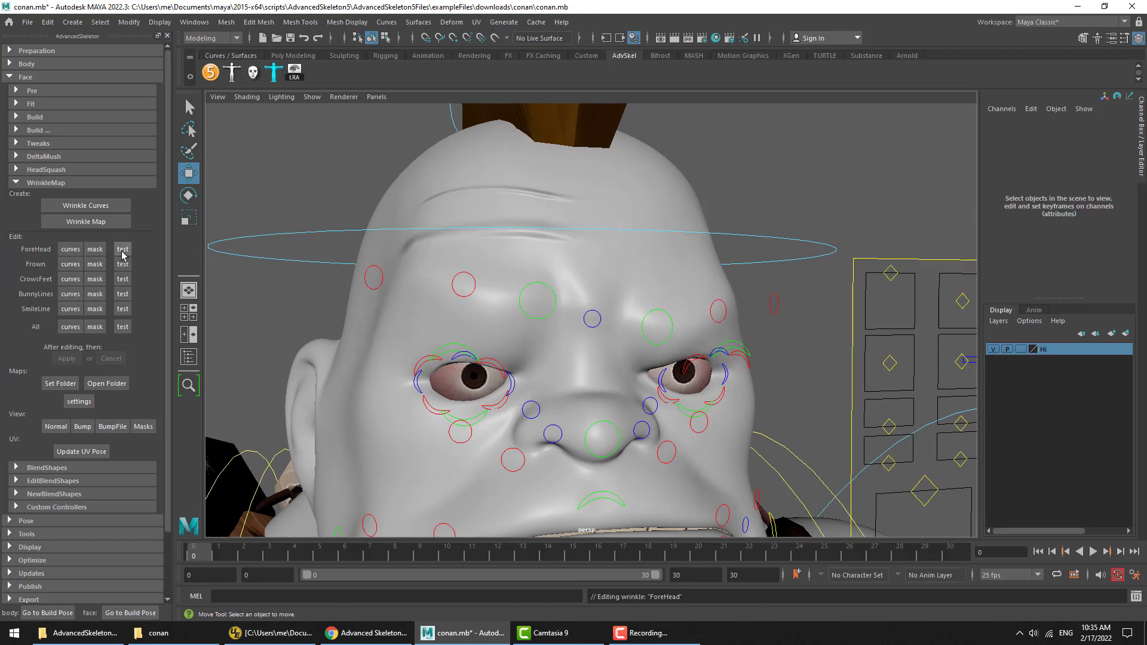
key(alt+1)
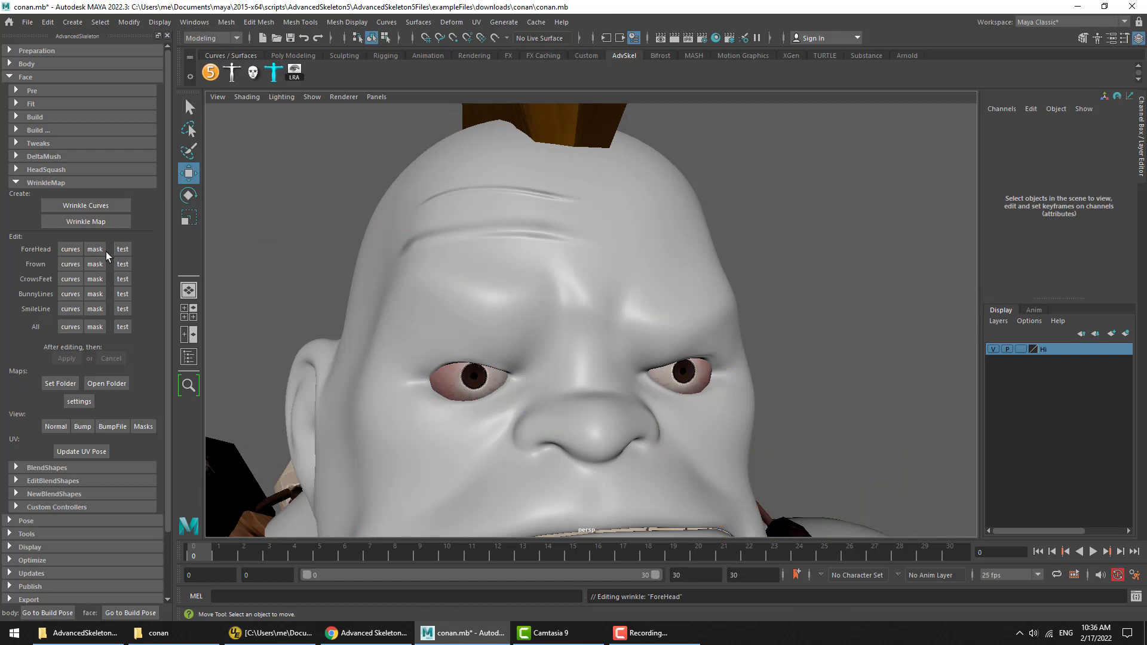
Select the ForeHead mask settings, try Multiply values of 2 and 0, and restore Multiply to 1
click(96, 250)
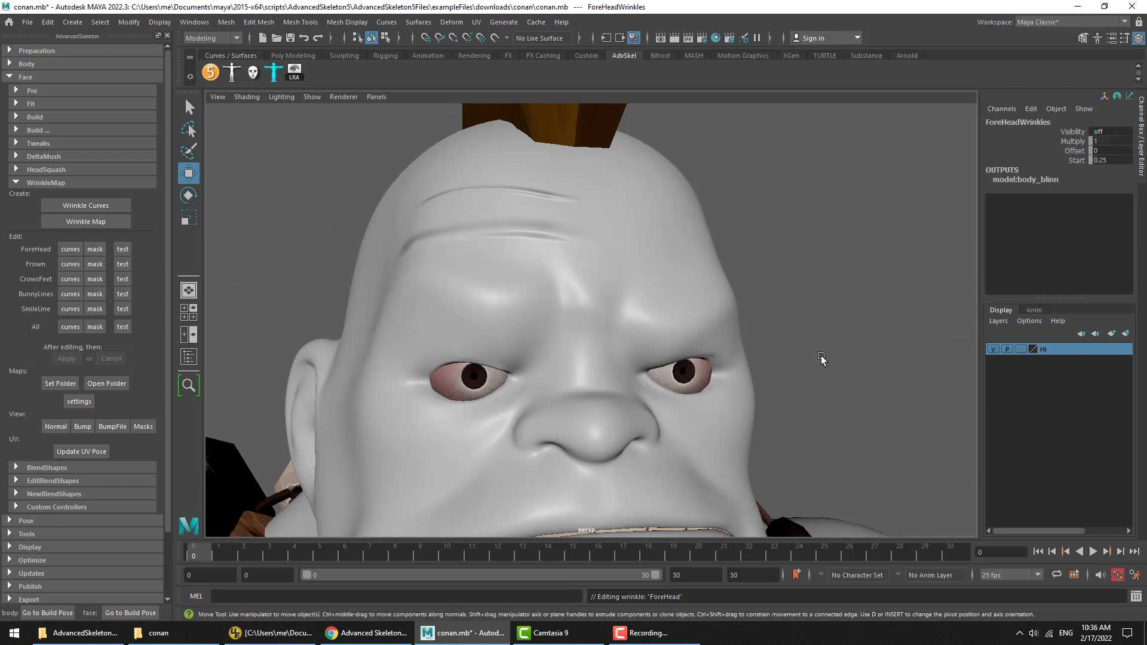
click(1078, 141)
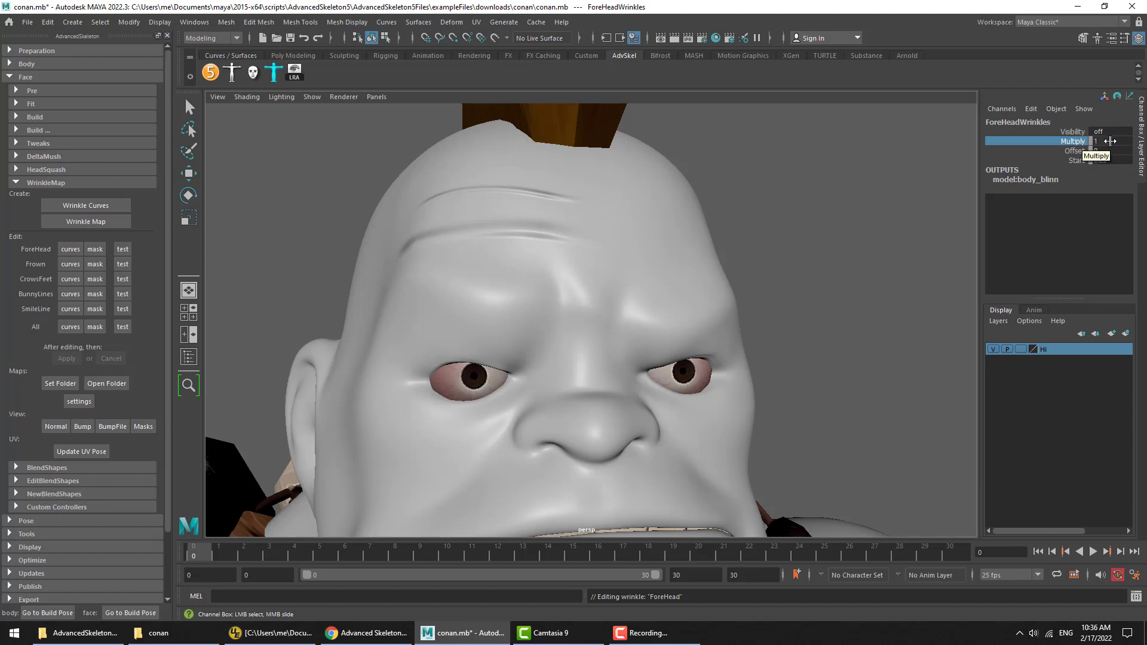
click(1110, 141)
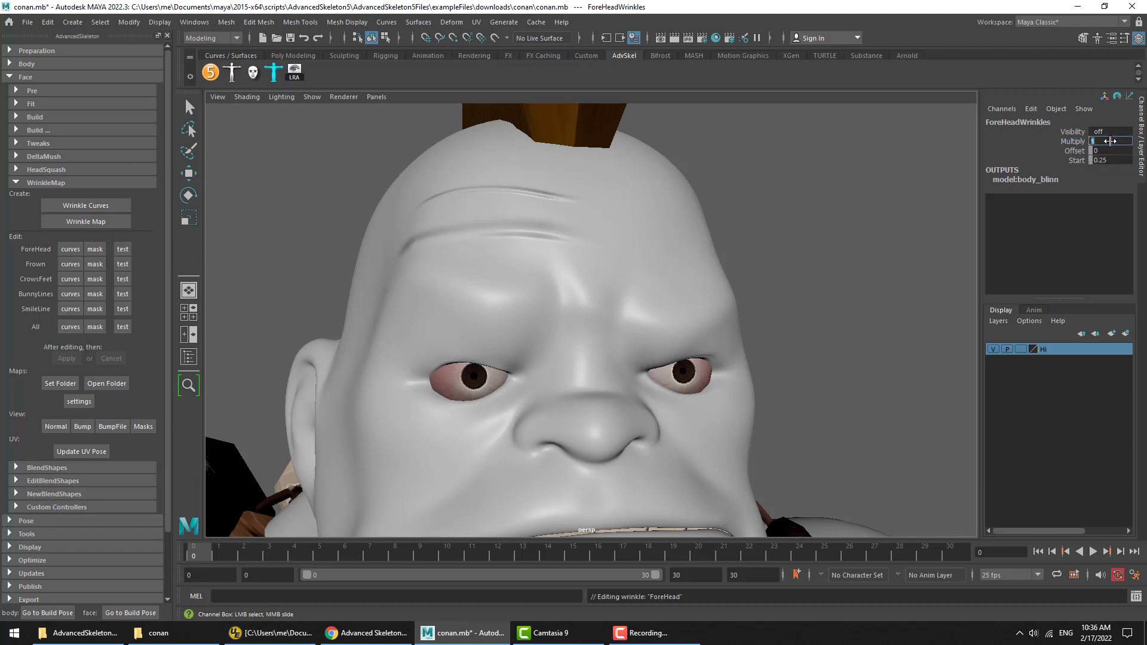
text(2)
key(Return)
text(0)
key(Return)
Return the face to its build pose and raise the ForeHead wrinkles' Offset to 0.2
click(1074, 152)
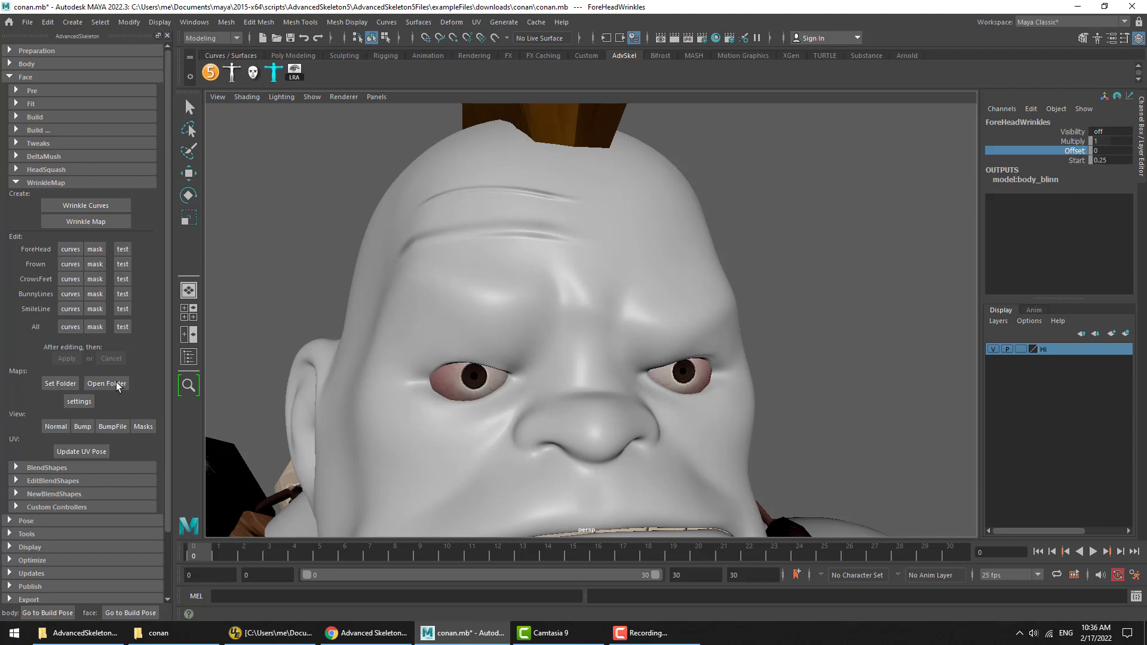
click(128, 614)
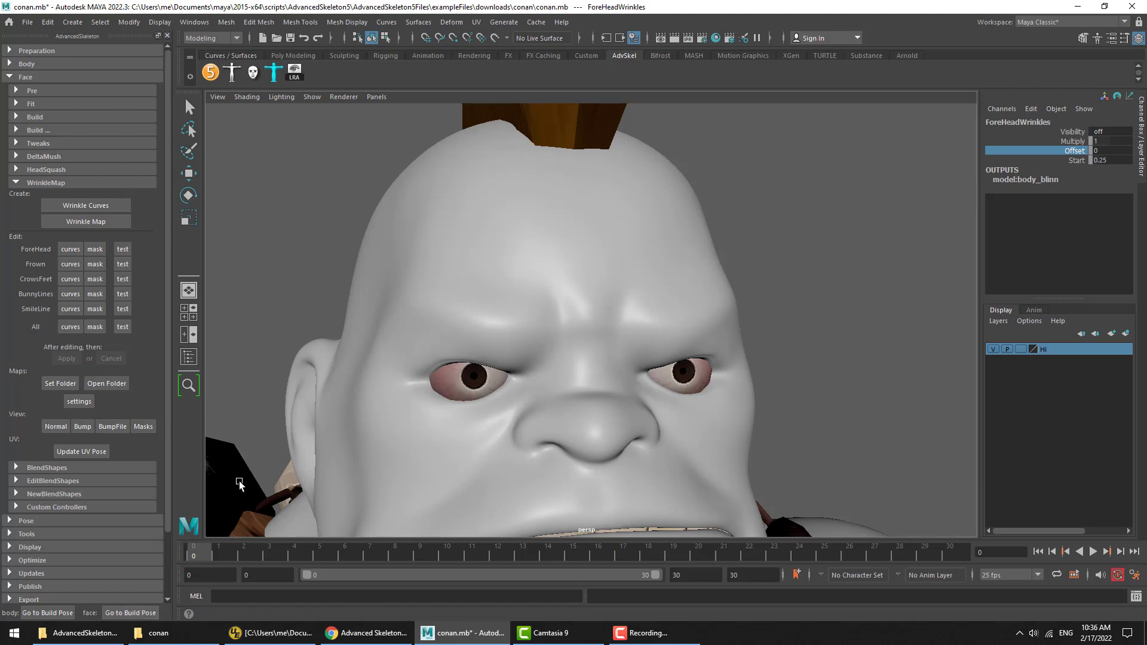
middle_drag(832, 238, 834, 233)
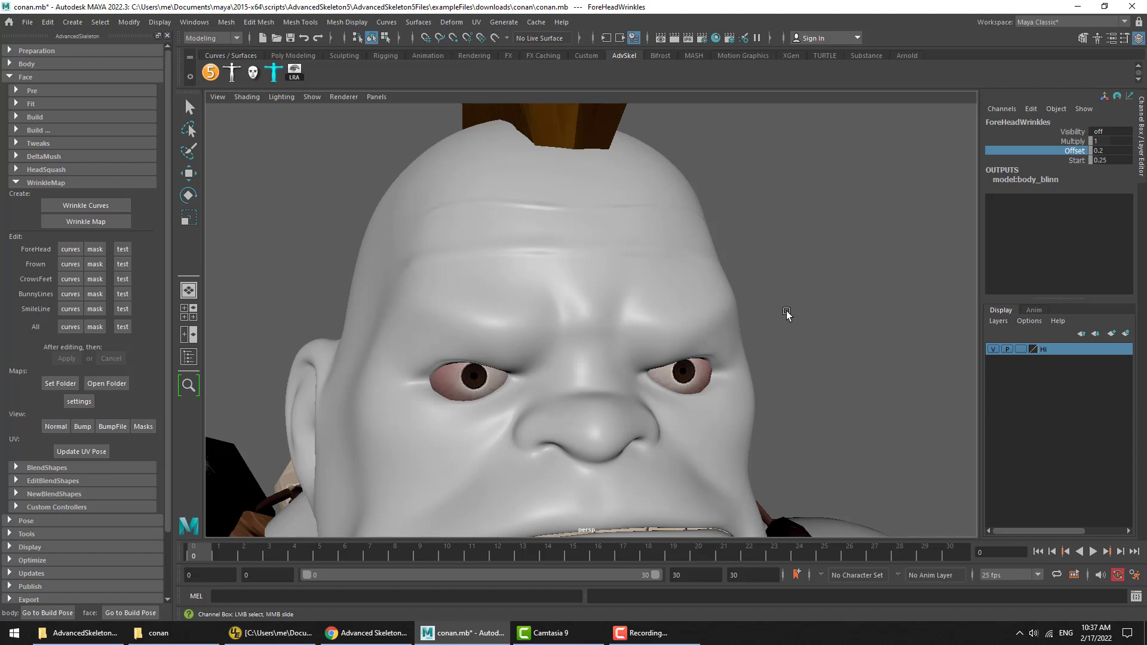
Try raising the right inner eyebrow control to test the offset wrinkles, and undo the move
click(540, 331)
key(w)
drag(540, 330, 526, 179)
key(ctrl+z)
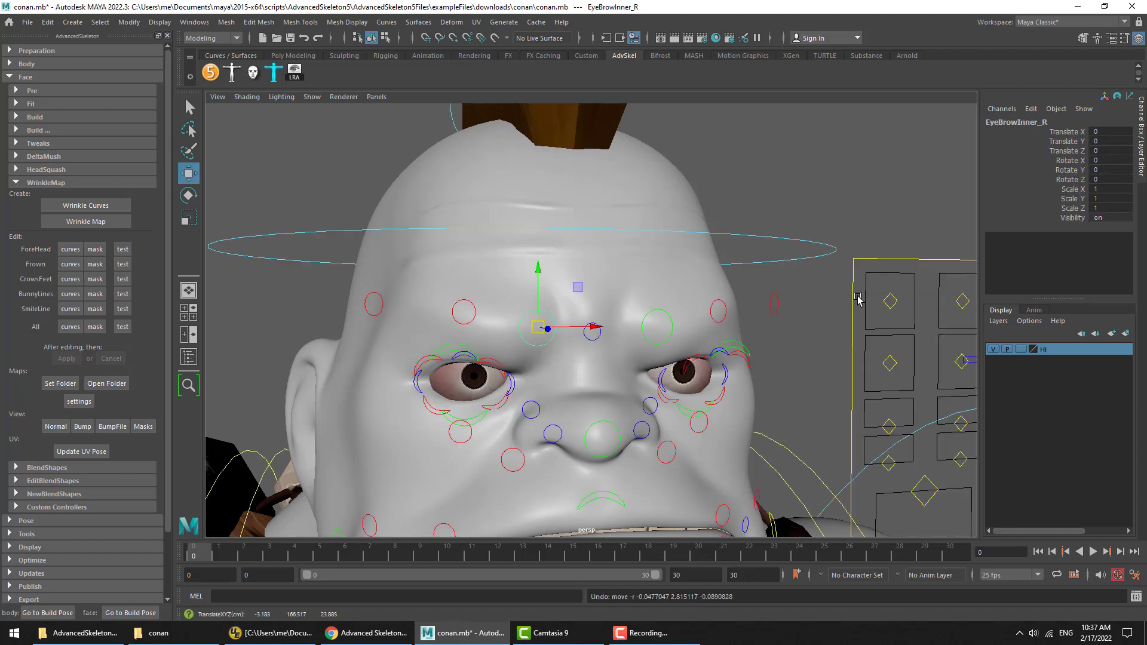
Reselect the ForeHead mask settings, reset Offset to 0, and select the Start attribute
click(96, 251)
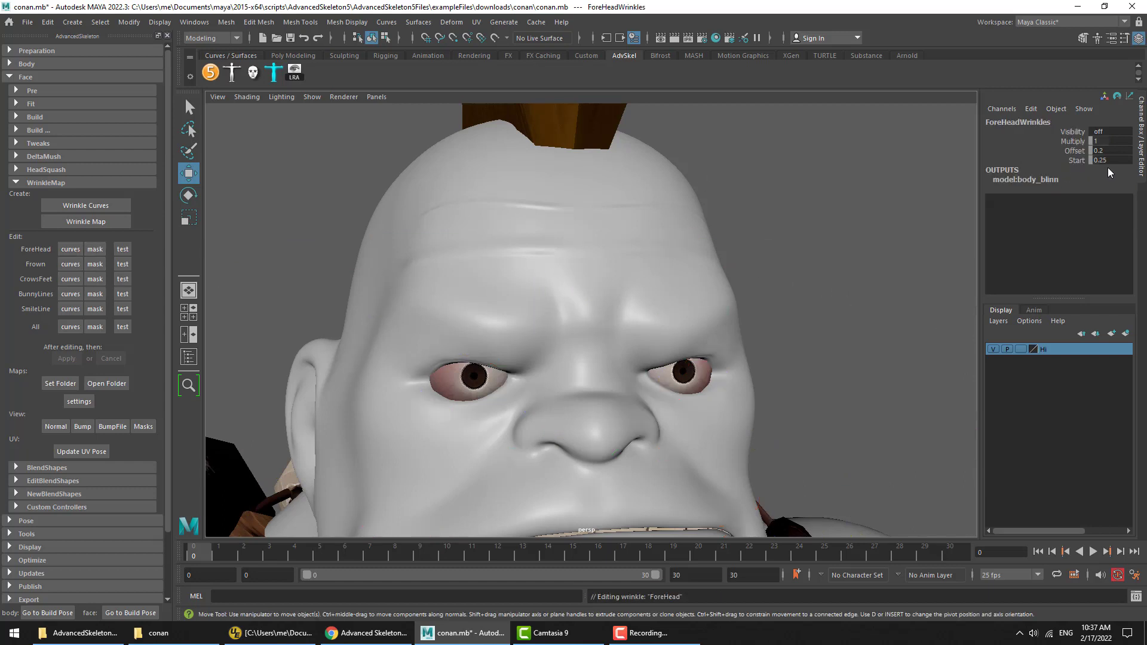
click(1079, 152)
click(1074, 162)
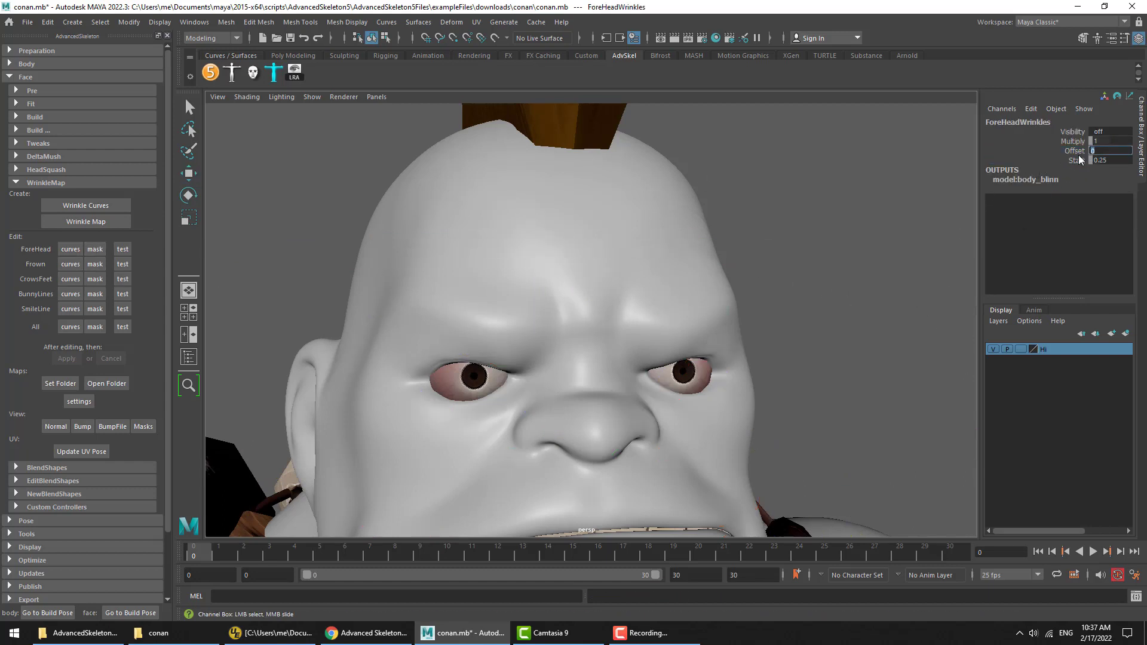
click(1079, 158)
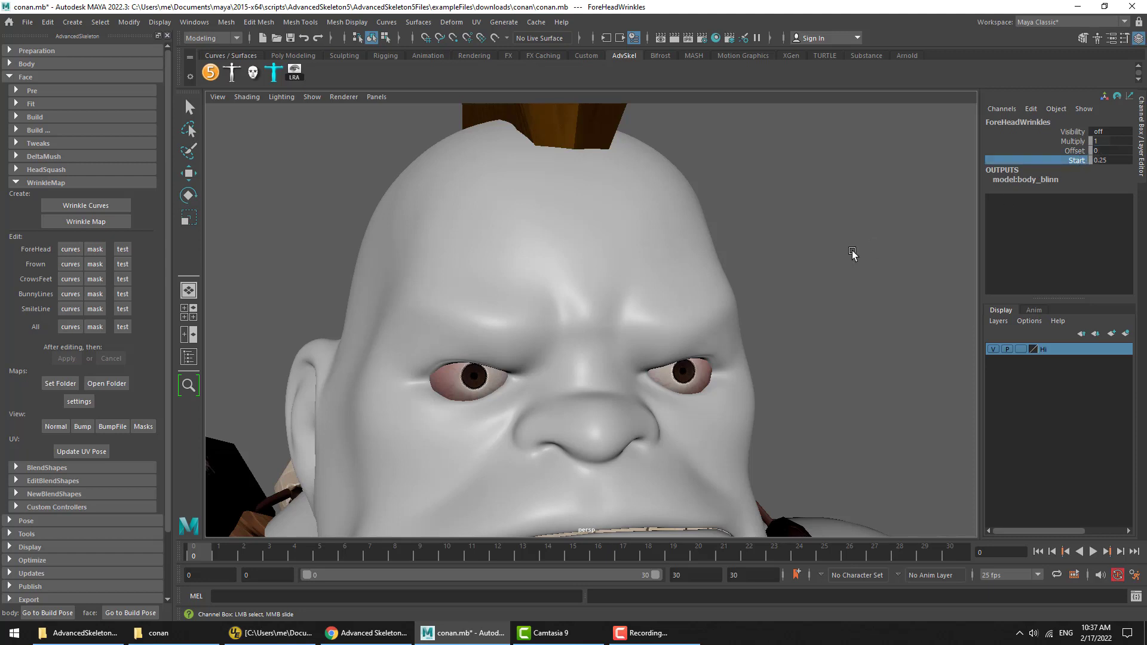
Raise the right brow control in the face control box slightly, to a Translate Y of 0.108, to check where wrinkles start
key(w)
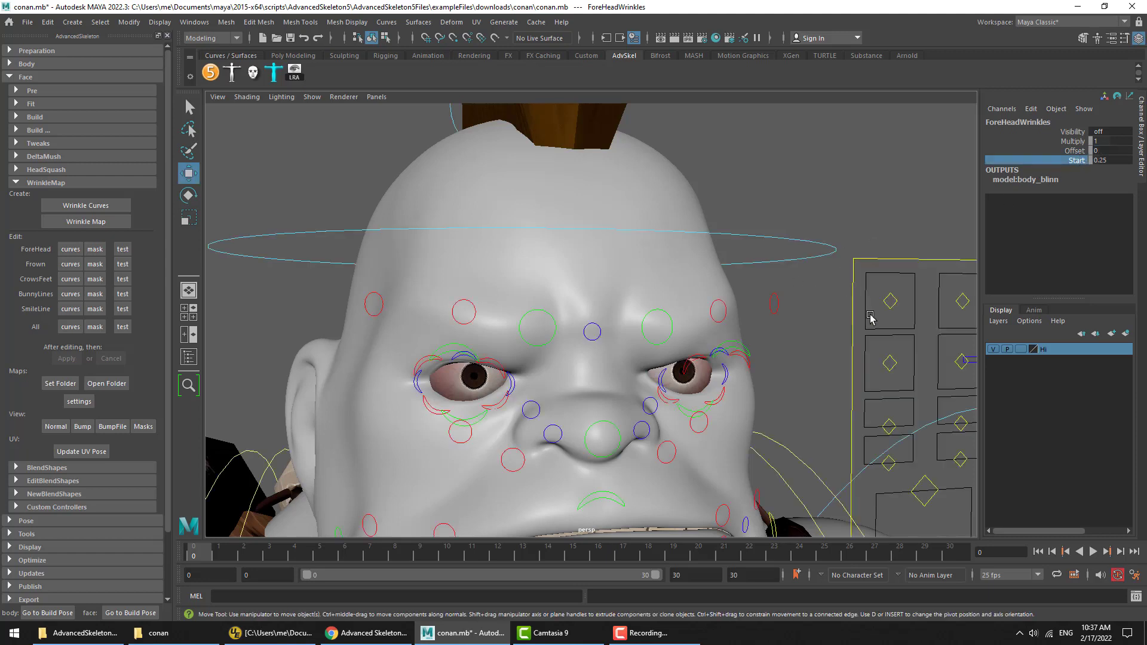
click(893, 297)
key(alt+1)
click(893, 246)
key(alt+1)
drag(893, 246, 892, 240)
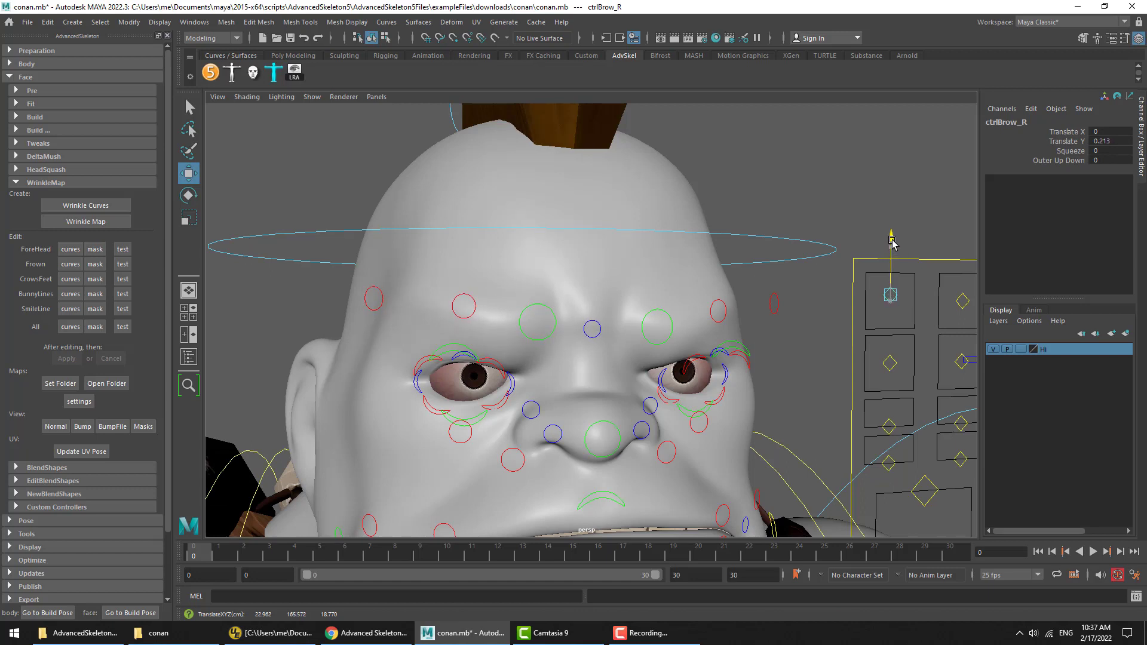
drag(892, 239, 892, 235)
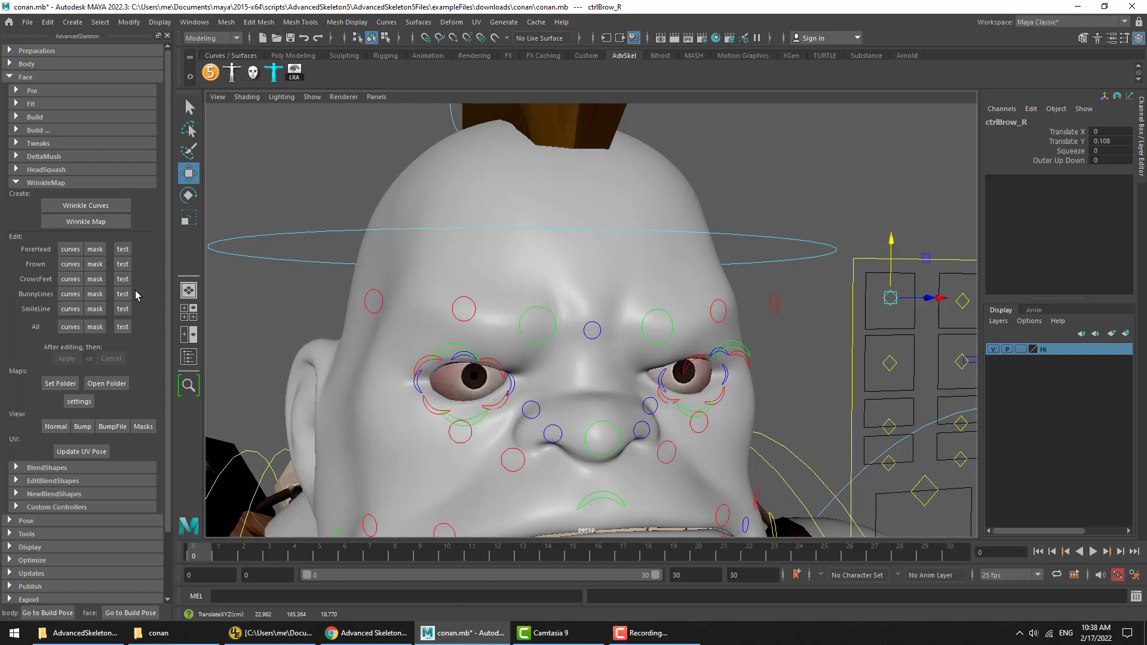
Set the ForeHead mask's Start value to 0
click(95, 249)
click(1118, 159)
text(0)
key(Return)
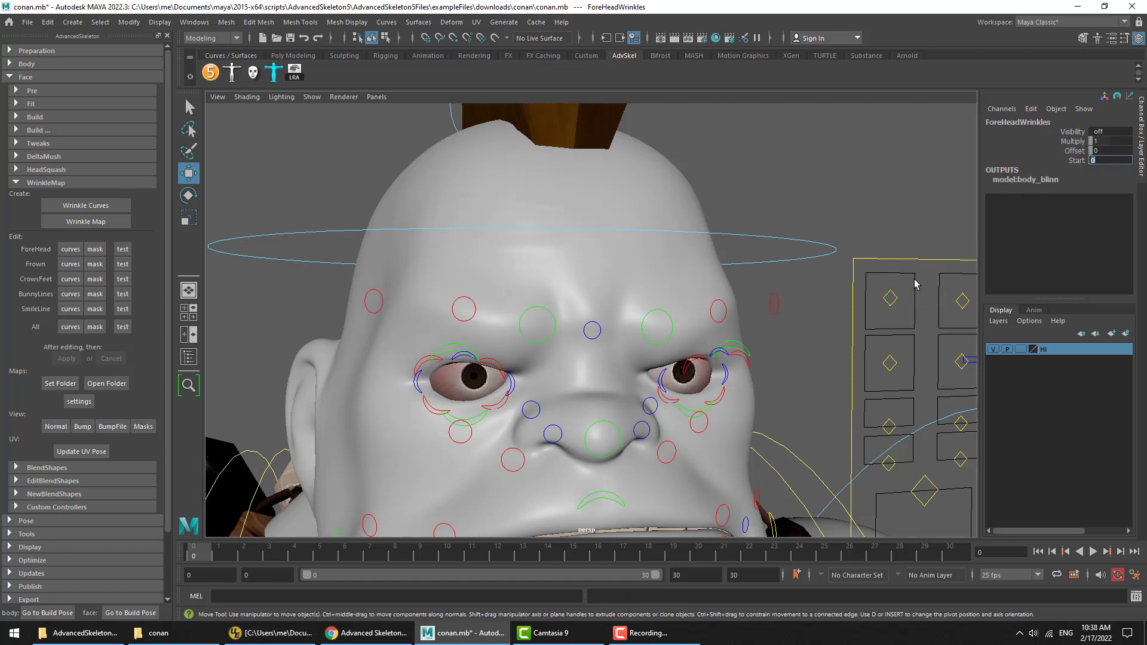
Try raising the right brow control with the new Start value, undo the move, and deselect the control
click(888, 300)
drag(889, 238, 893, 218)
key(ctrl+z)
click(819, 185)
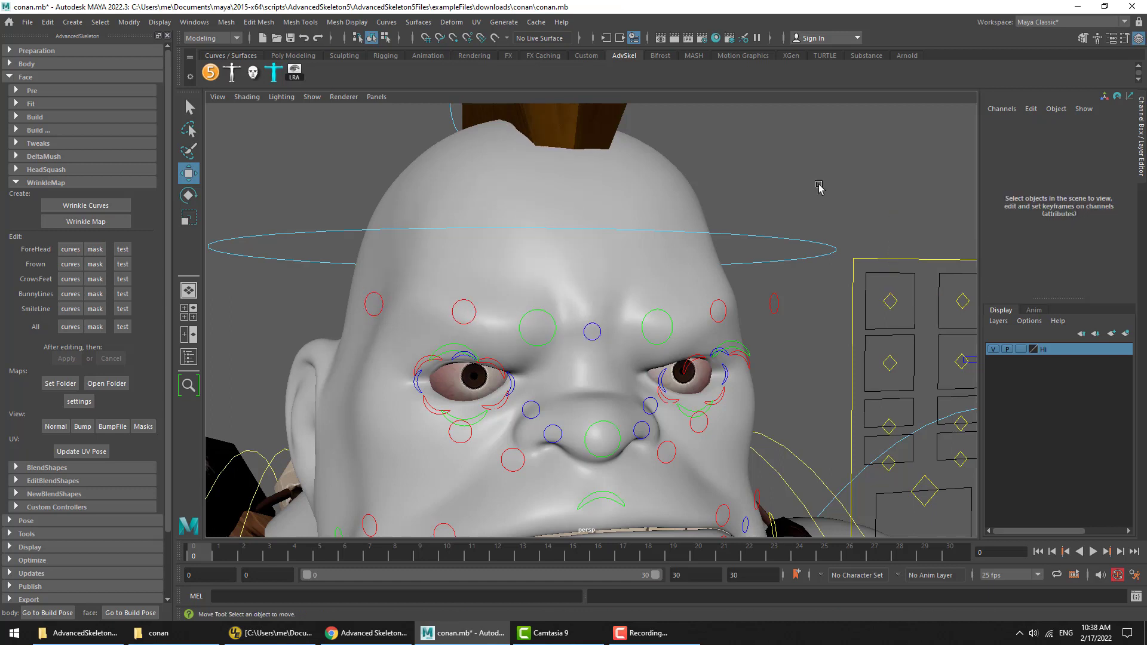
Select the face control box and examine its Wrinkle Map Multiply and Wrinkle Map Offset attributes
click(854, 275)
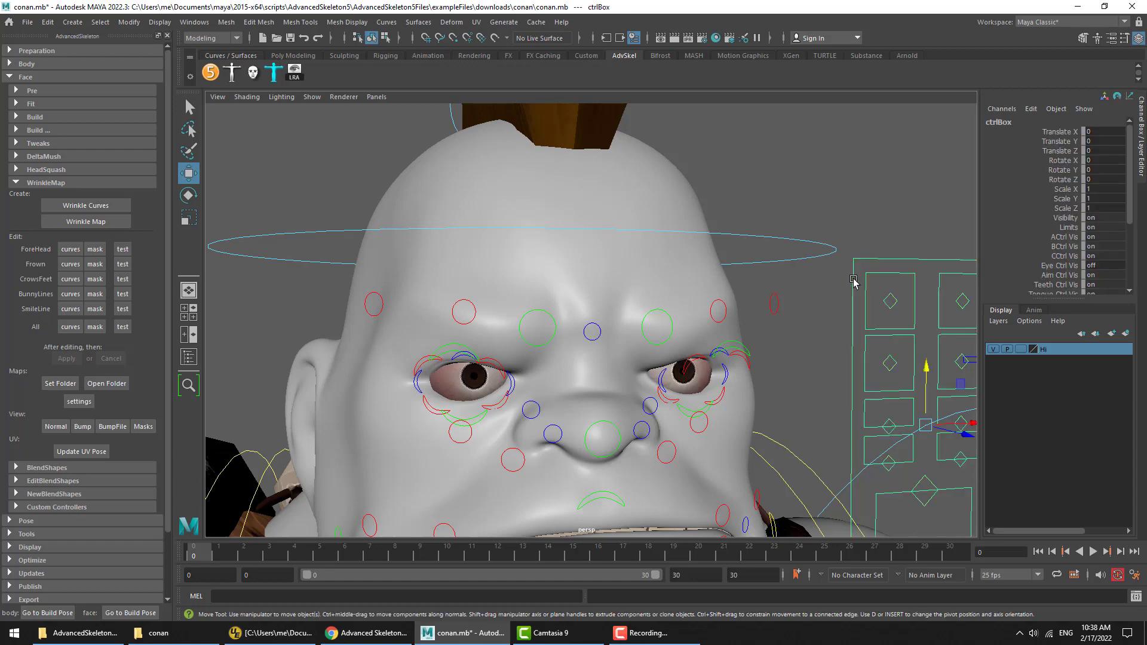
alt+middle_drag(857, 317, 797, 225)
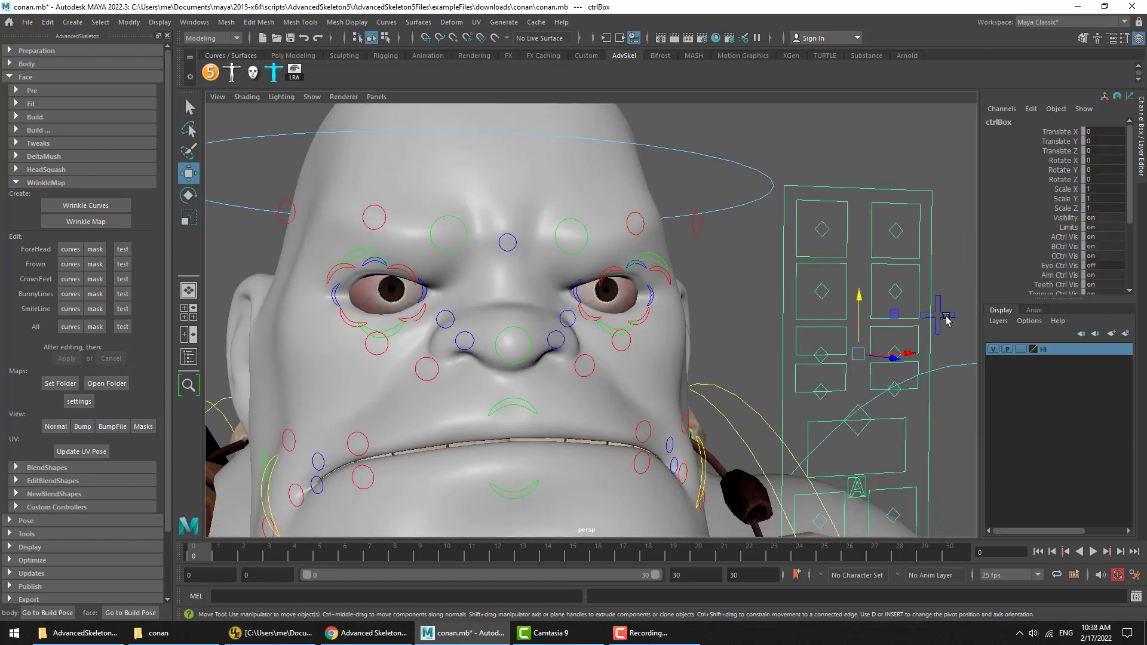
scroll(1110, 216, down, 3)
drag(1064, 237, 1063, 245)
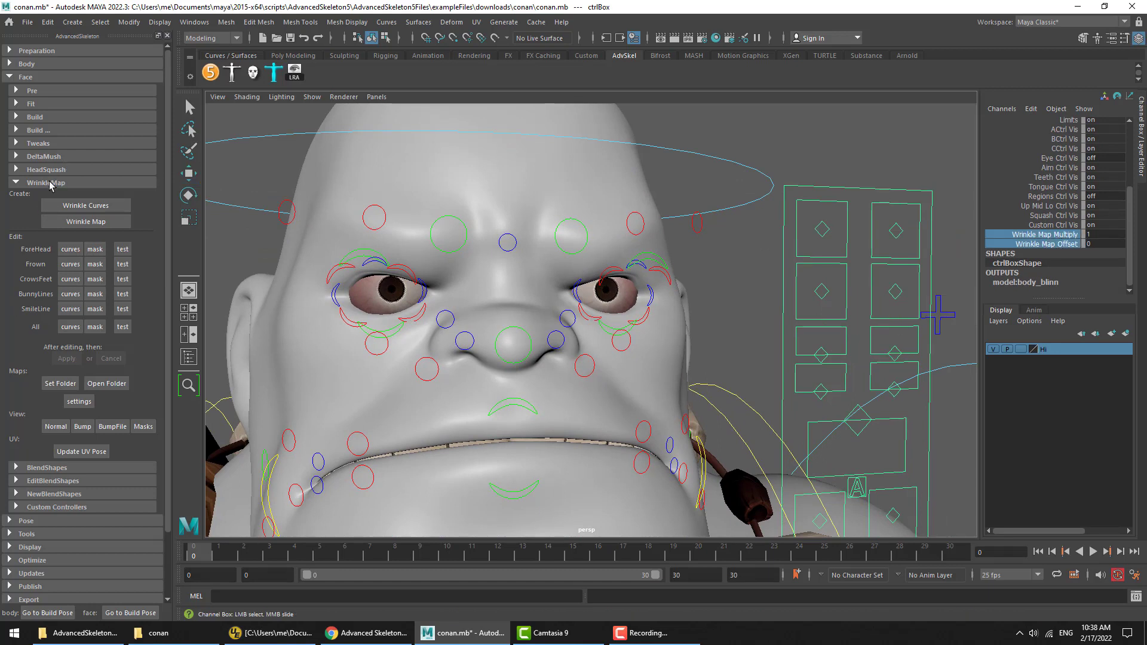
click(1066, 235)
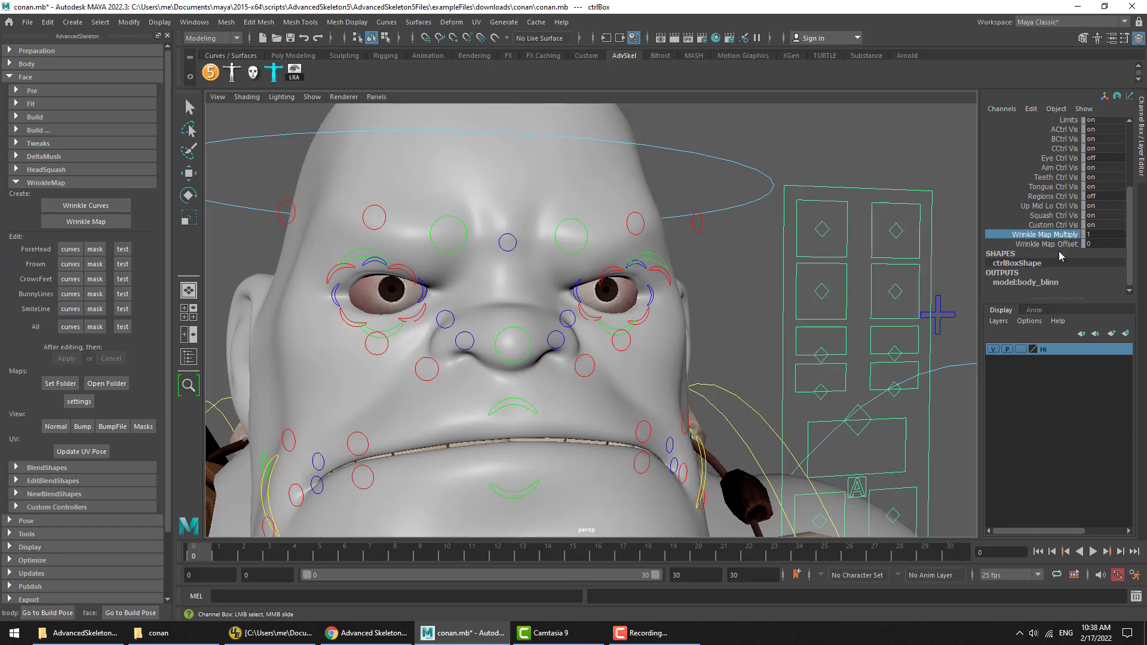
shift+click(1054, 244)
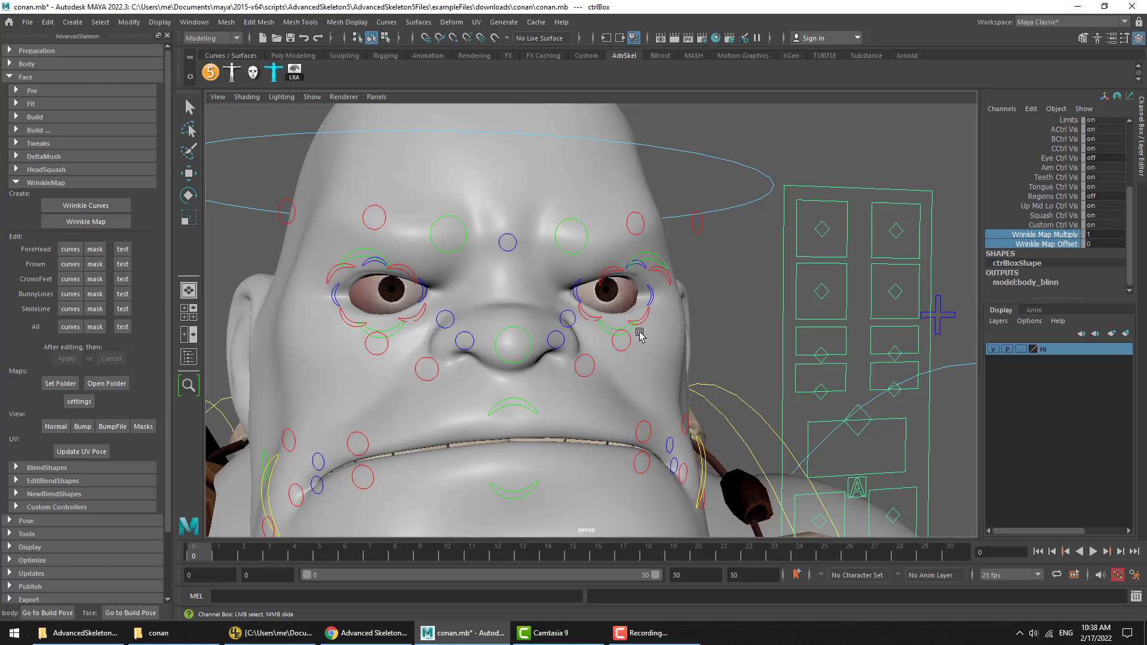
Try raising the face control box's Wrinkle Map Offset slightly, view the effect on the face, and set it back to 0
ctrl+click(1057, 243)
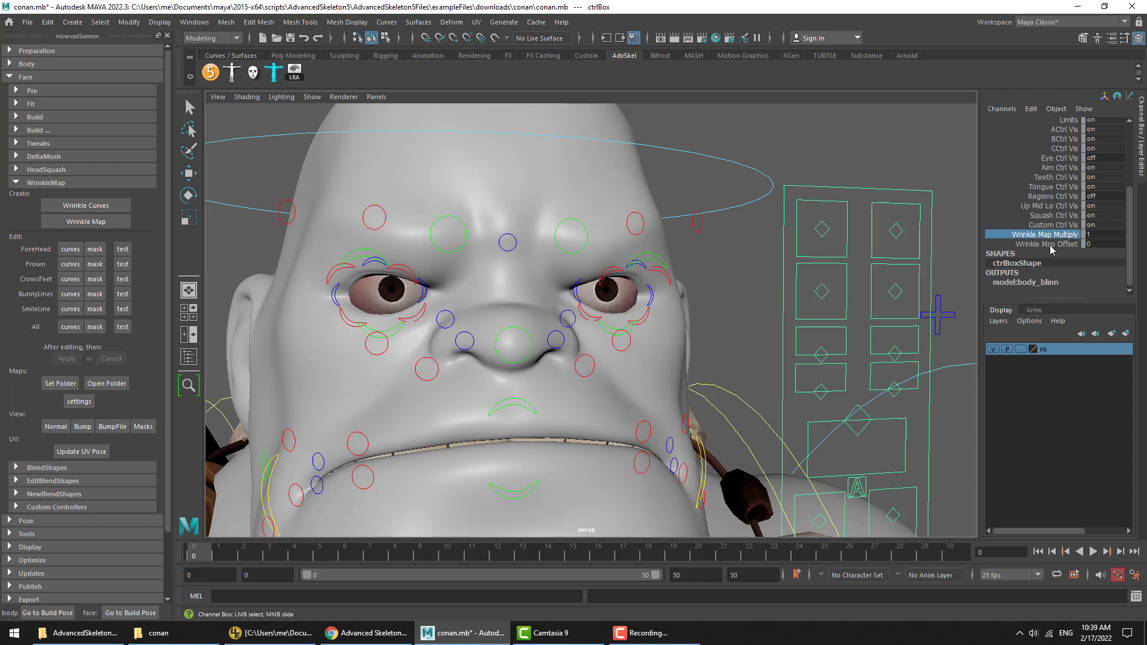
click(1051, 245)
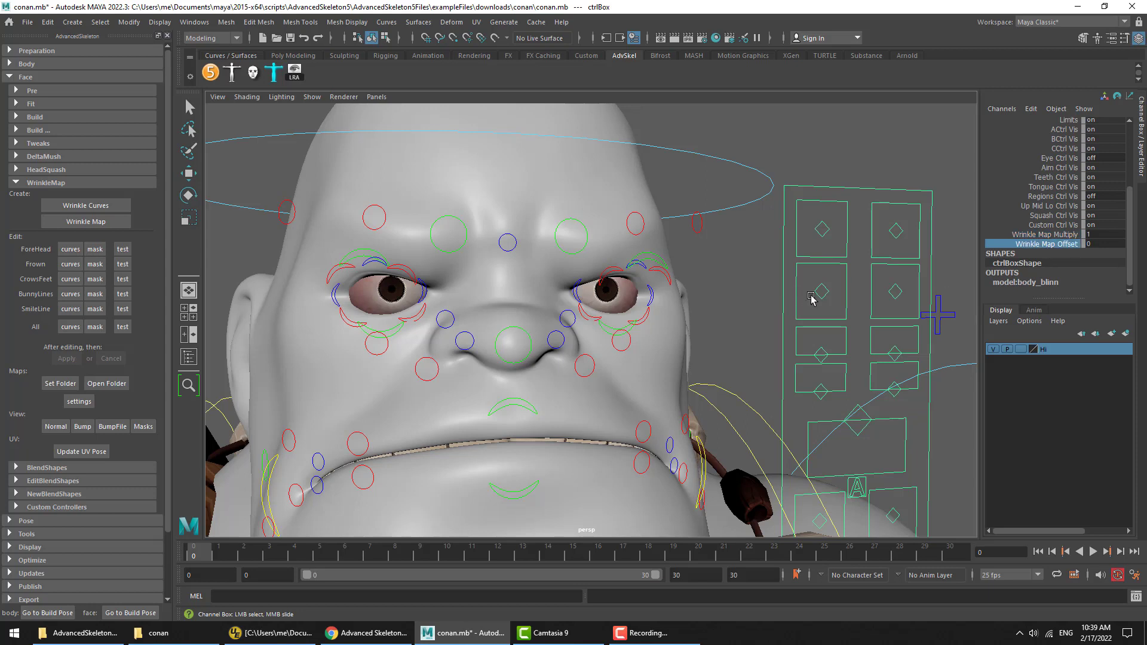
middle_drag(702, 349, 705, 351)
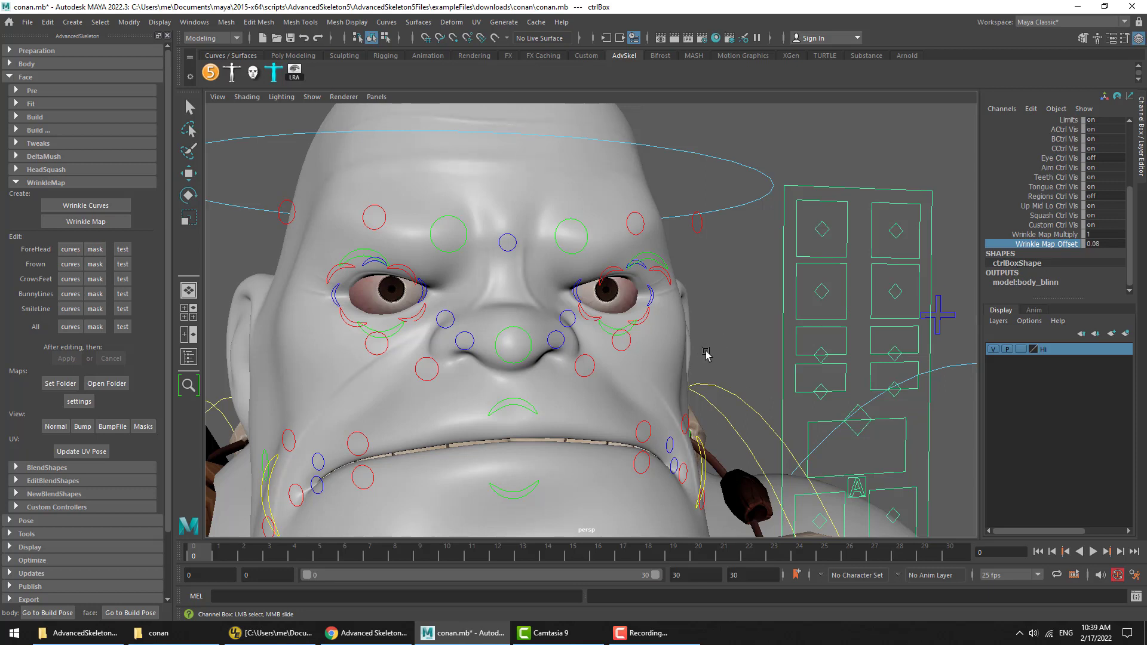
mouse_move(706, 352)
alt+mouse_down()
mouse_move(724, 348)
mouse_move(683, 339)
mouse_move(693, 337)
alt+mouse_up()
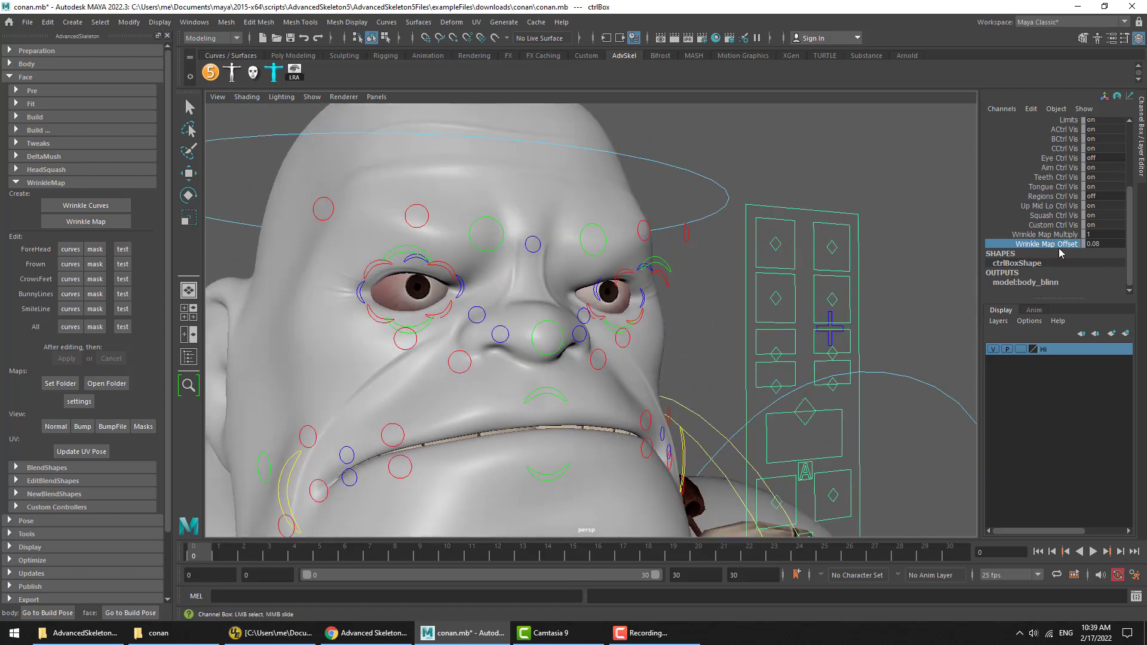
click(1107, 244)
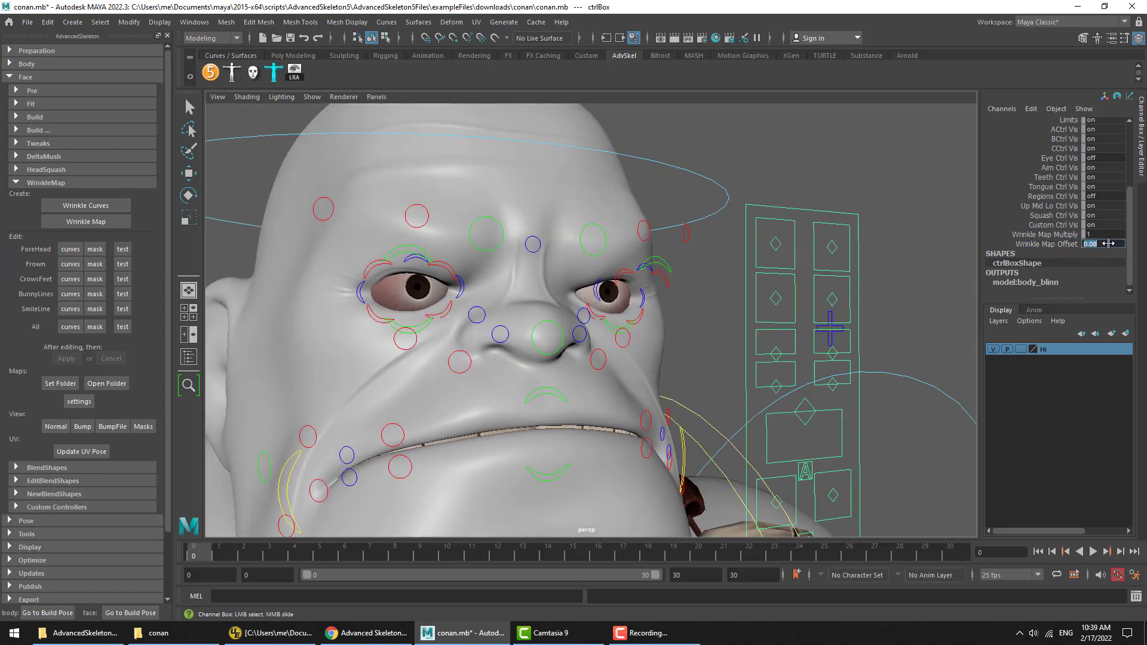
text(0)
key(Return)
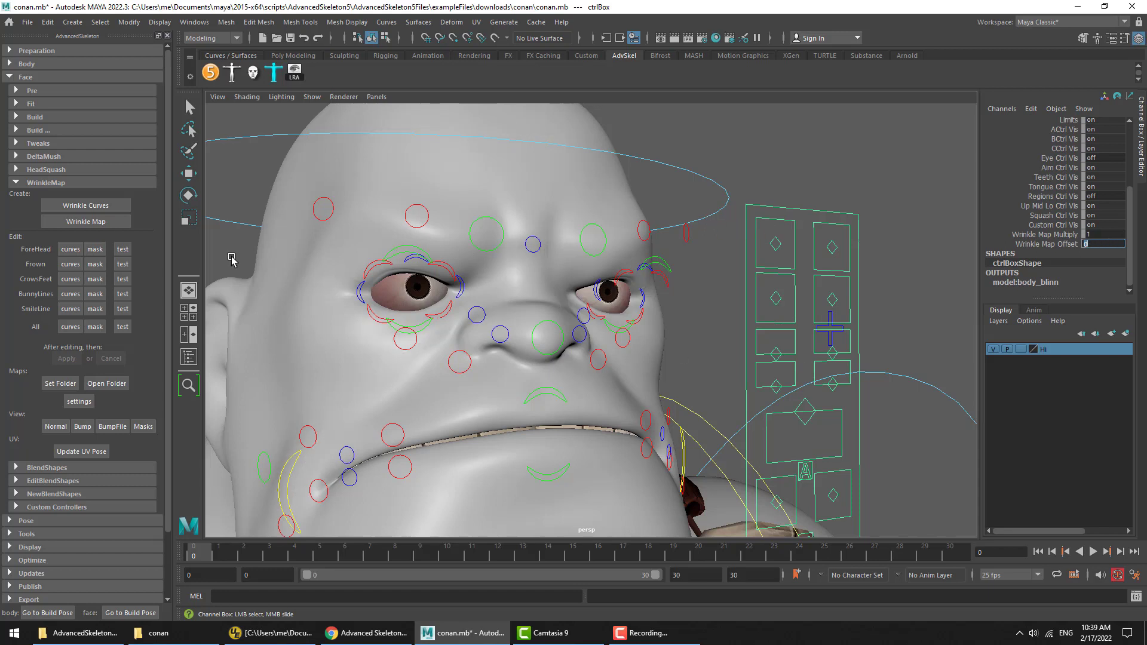
Pose the face with the test for all wrinkle regions and select the face control box
click(122, 330)
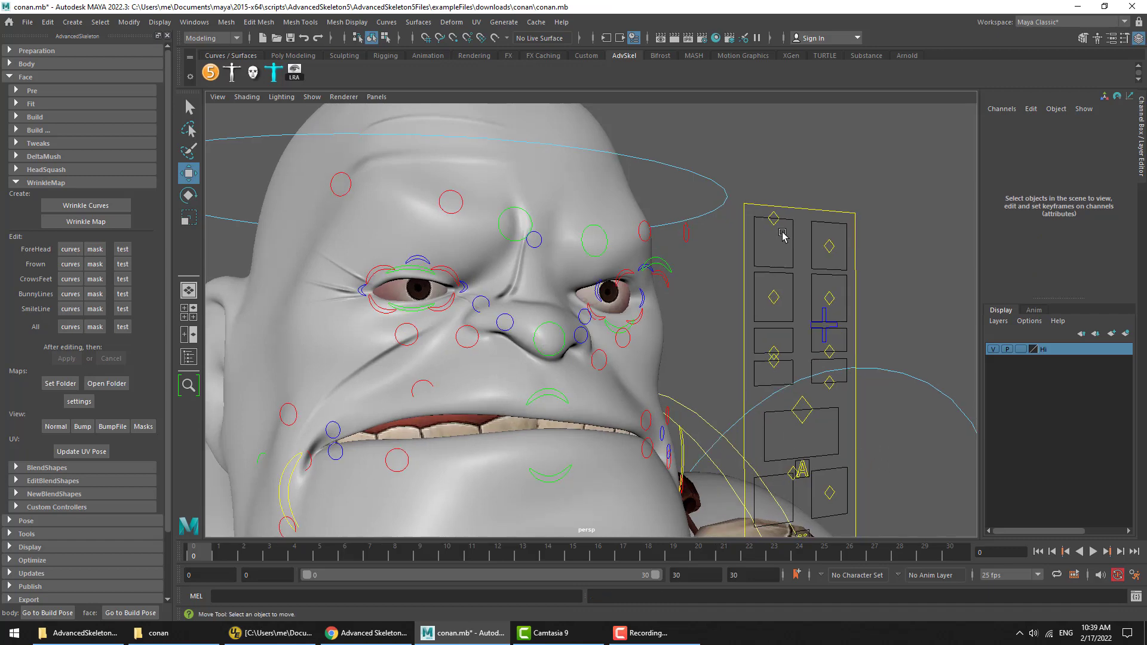
alt+drag(514, 327, 585, 248)
click(777, 323)
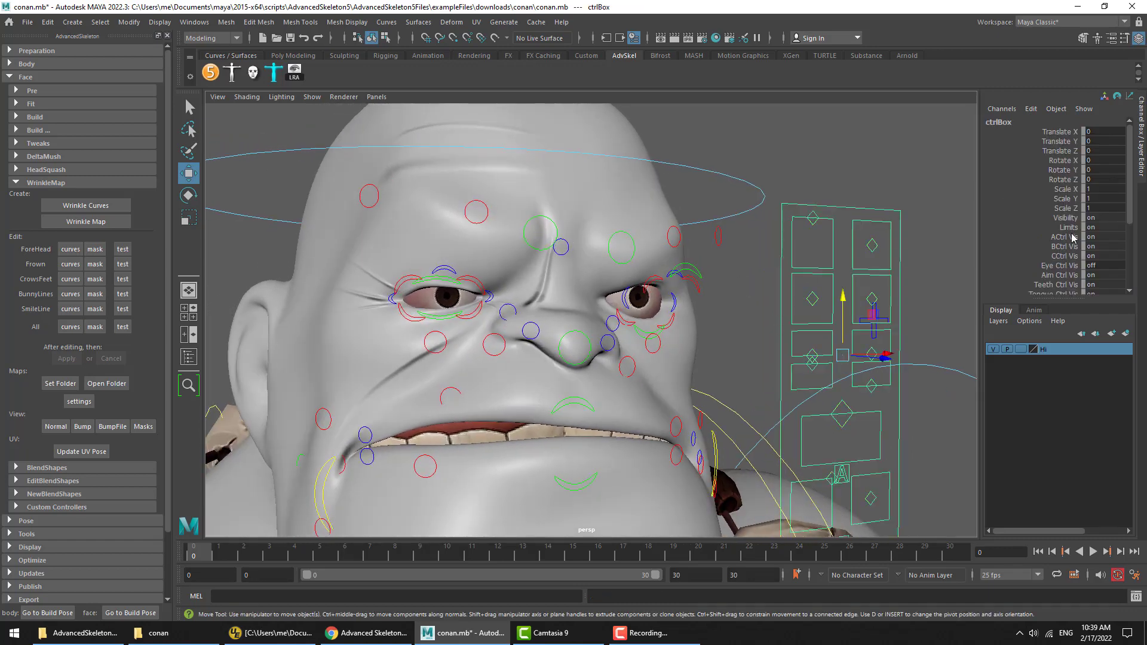
Try different Wrinkle Map Multiply values on the face control box and undo the change
scroll(1079, 238, down, 4)
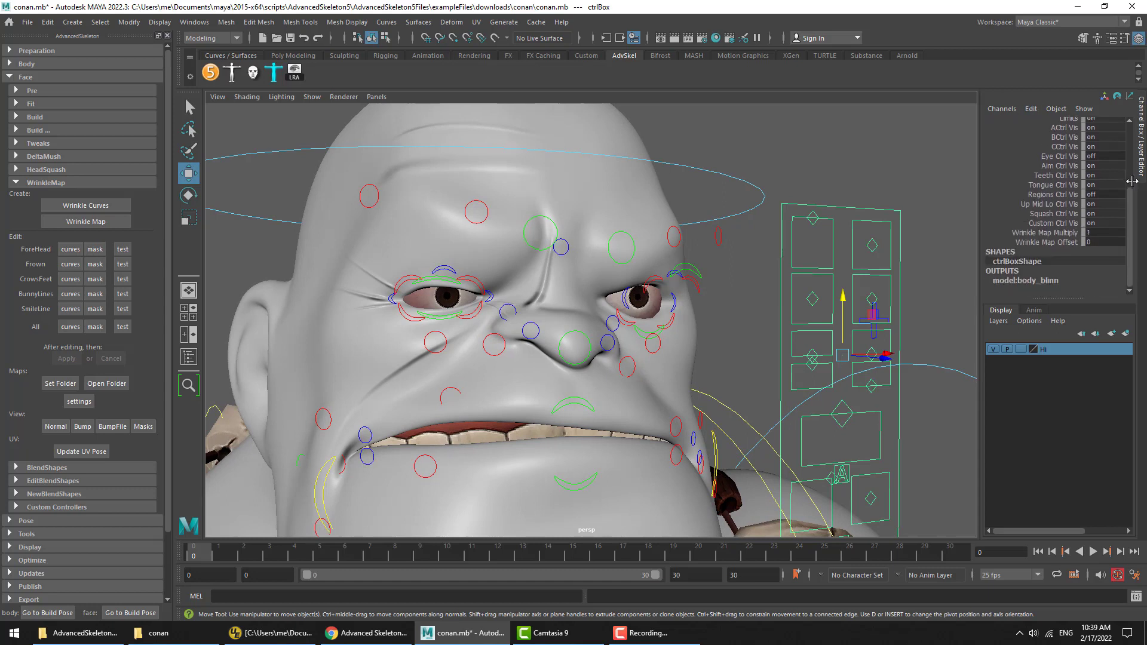
click(1053, 233)
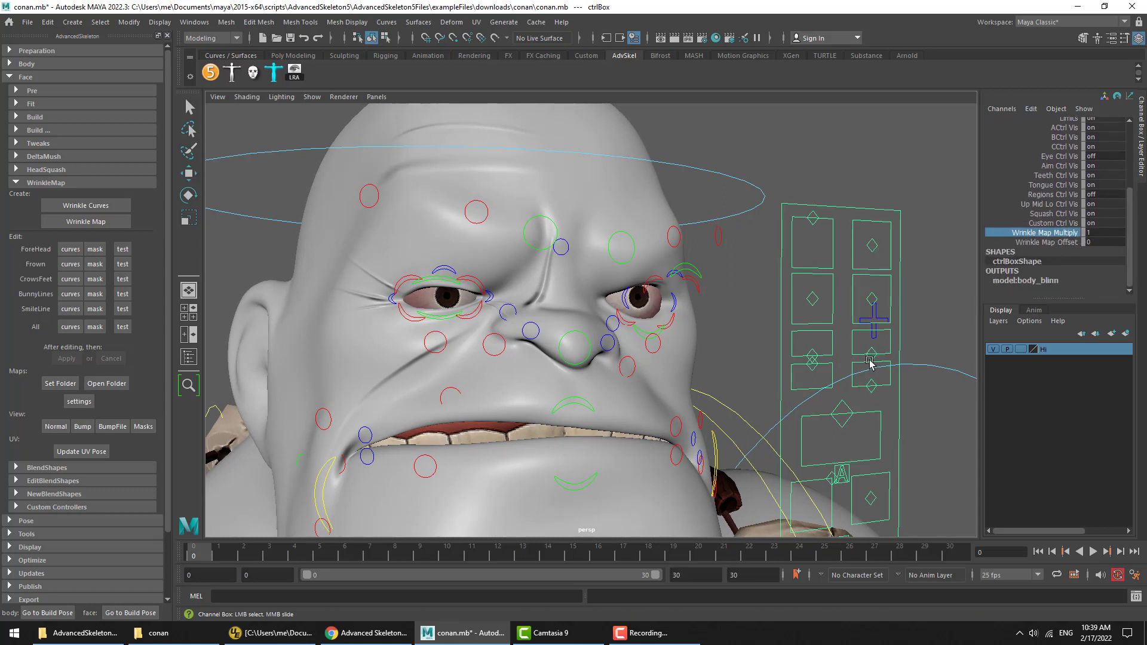
mouse_move(771, 389)
middle_down()
mouse_move(913, 376)
mouse_move(756, 377)
mouse_move(768, 376)
middle_up()
middle_drag(823, 332, 854, 305)
key(ctrl+z)
middle_drag(779, 352, 752, 352)
Open the WrinkleMap settings and examine the Map Width, Map Height, Mask Width and Mask Height attributes
click(83, 403)
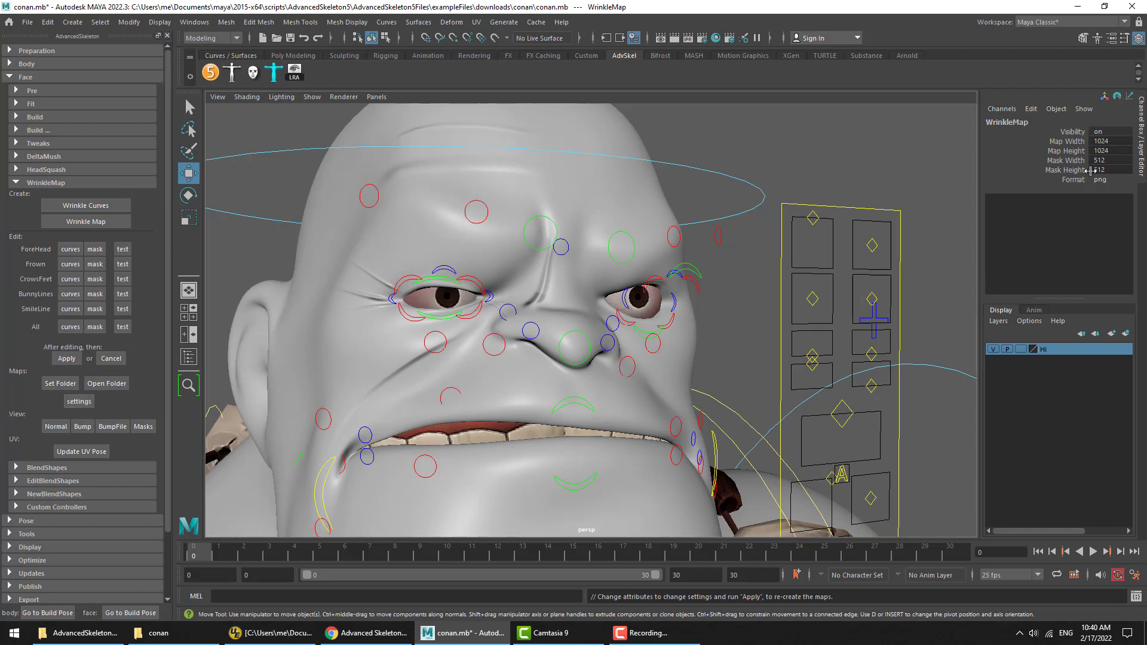
click(1075, 142)
drag(1073, 143, 1073, 151)
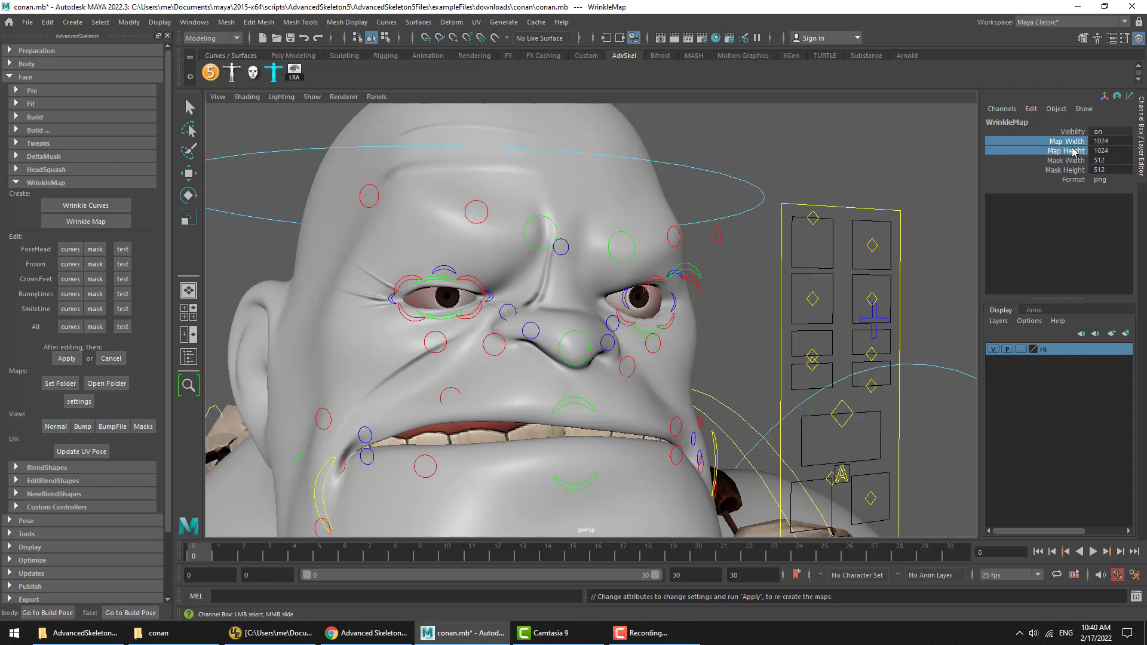
click(1074, 143)
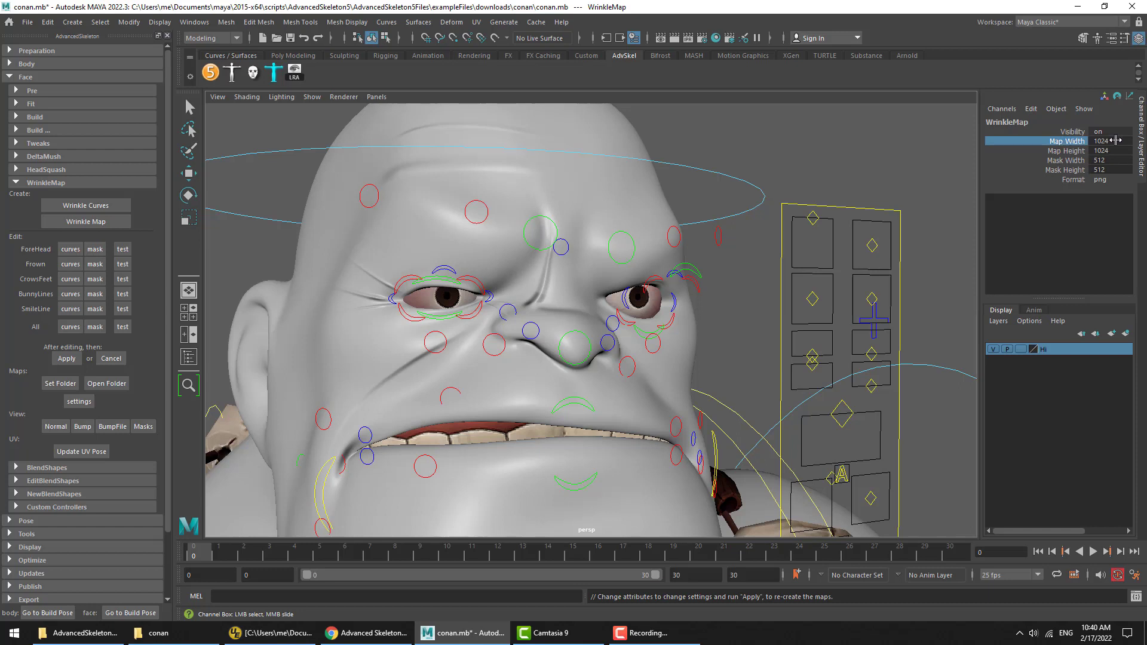
drag(1065, 145, 1065, 151)
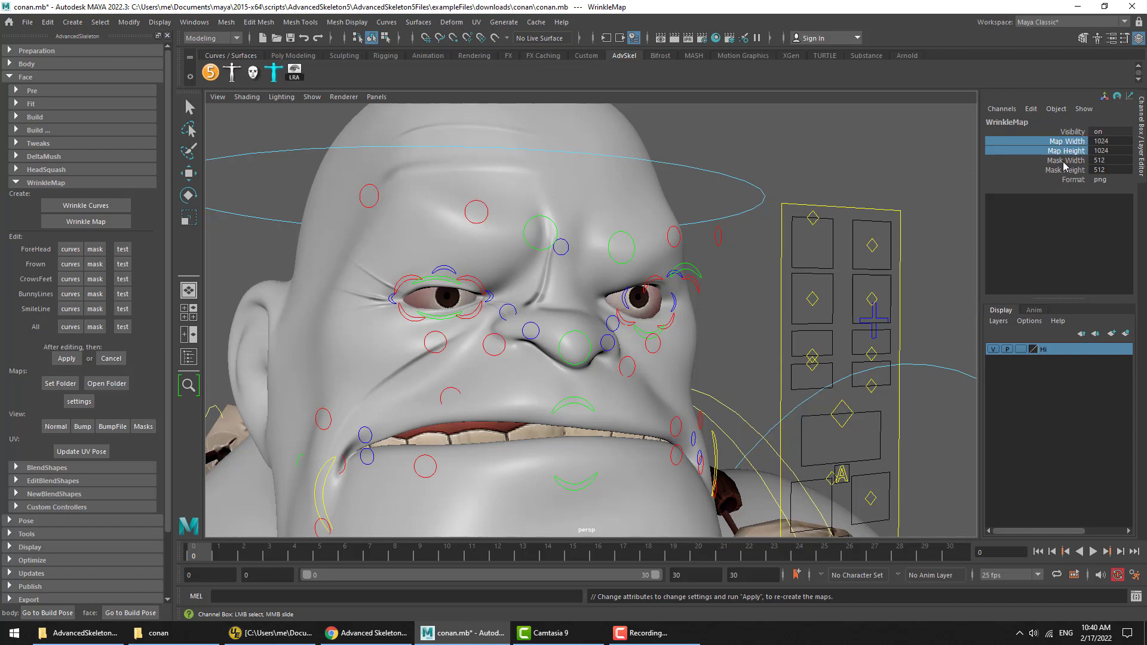
drag(1068, 170, 1063, 164)
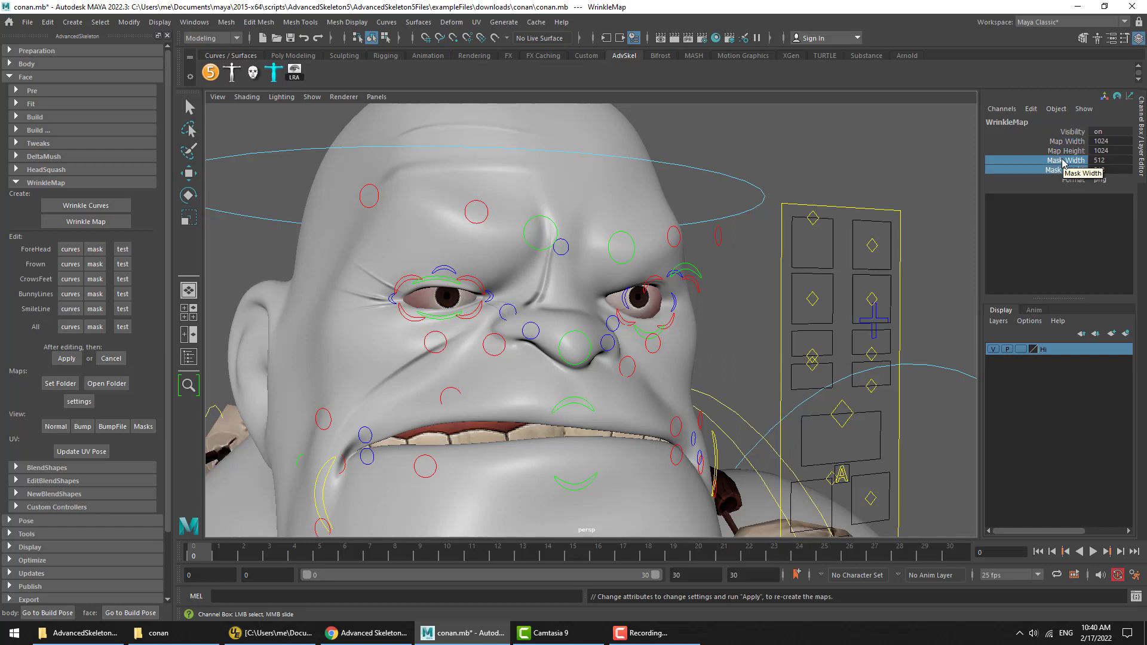
Switch to the conan folder in File Explorer, view BunnyLinesMask_L.png in FCheck, and close the image
click(157, 633)
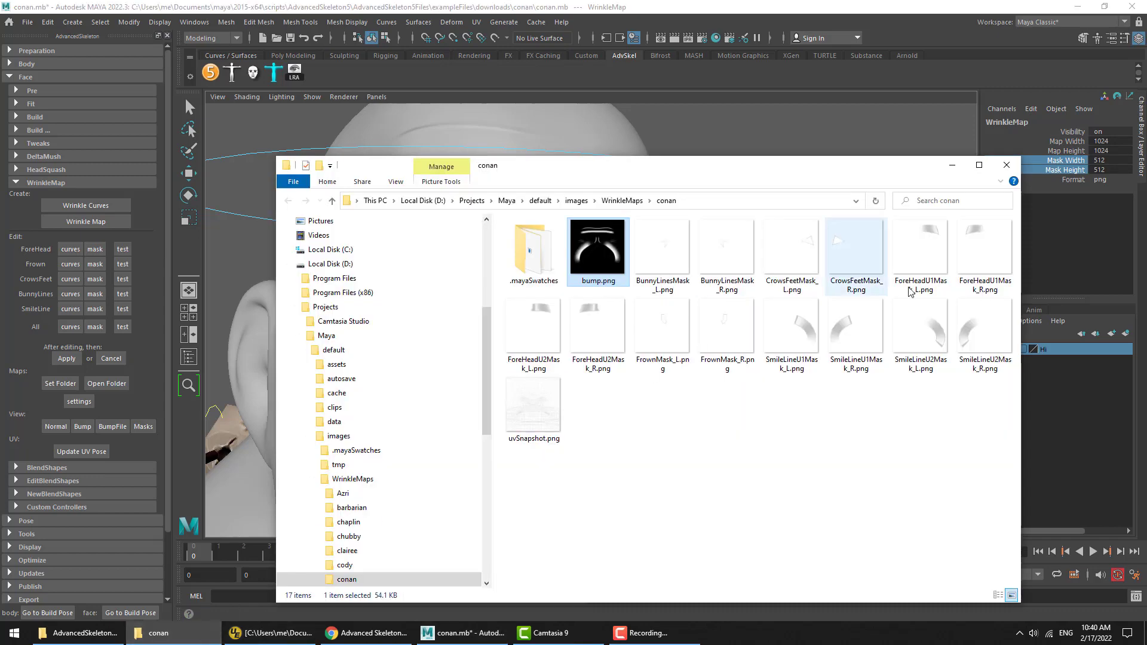
click(661, 269)
click(804, 377)
click(663, 255)
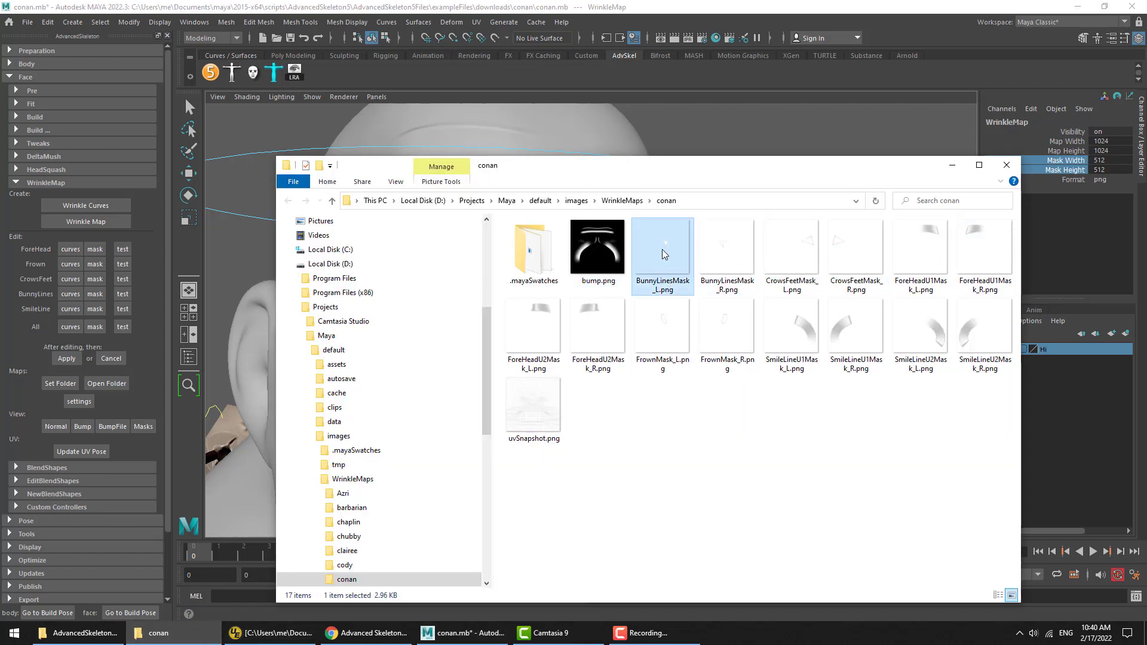
drag(664, 260, 679, 132)
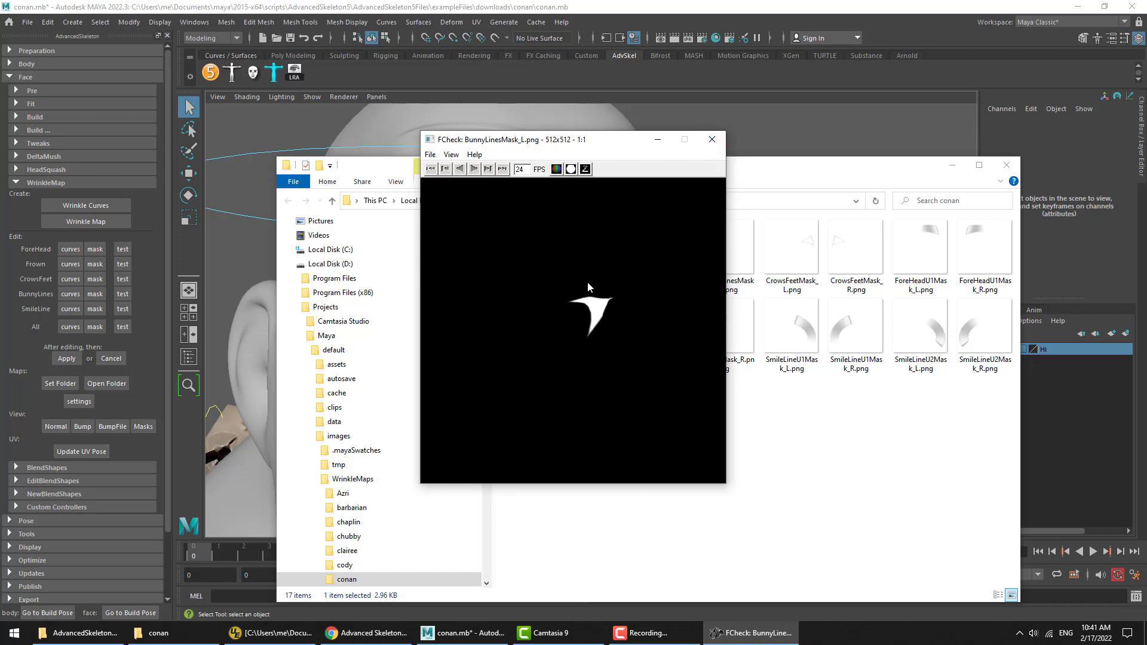
click(712, 140)
Reopen the WrinkleMap settings and open the Format attribute's value
click(96, 400)
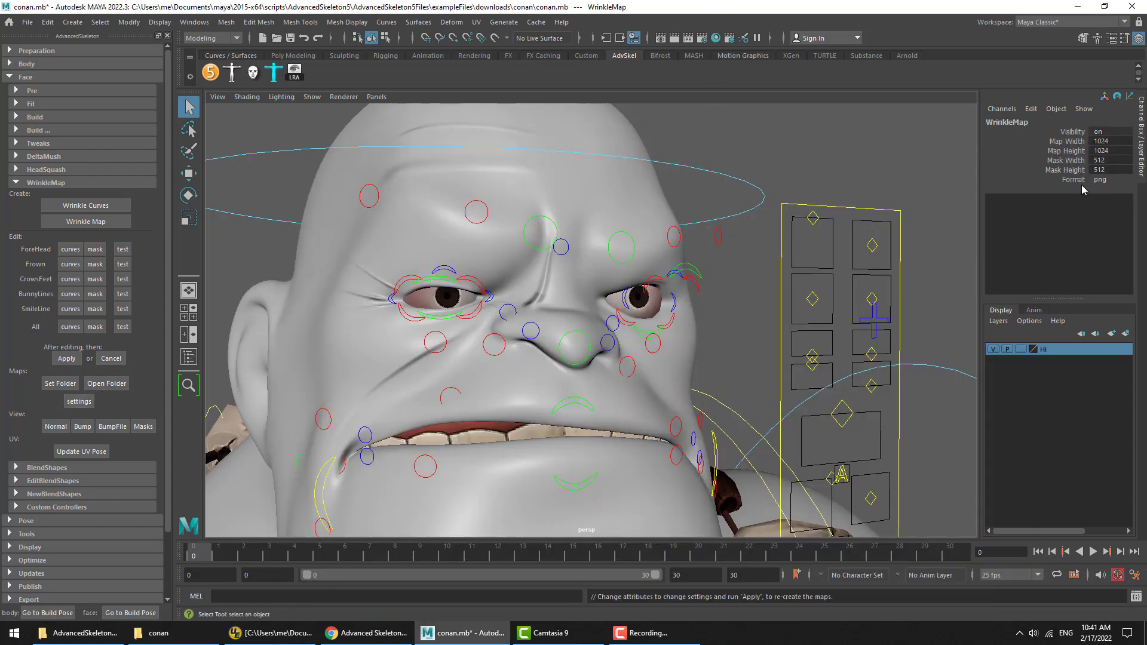
click(1100, 180)
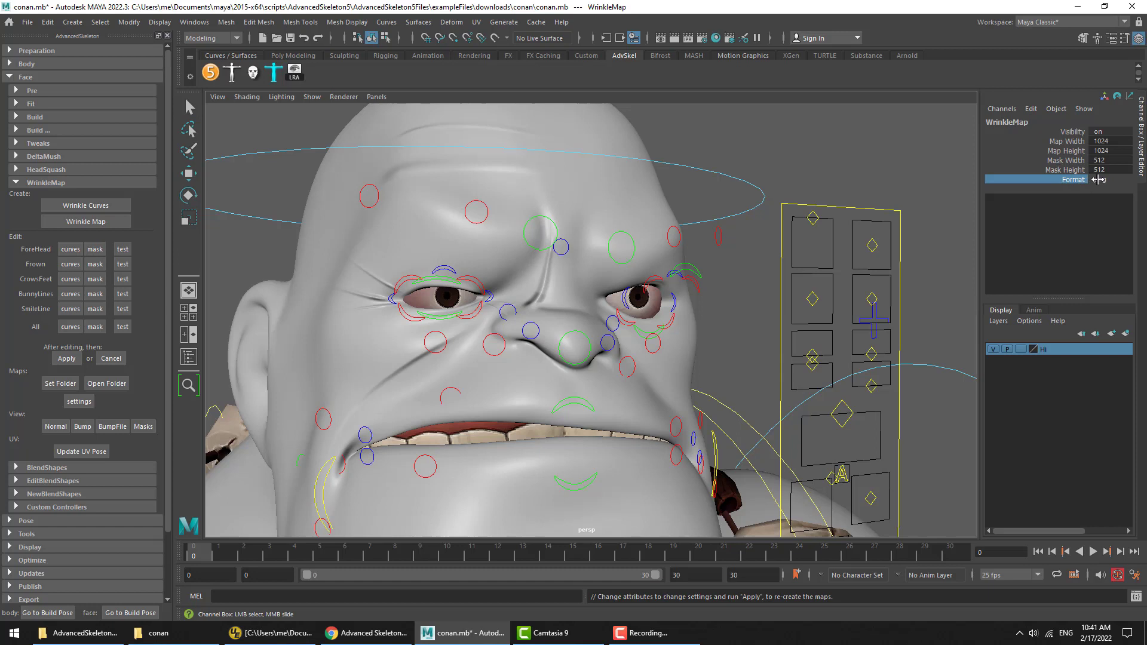